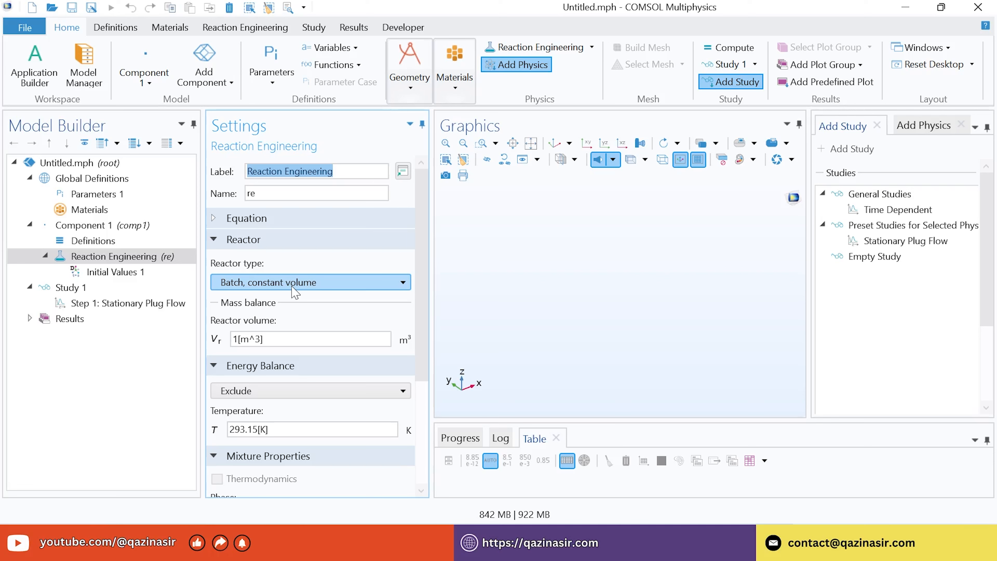
Start a new Thermodynamic System from the Reaction Engineering tab as a Vapor-liquid system
left_click(229, 28)
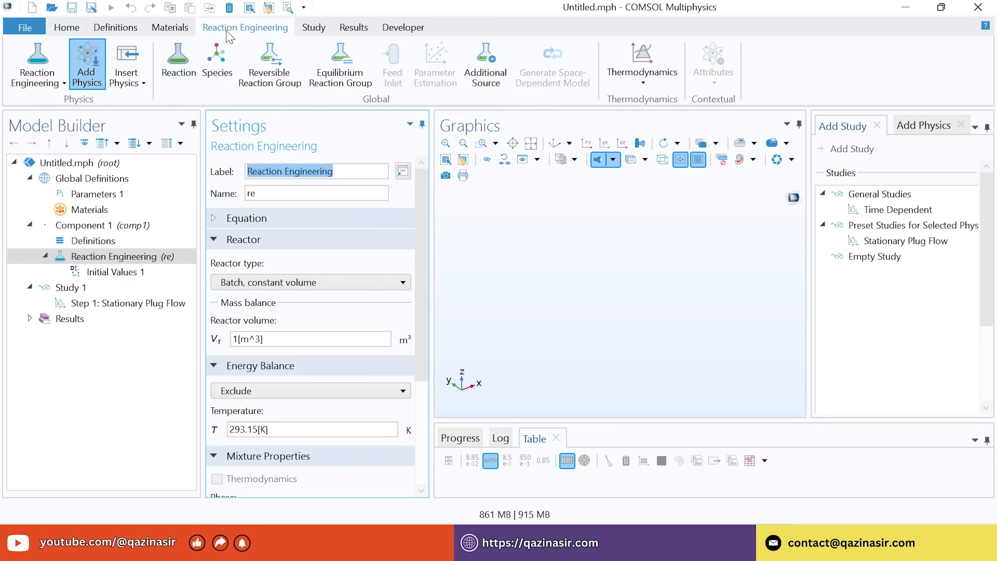
left_click(642, 65)
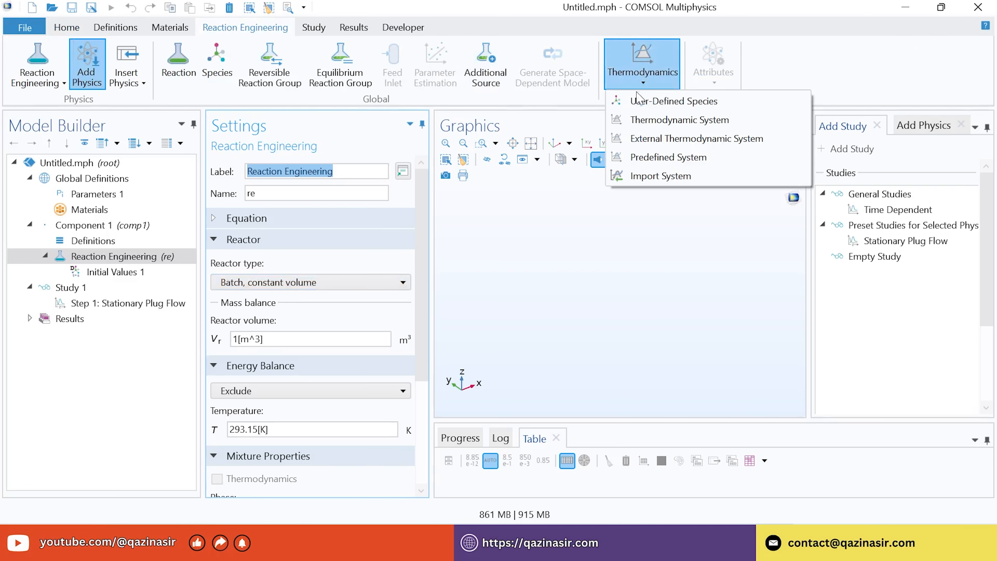
left_click(664, 125)
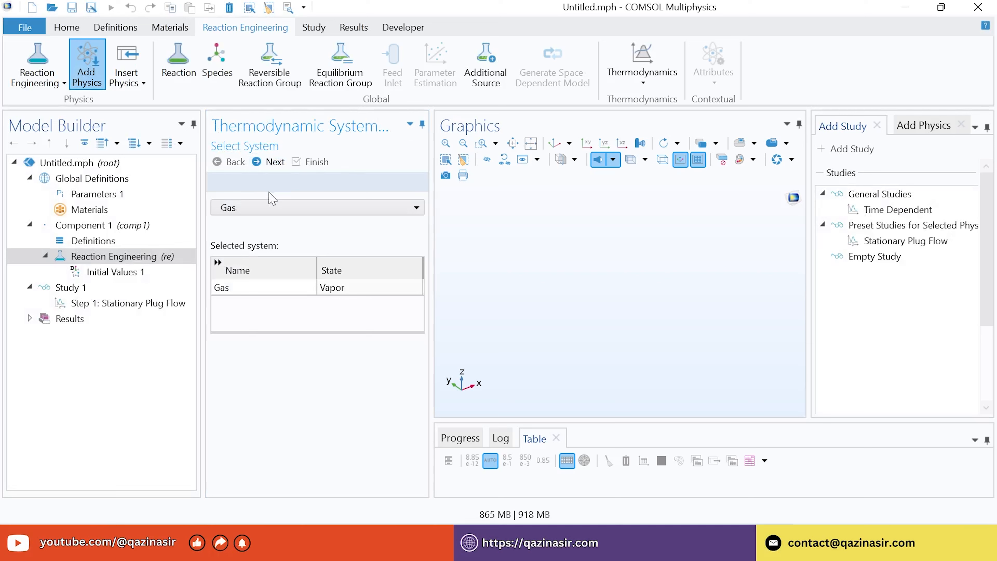
left_click(248, 208)
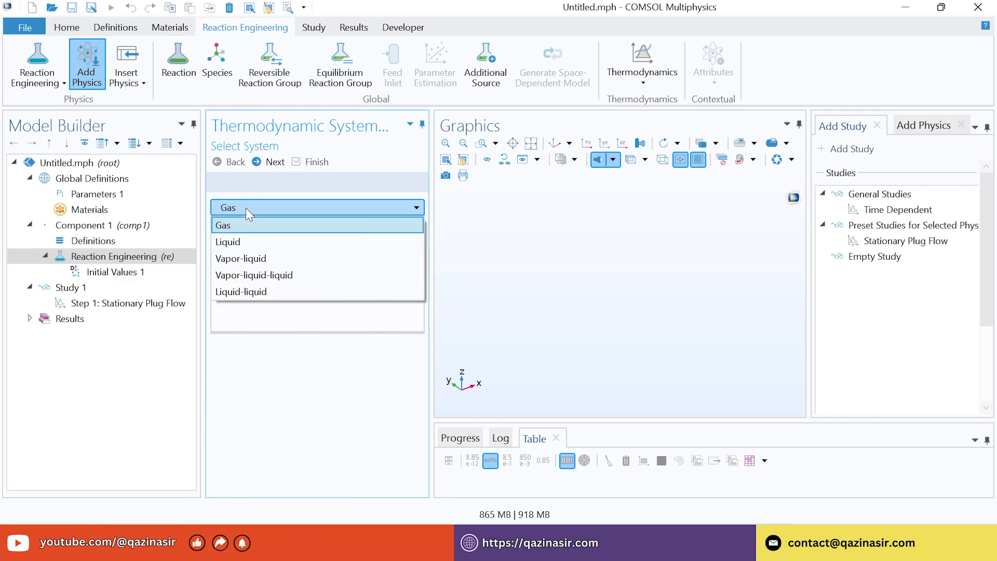
left_click(246, 259)
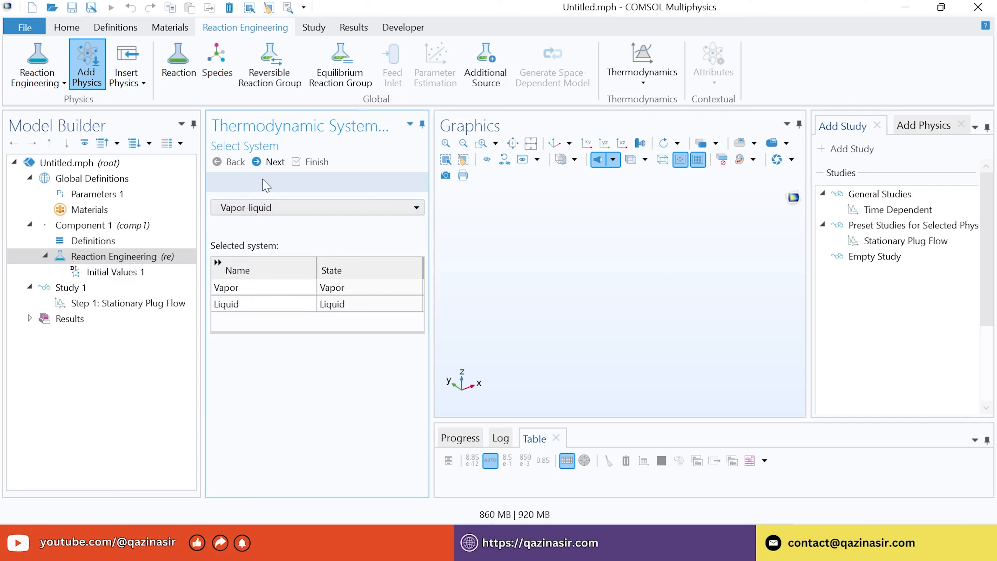
left_click(268, 162)
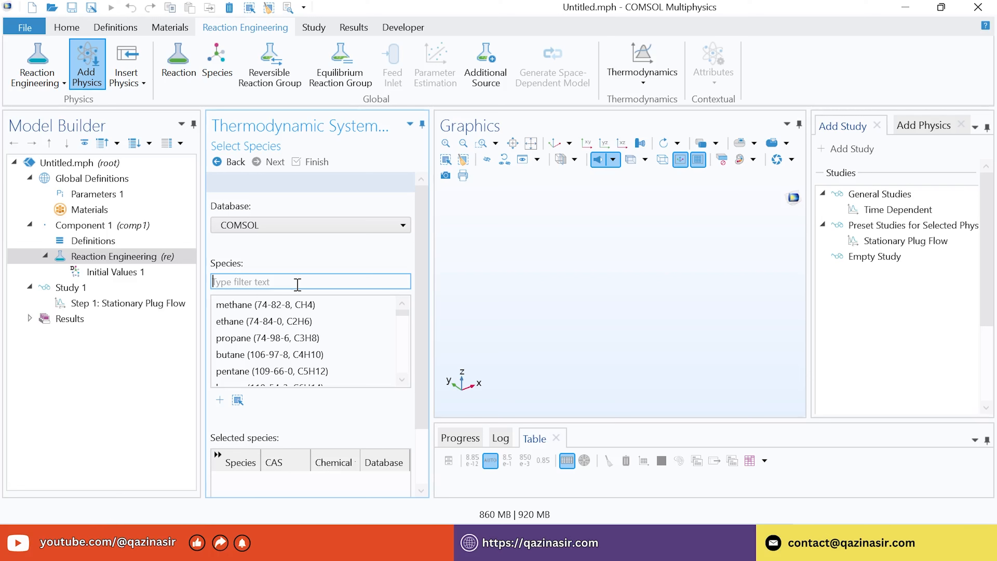
Search for and add hydrogen and methane to the selected species
type("H2")
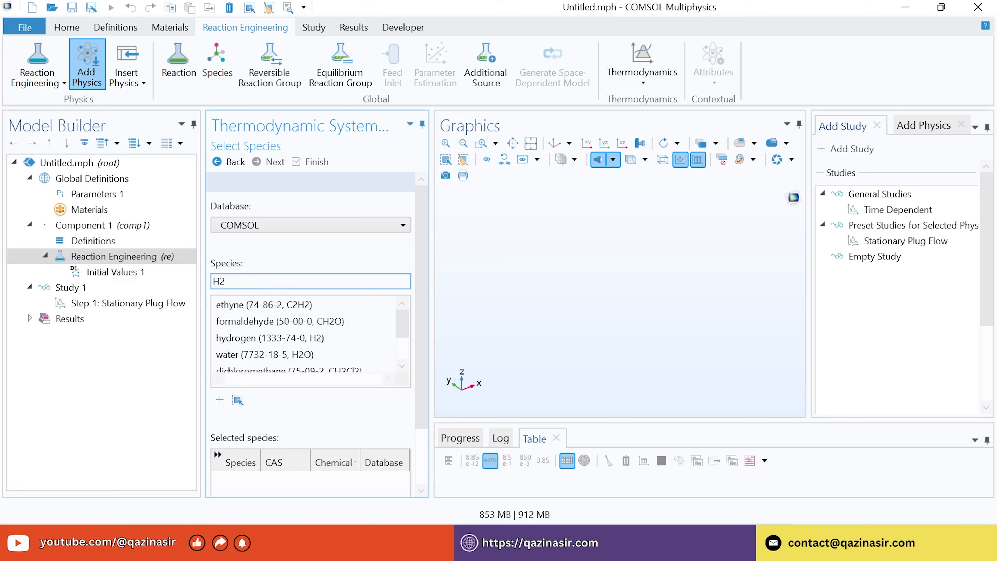
key("BackSpace")
type("hy")
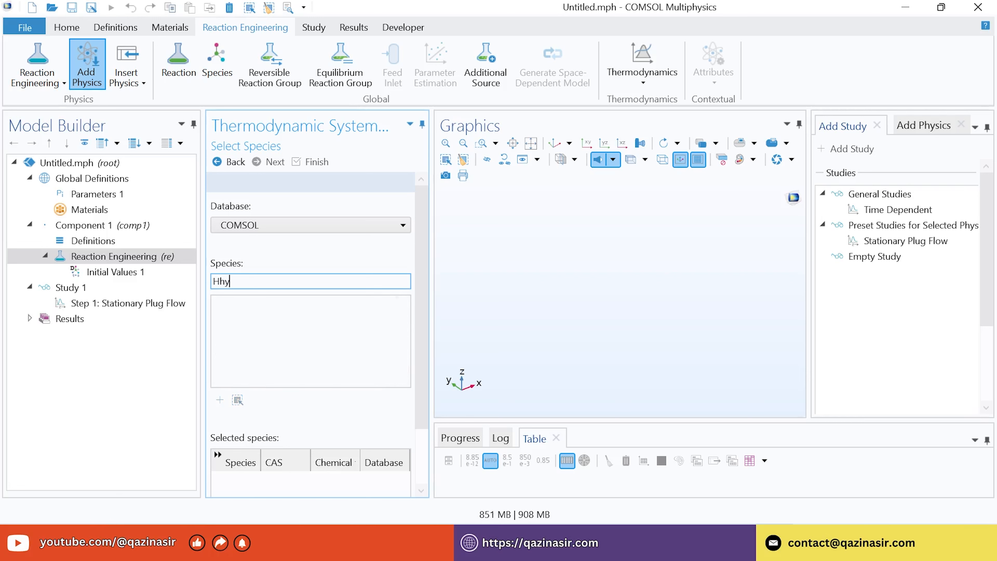
key("BackSpace")
key("BackSpace")
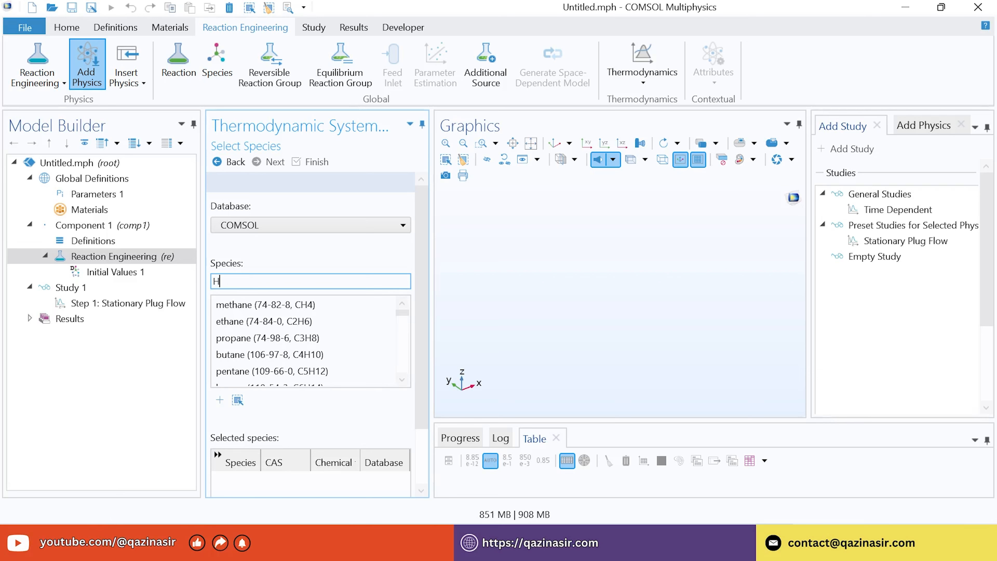
type("ydroge")
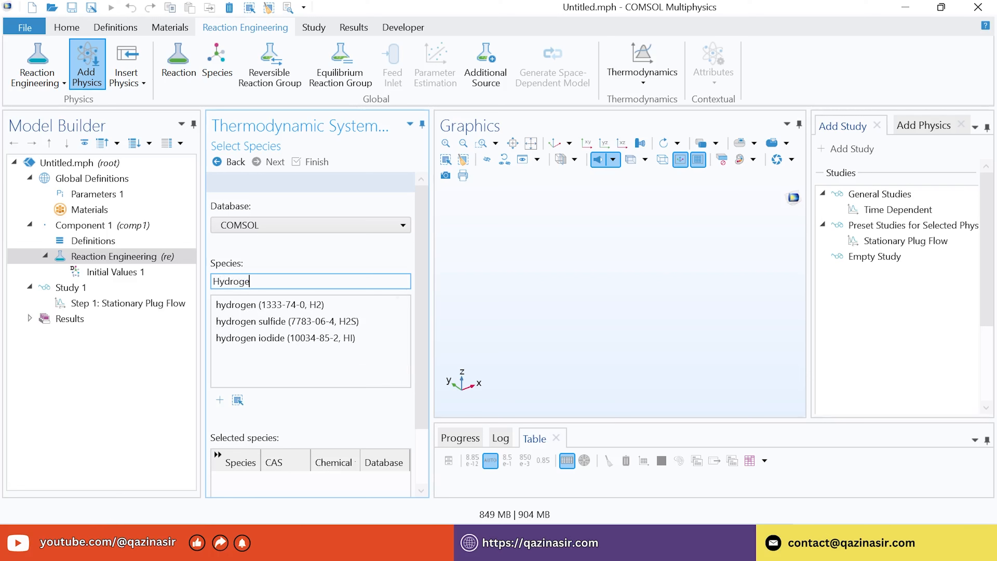
type("n")
double_click(260, 310)
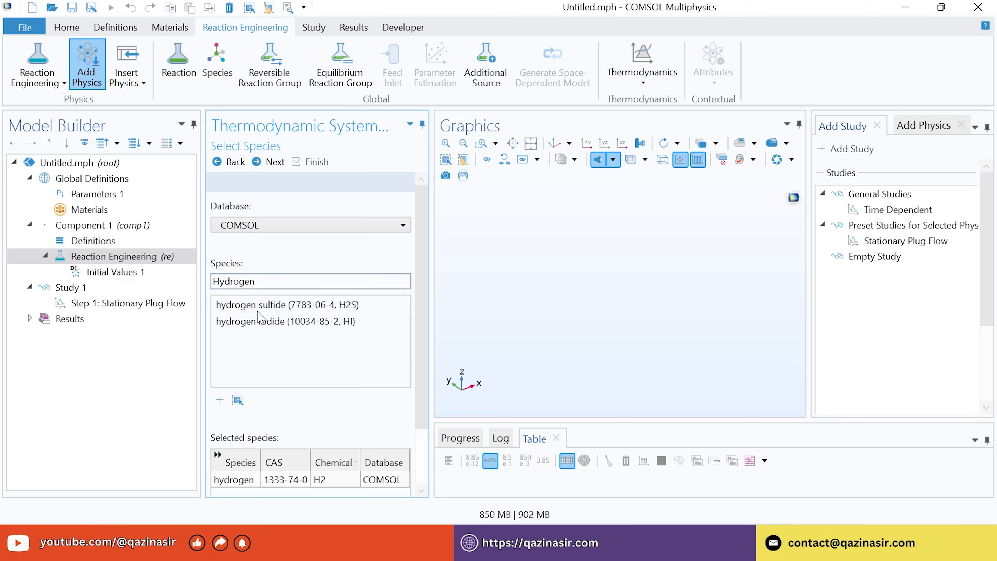
double_click(262, 287)
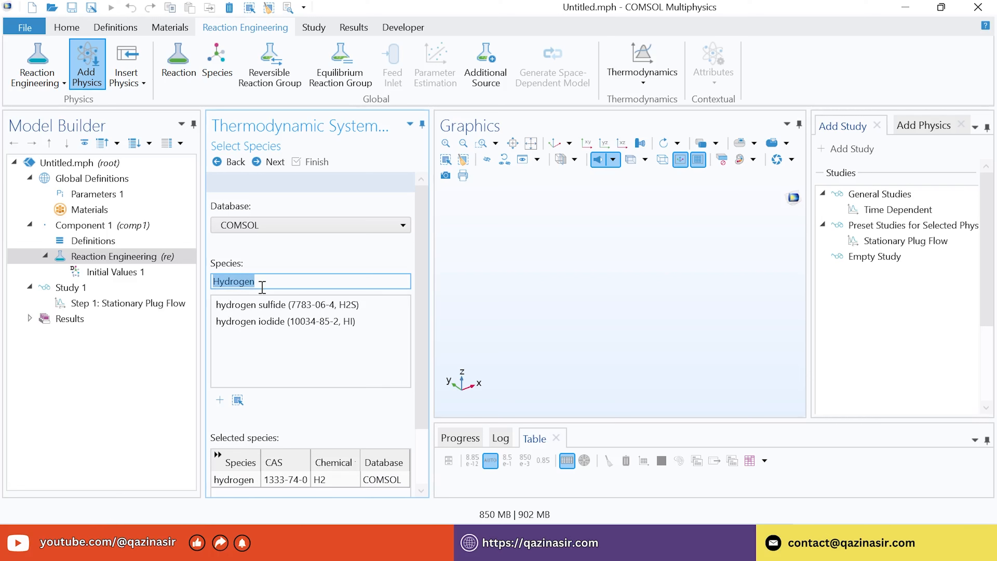
type("metha")
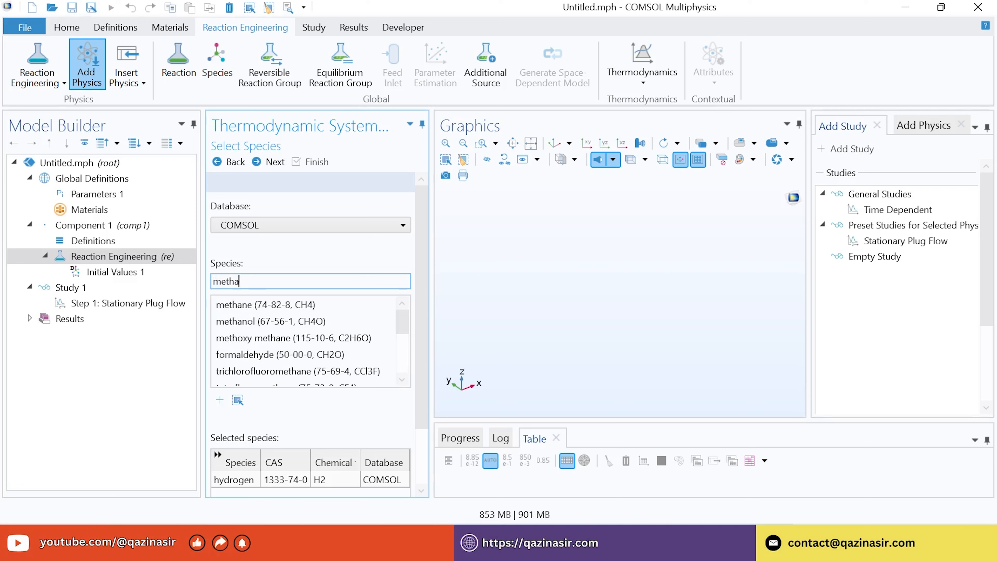
type("ne")
double_click(240, 306)
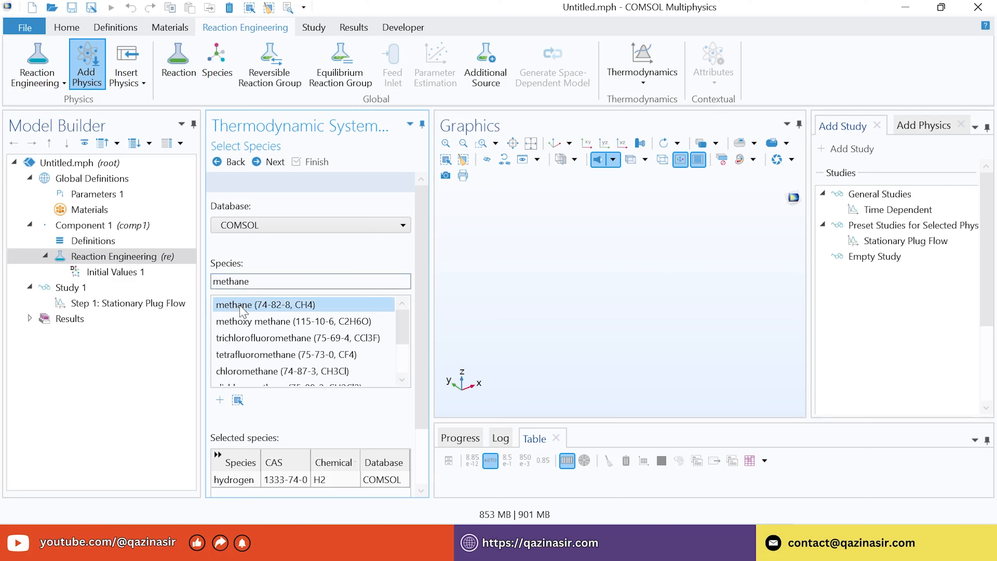
Add benzene, toluene and biphenyl, then finish with the Soave-Redlich-Kwong model
double_click(259, 283)
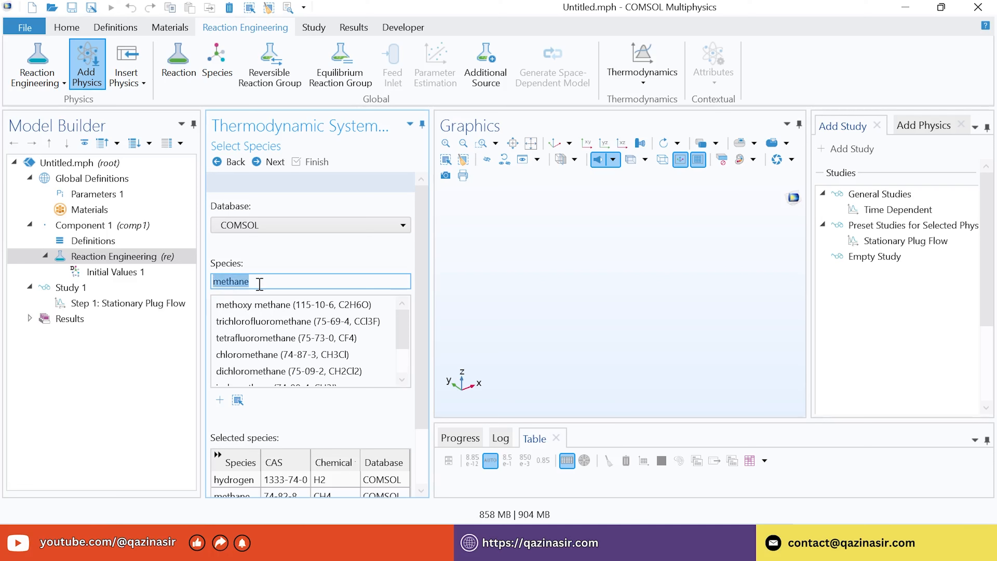
type("benze")
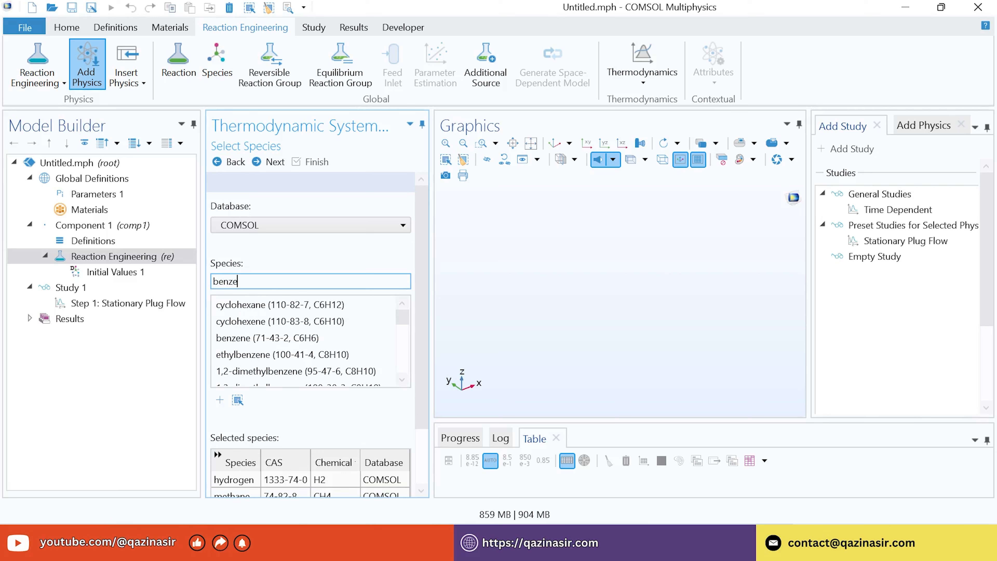
type("ne")
double_click(251, 338)
double_click(263, 279)
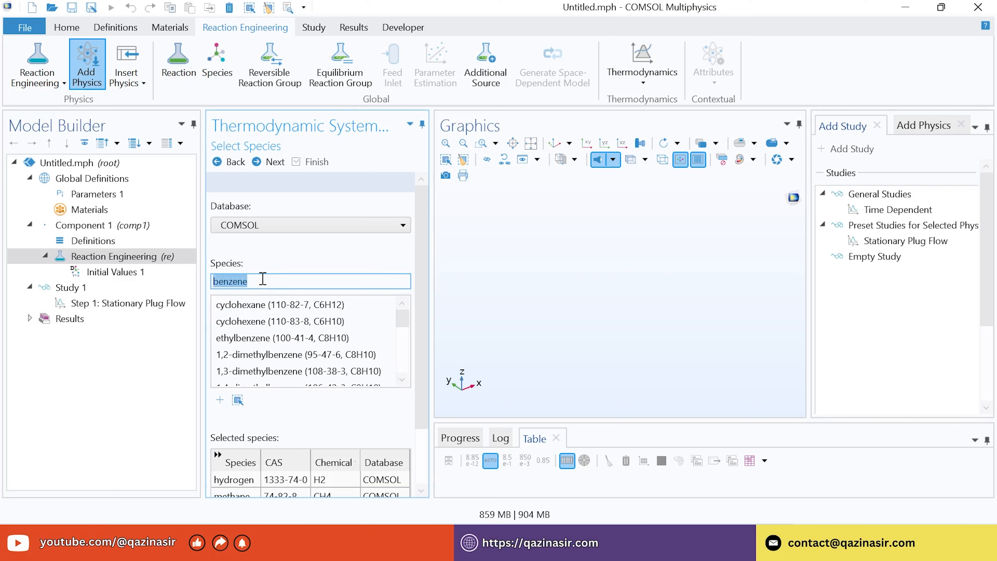
type("tolue")
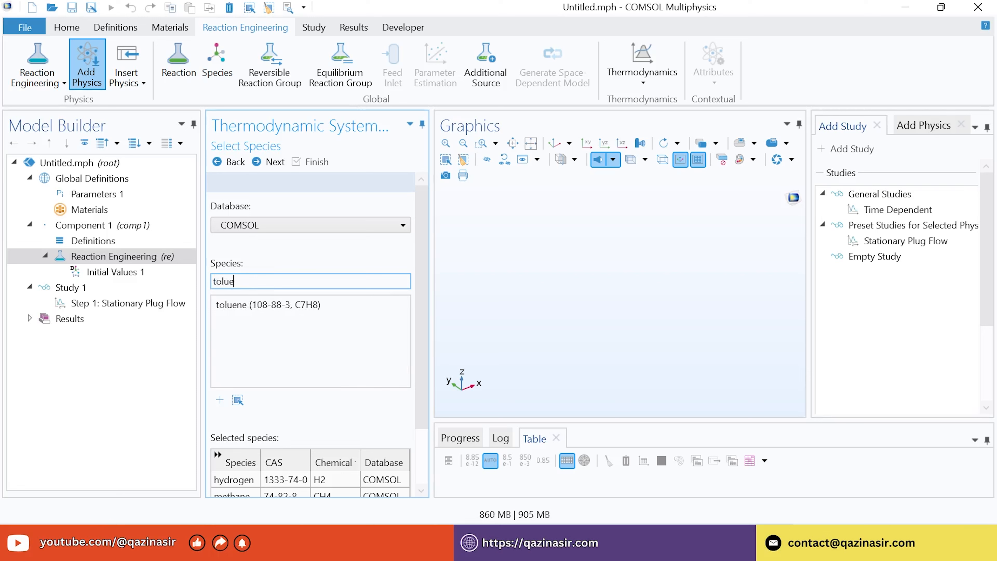
type("ne")
double_click(248, 306)
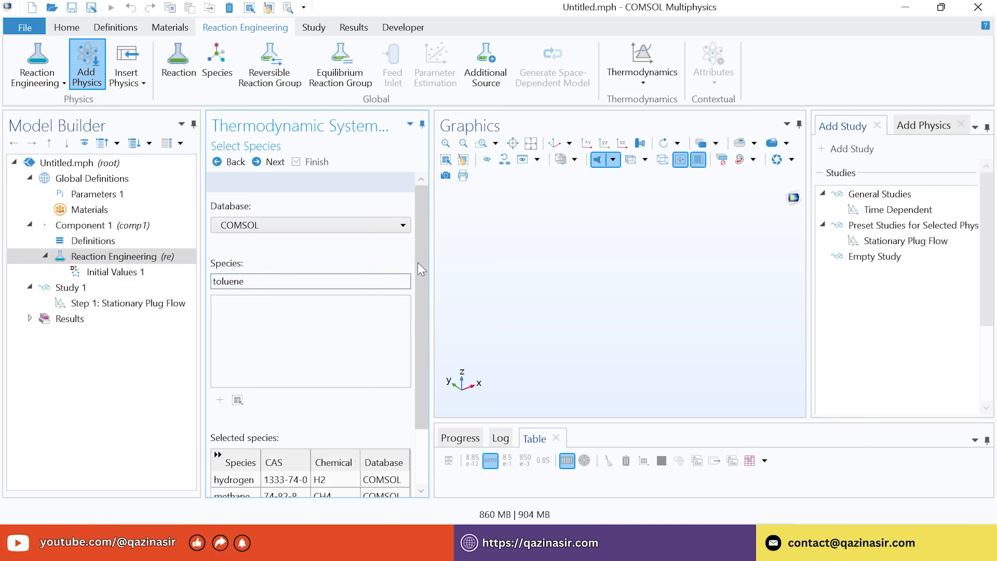
scroll(422, 275, "down", 3)
scroll(422, 346, "up", 3)
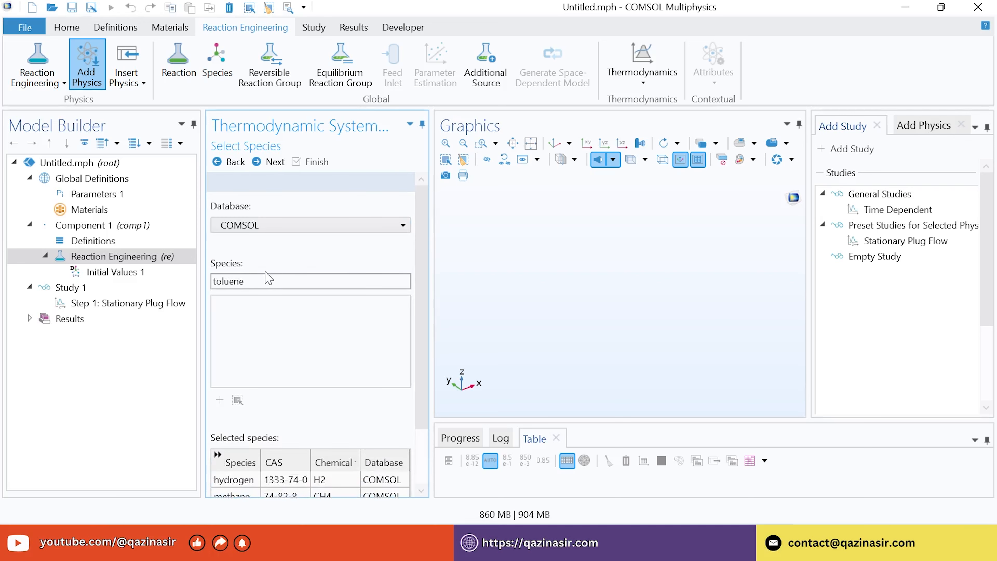
double_click(262, 282)
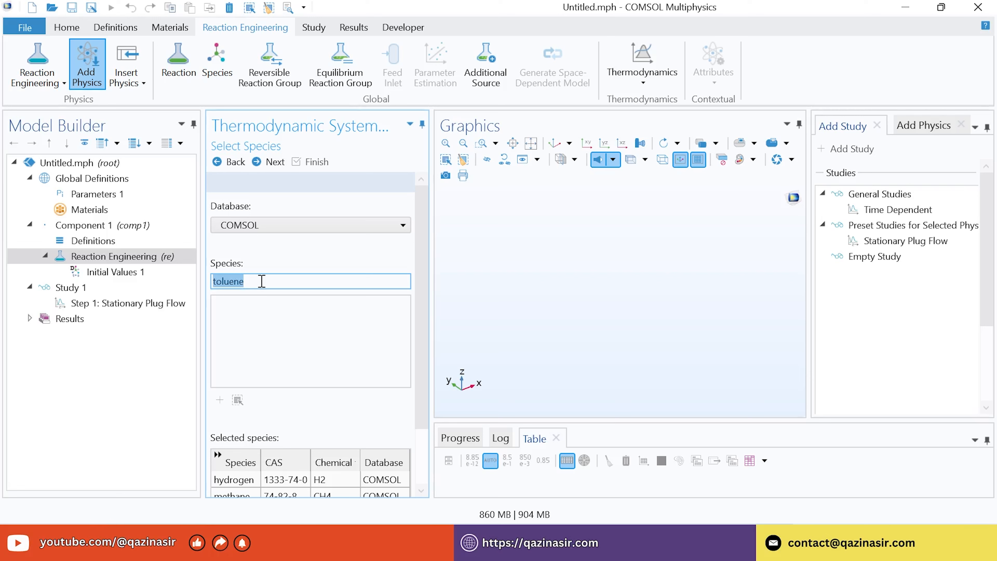
type("bi")
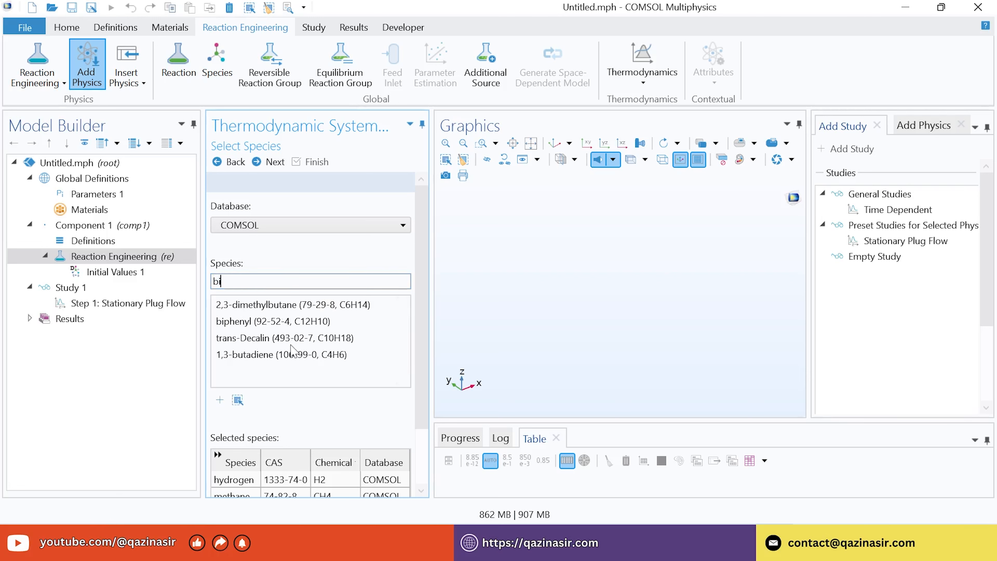
double_click(273, 322)
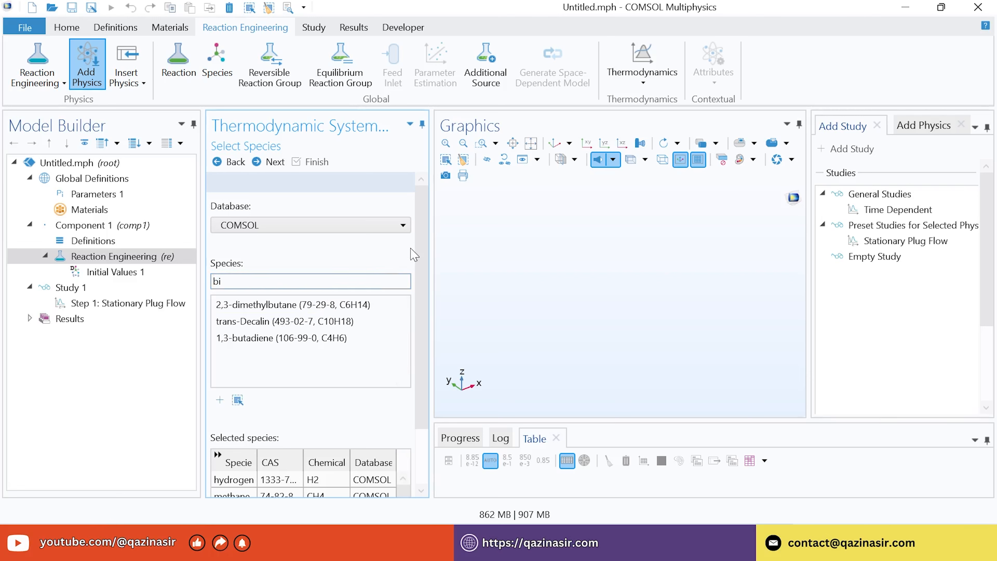
left_click(275, 165)
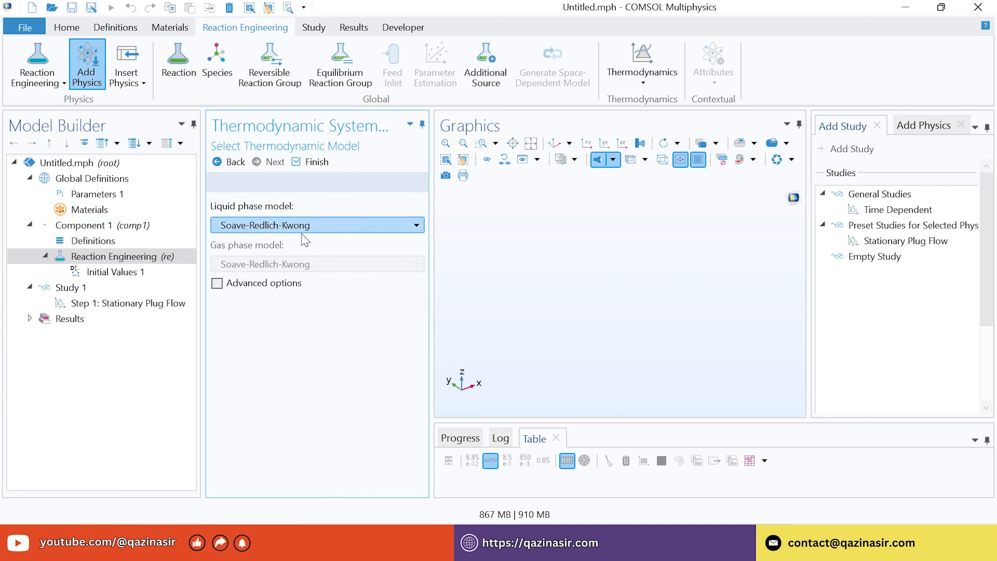
left_click(309, 162)
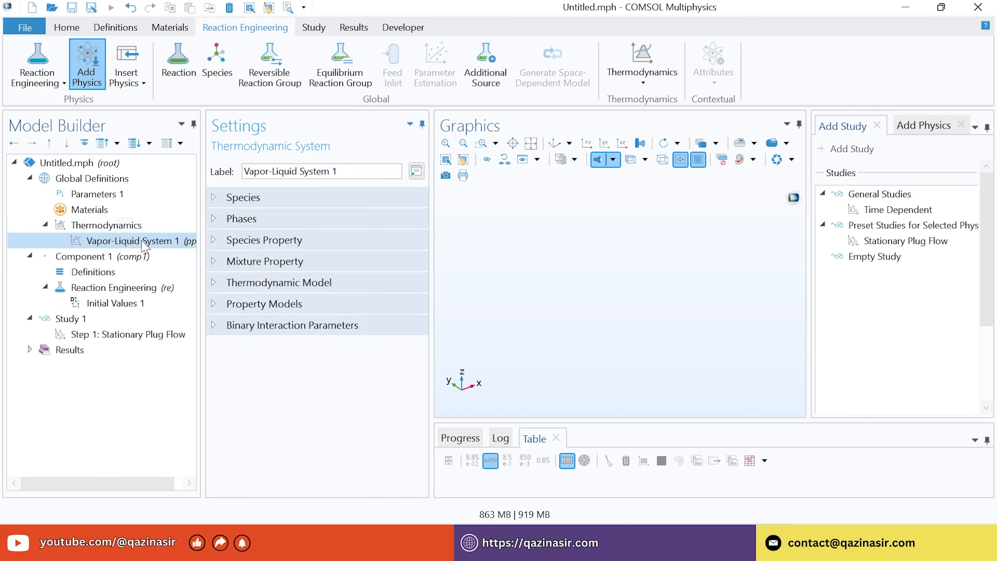
Add Enthalpy (J/mol) as a new mixture property of Vapor-Liquid System 1
left_click(245, 178)
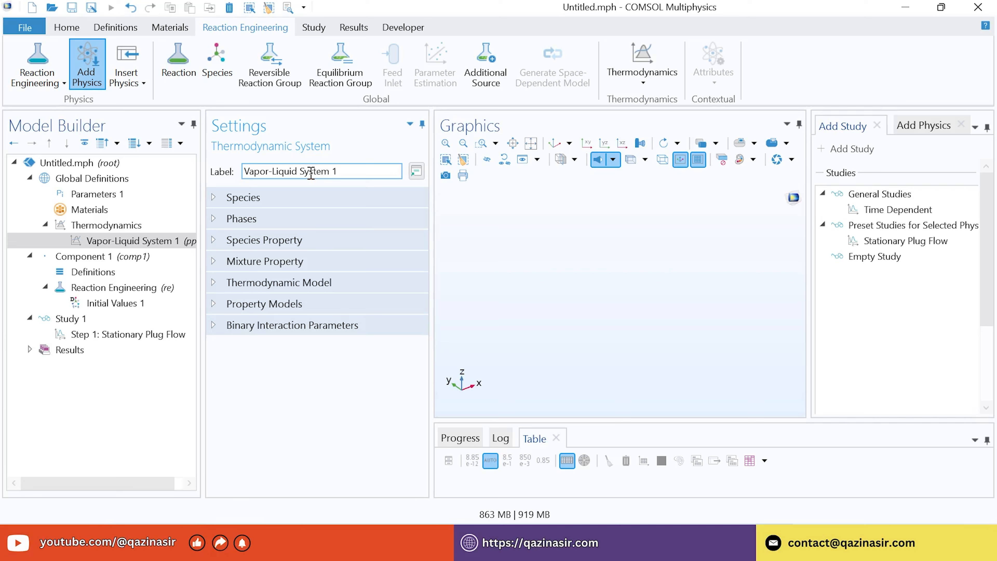
left_click(113, 245)
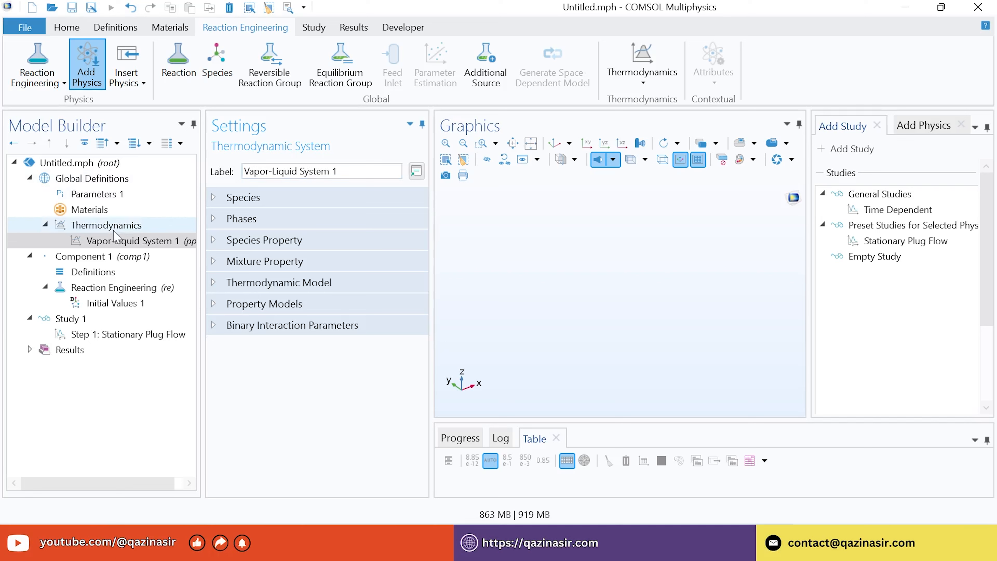
right_click(111, 245)
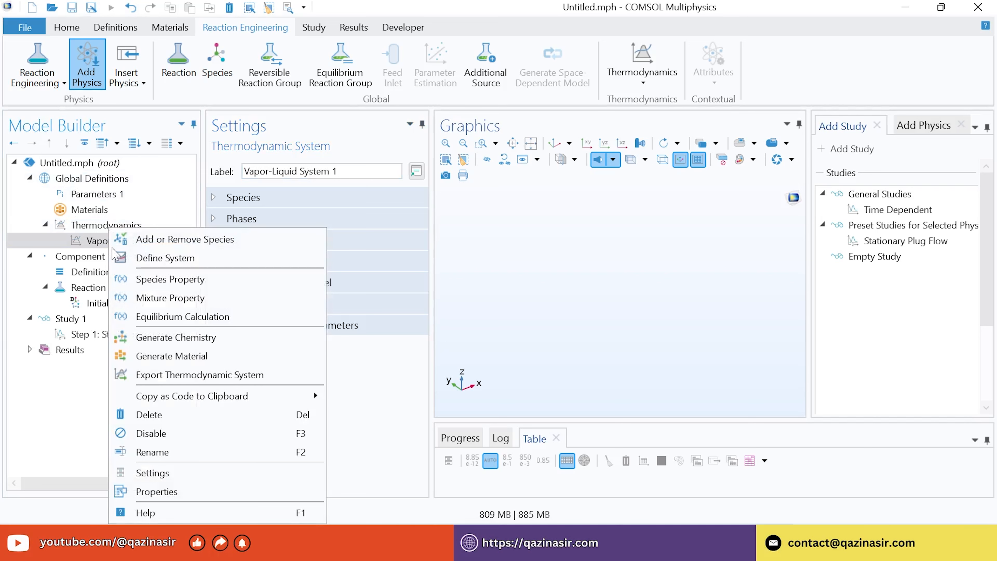
left_click(157, 298)
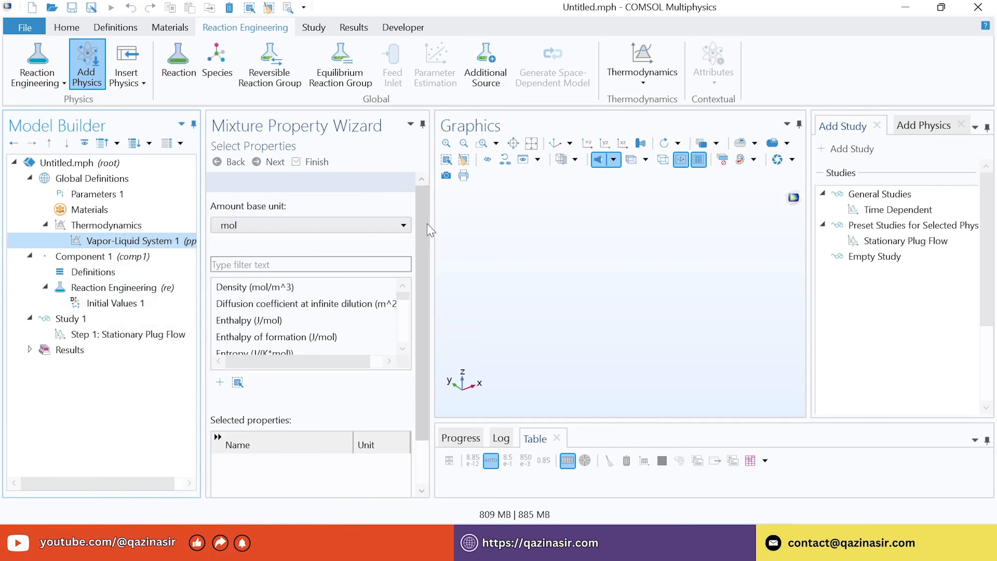
left_click_drag(428, 232, 424, 263)
left_click(238, 298)
left_click(220, 355)
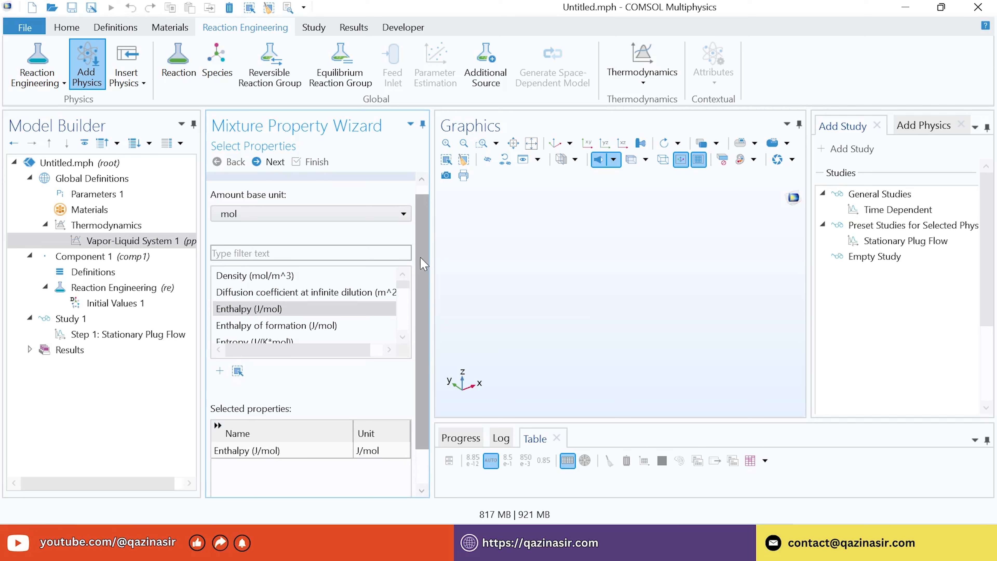
Keep the Vapor phase, add all species, and reach the functions overview
left_click(269, 163)
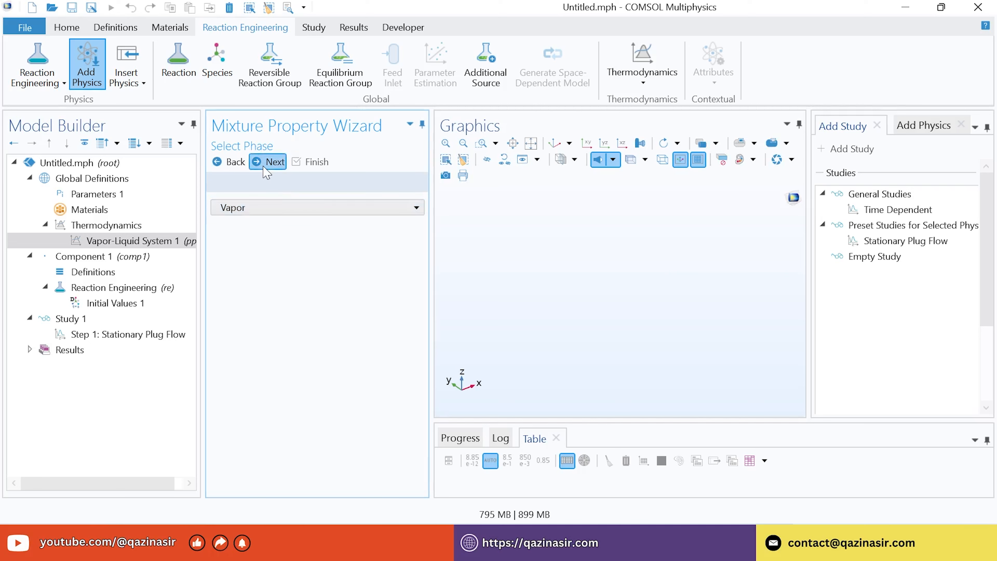
left_click(270, 161)
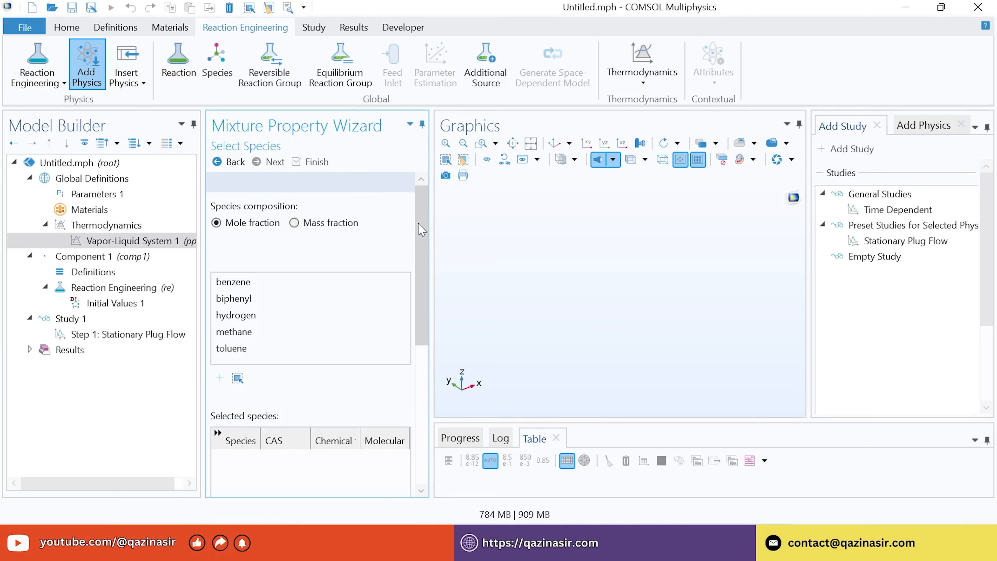
left_click_drag(422, 230, 421, 250)
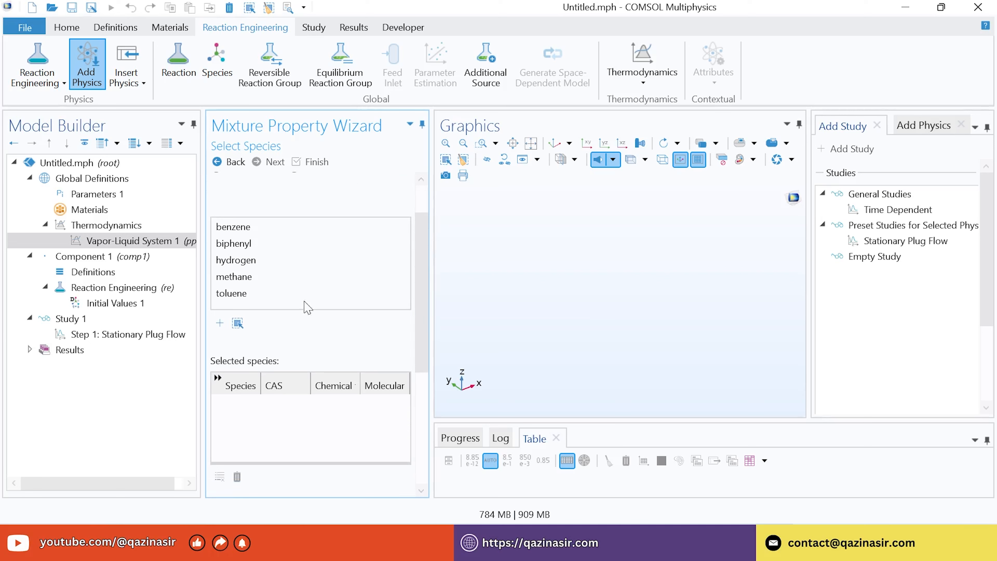
left_click(238, 323)
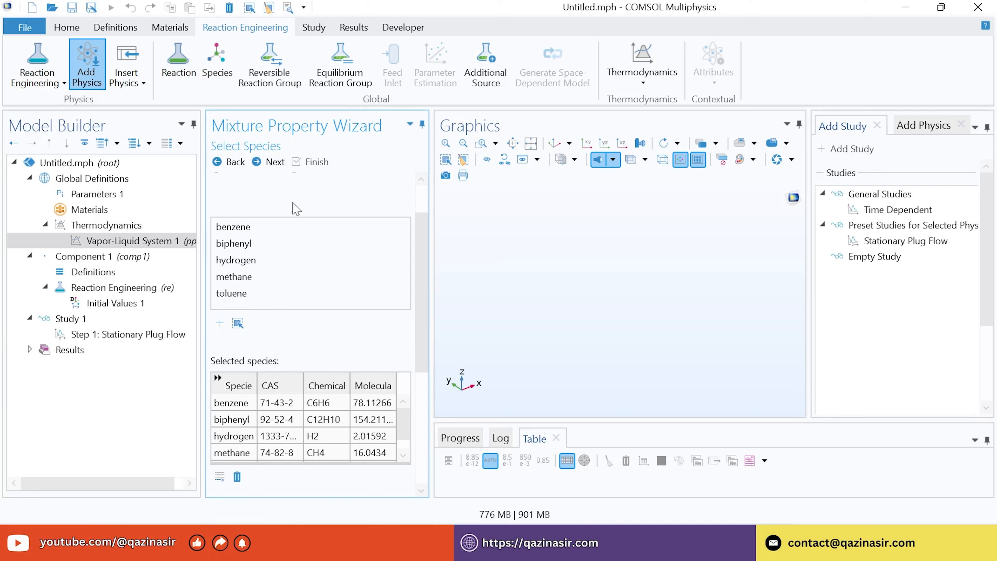
left_click(271, 163)
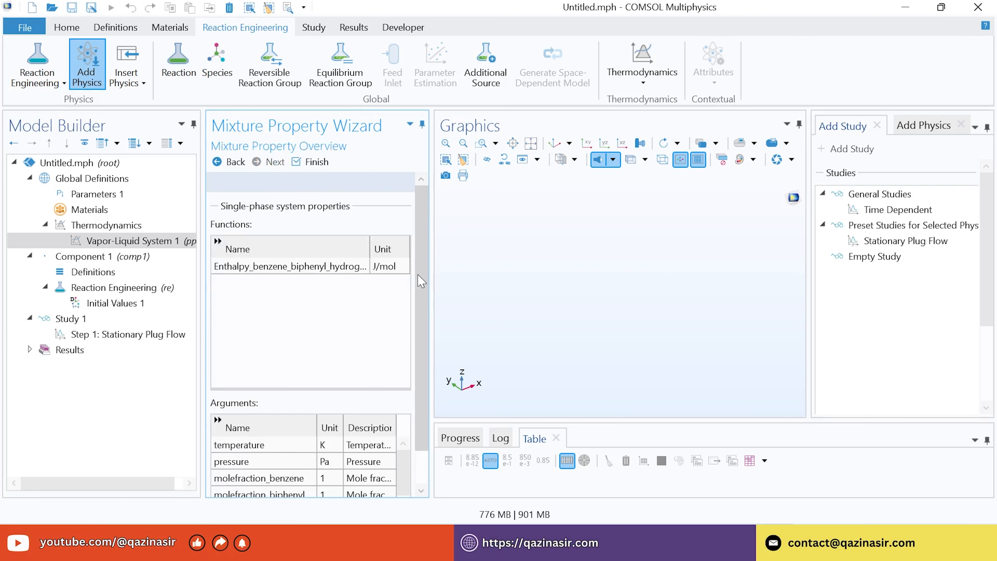
scroll(419, 290, "down", 1)
scroll(420, 315, "down", 3)
scroll(423, 271, "up", 4)
Finish the Enthalpy 1 function, rename it hF_mixture and label it 'Mixture: Enthalpy of formation 1'
left_click(313, 162)
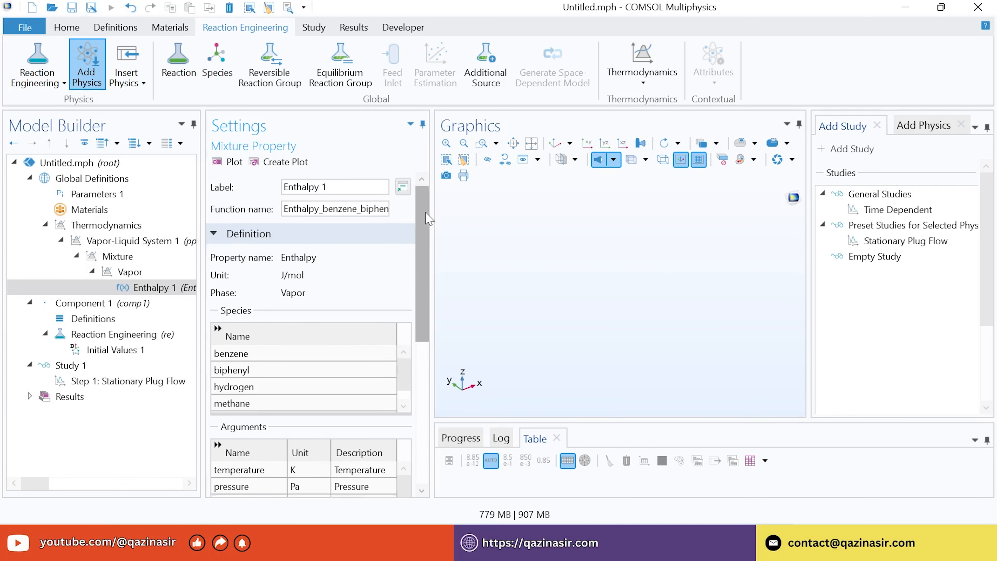
left_click_drag(424, 214, 391, 180)
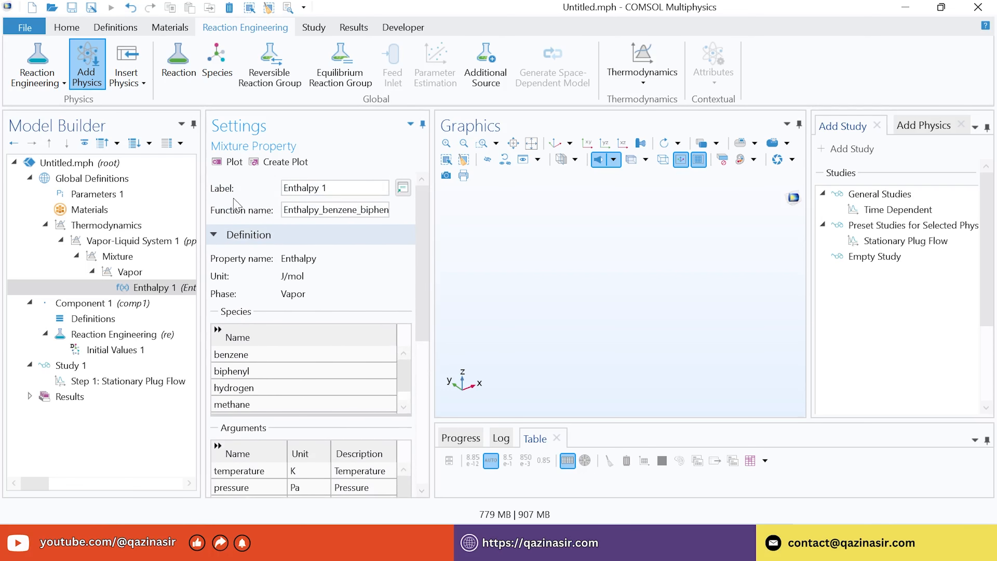
left_click(324, 208)
double_click(308, 208)
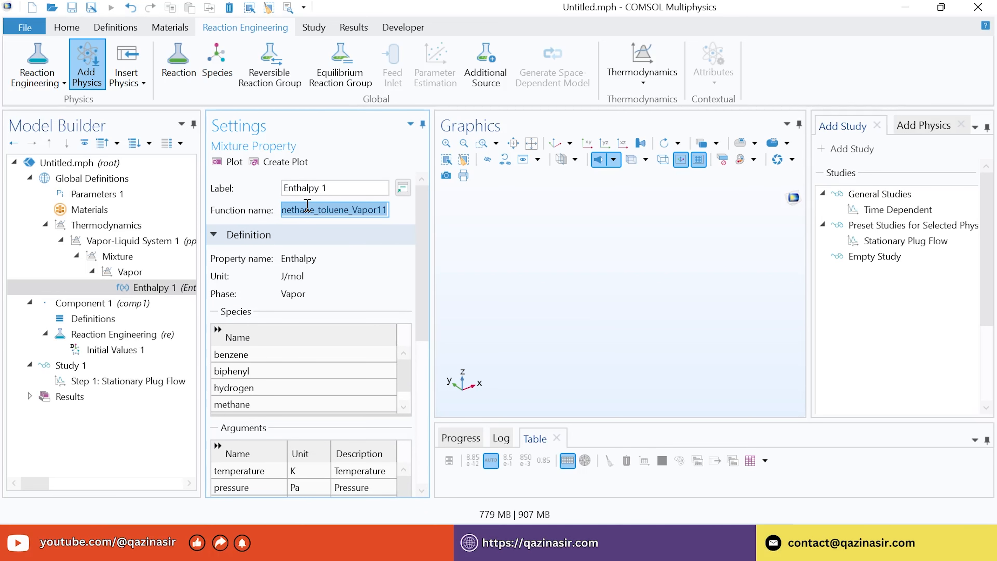
type("h")
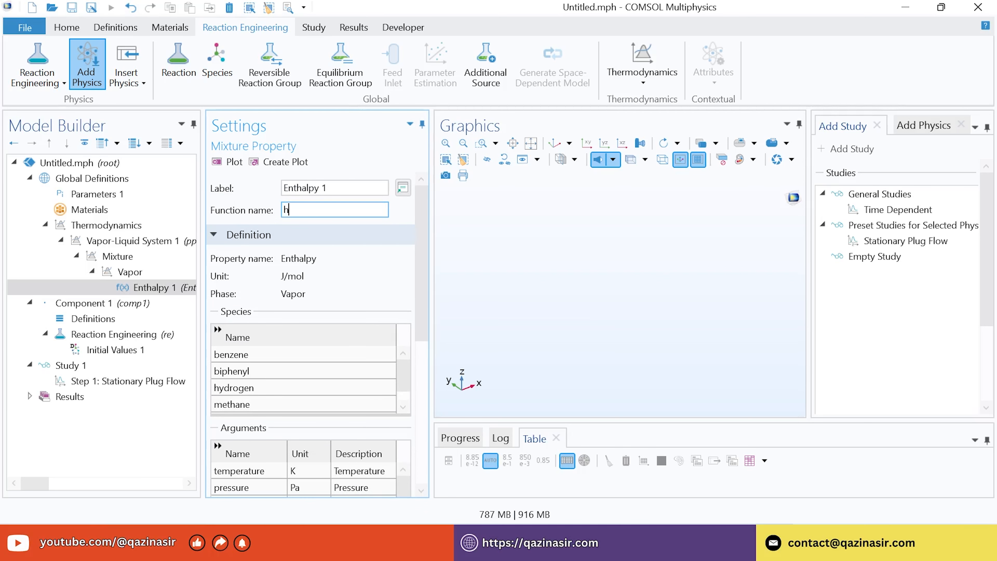
type("F_mixture")
triple_click(368, 191)
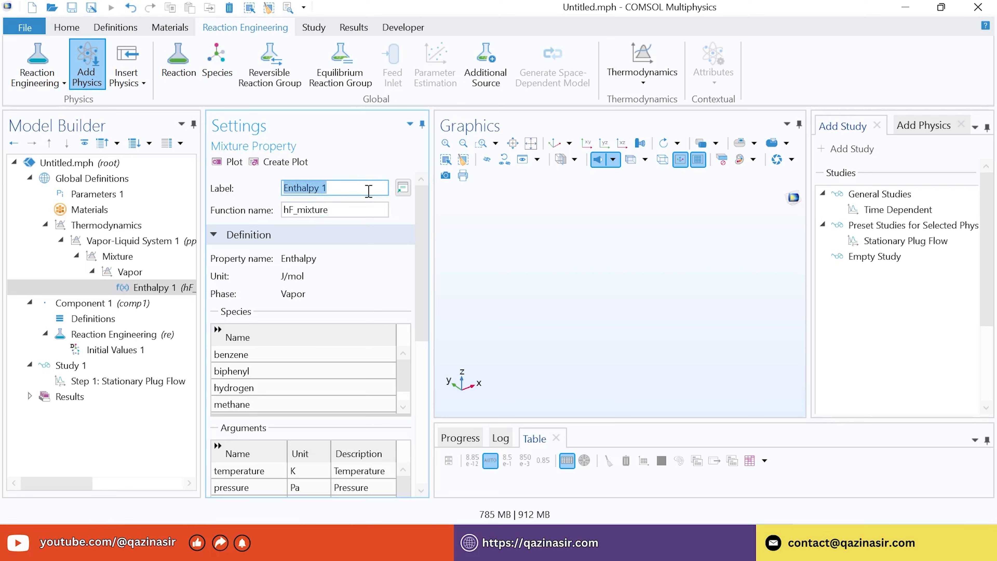
type("Mixture")
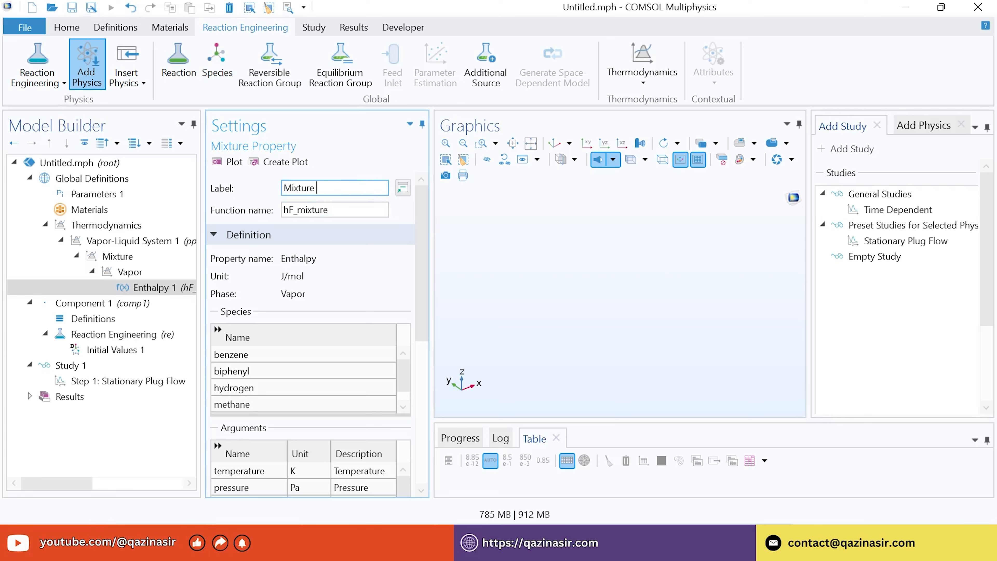
type(": Enthalpy of formation 1")
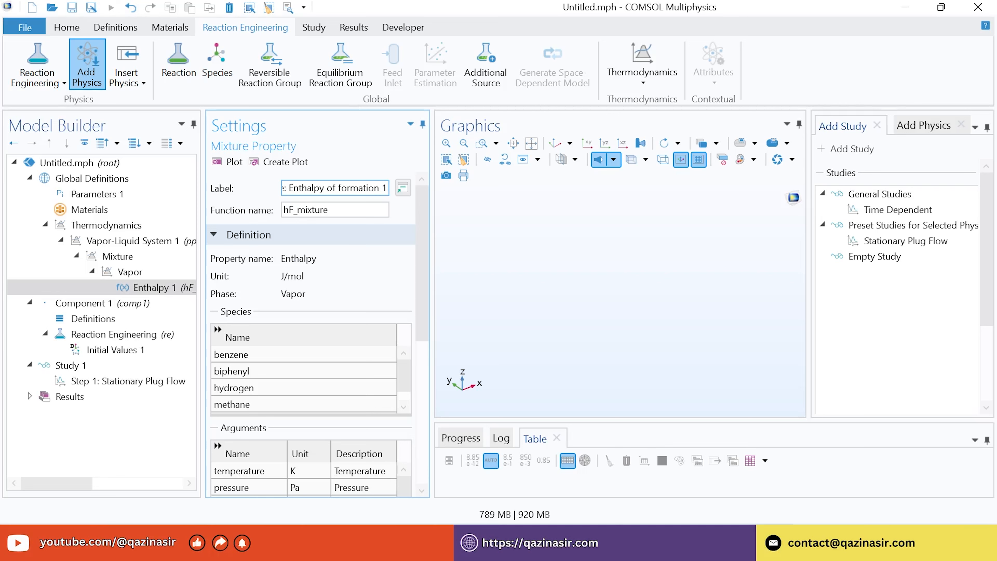
Load membrane_hda_parameters.txt into Parameters 1, defining T_inlet, p_shell, p_reactor, k and a
left_click(77, 198)
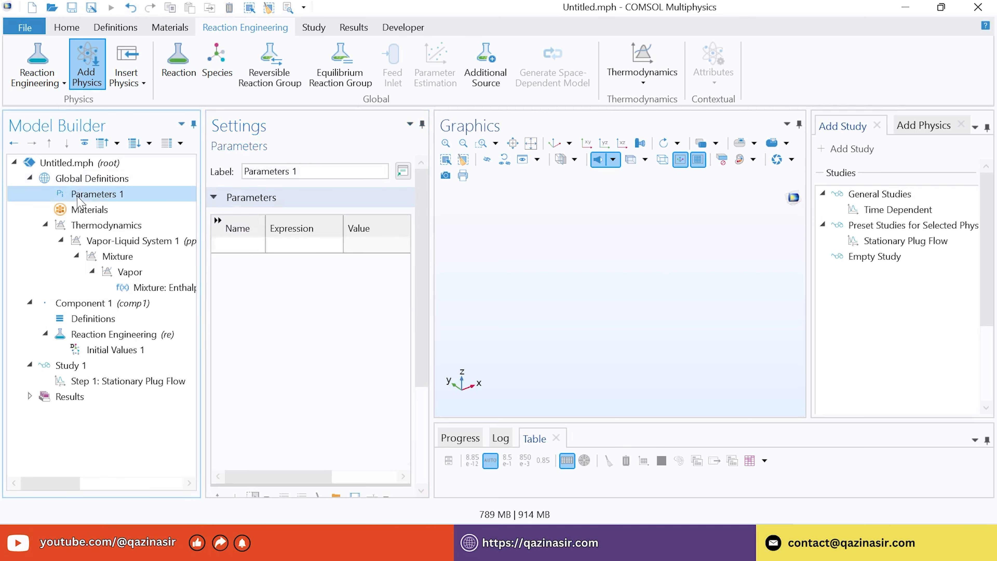
left_click_drag(428, 253, 428, 311)
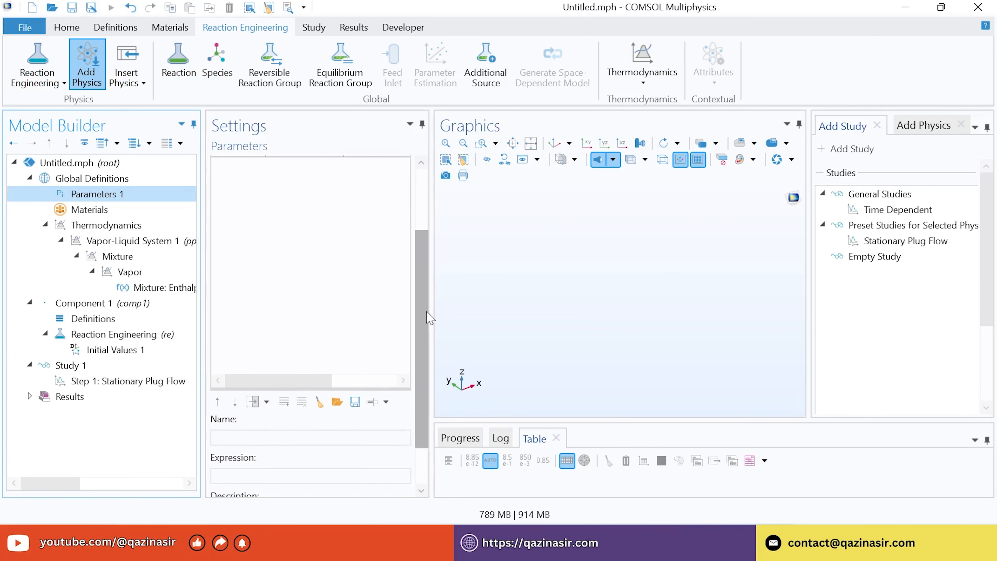
left_click(337, 401)
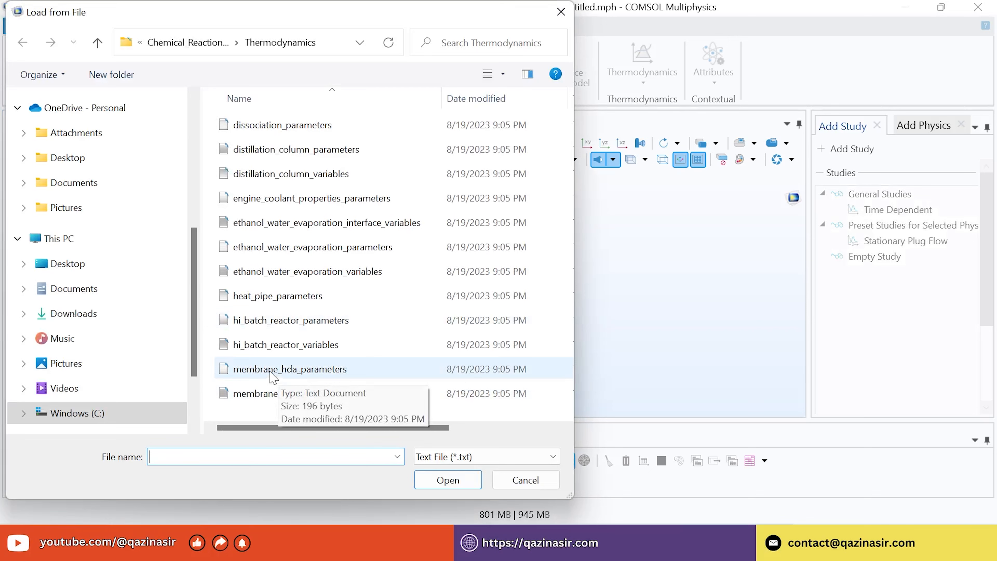
left_click(311, 379)
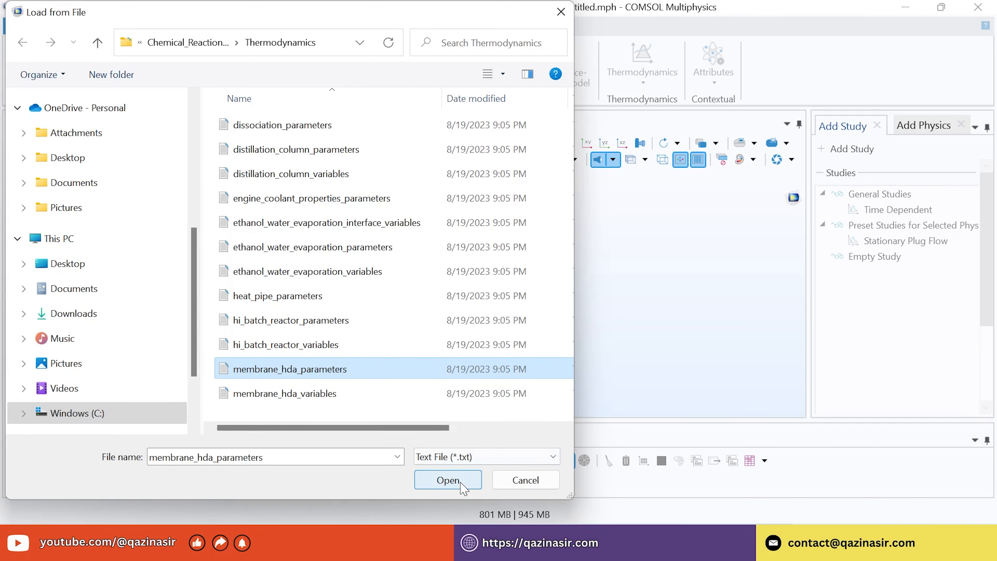
left_click(448, 479)
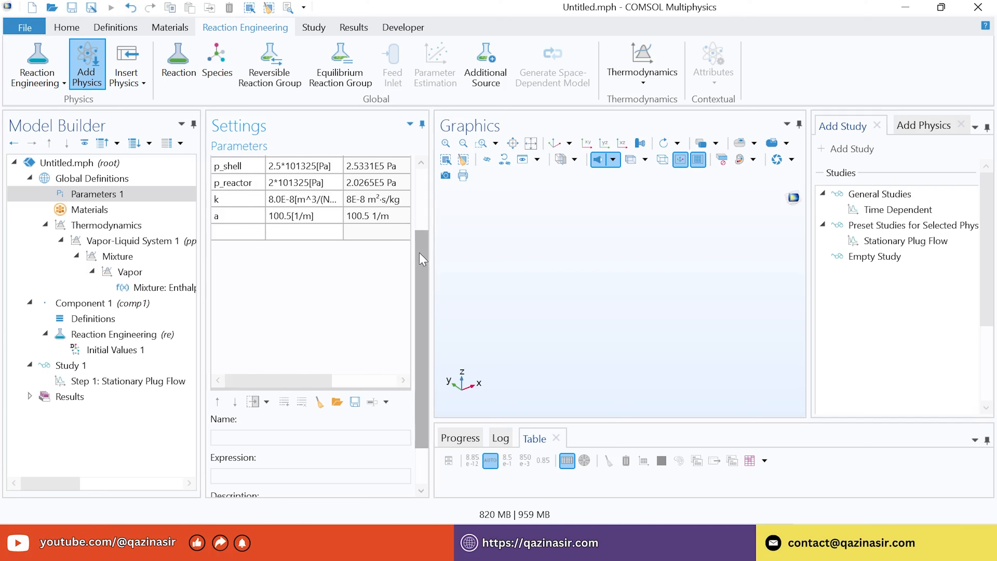
left_click_drag(422, 248, 423, 235)
scroll(363, 281, "up", 1)
scroll(401, 248, "up", 1)
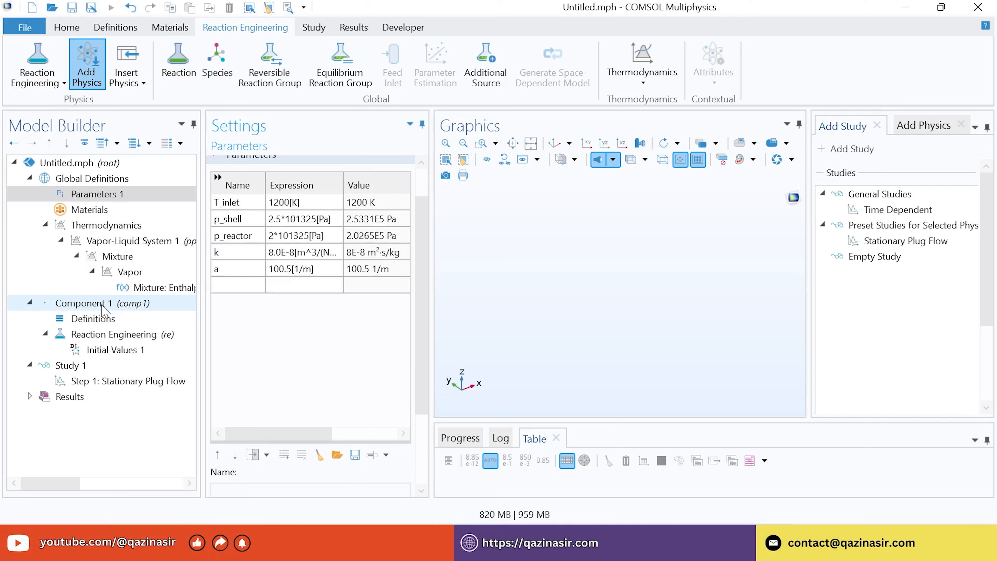
Add Variables 1 under Definitions and load membrane_hda_variables.txt, then check the y_C6H6 expression
left_click(101, 319)
right_click(102, 320)
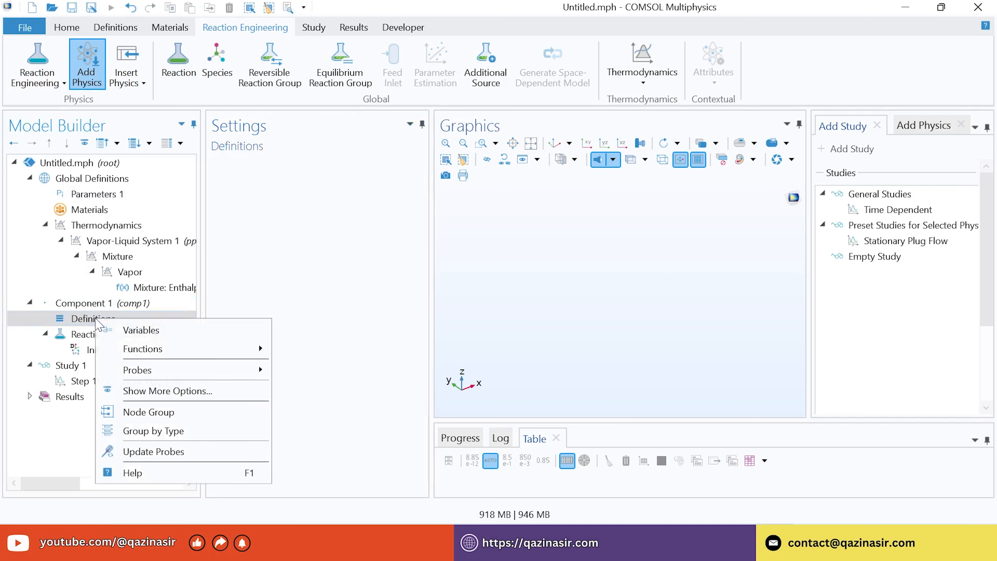
left_click(144, 330)
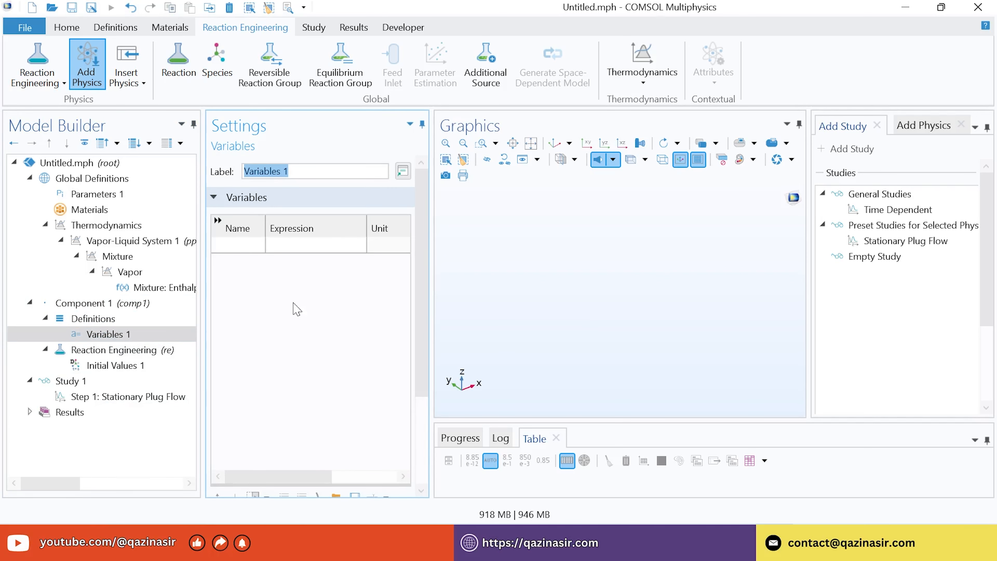
scroll(421, 256, "down", 3)
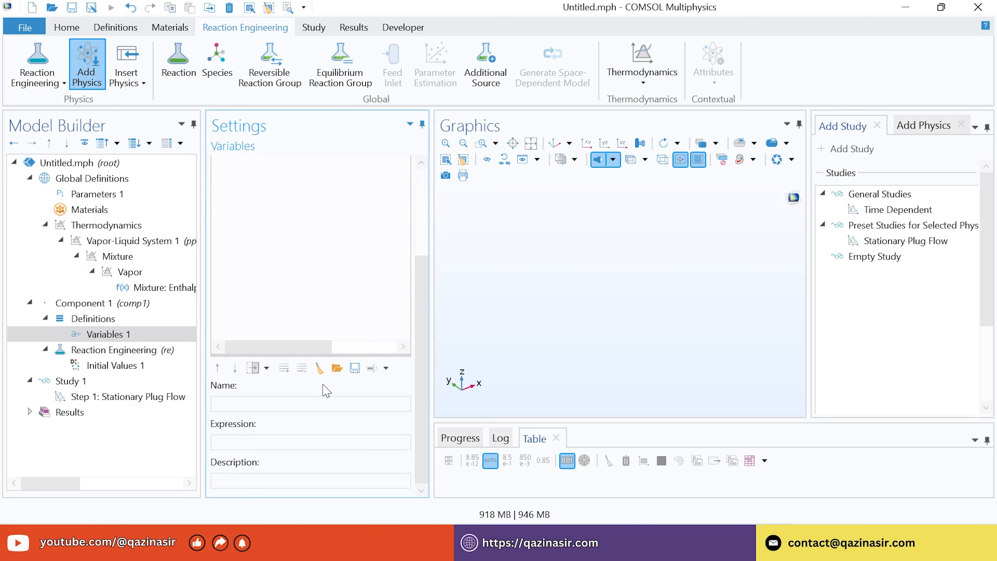
left_click(337, 369)
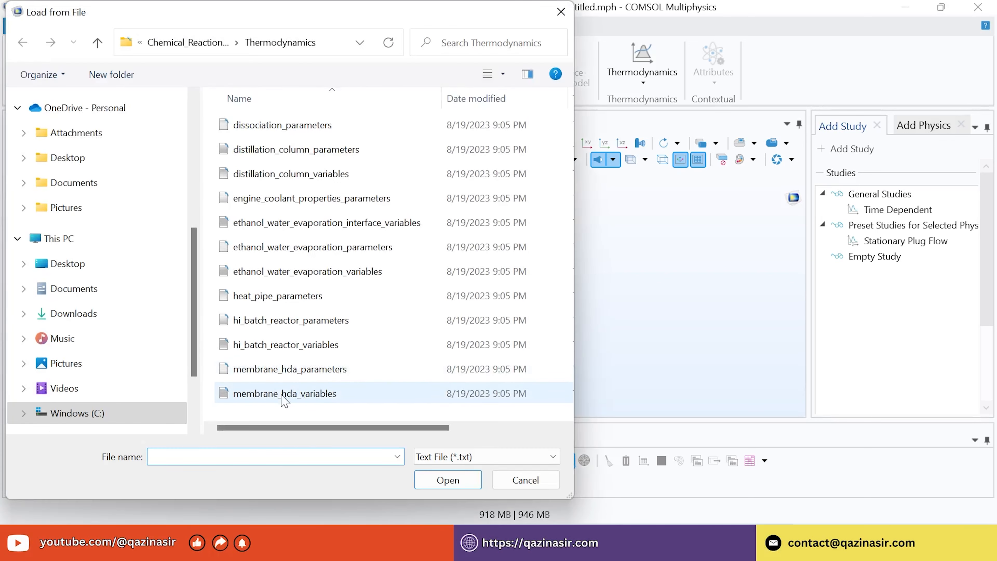
left_click(284, 396)
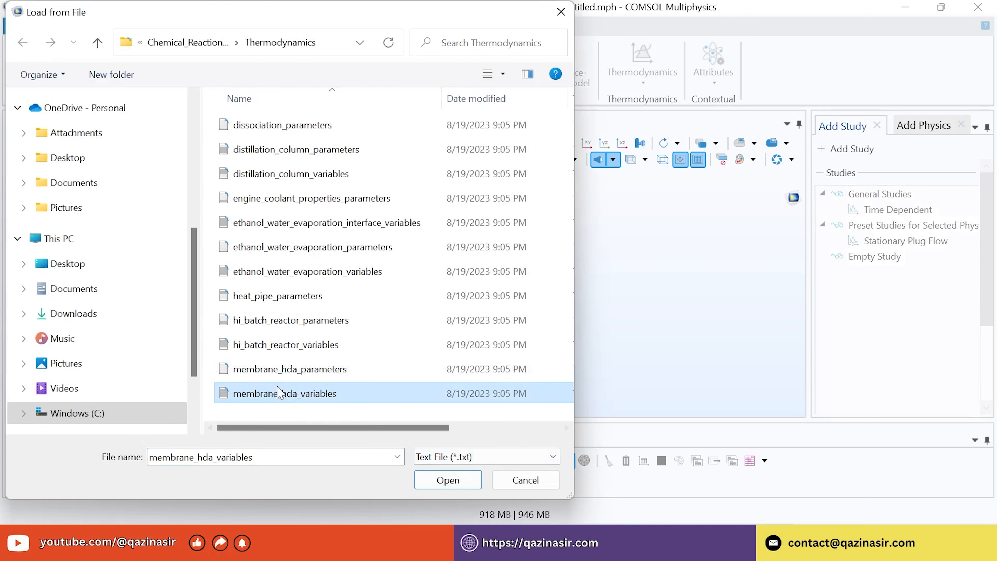
left_click(436, 489)
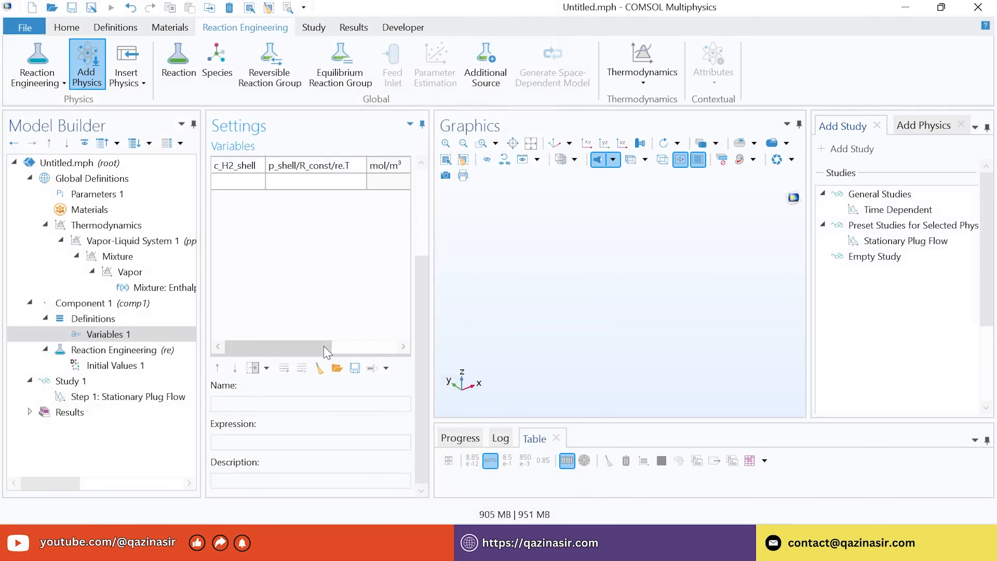
scroll(422, 259, "up", 2)
scroll(422, 259, "up", 3)
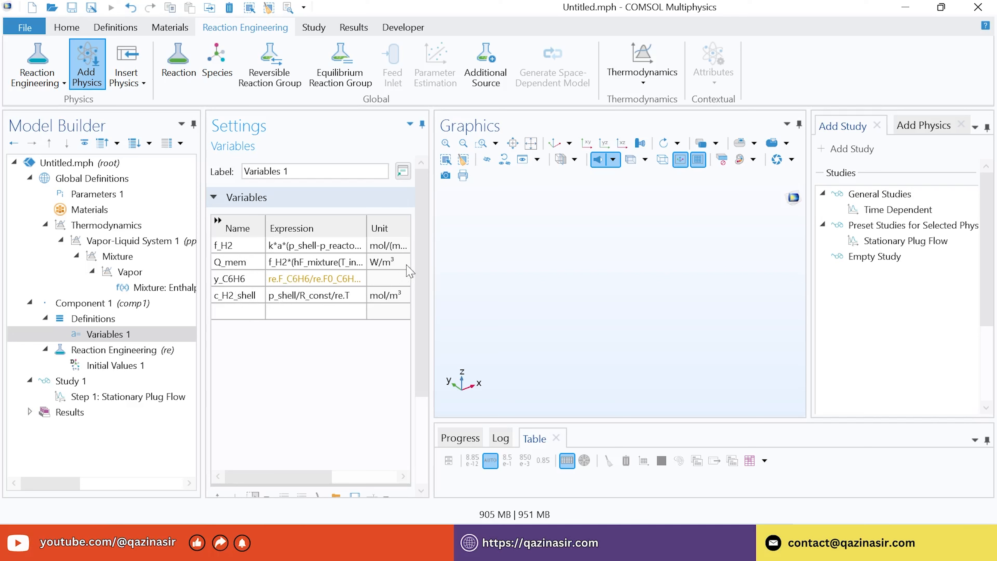
left_click_drag(423, 263, 425, 290)
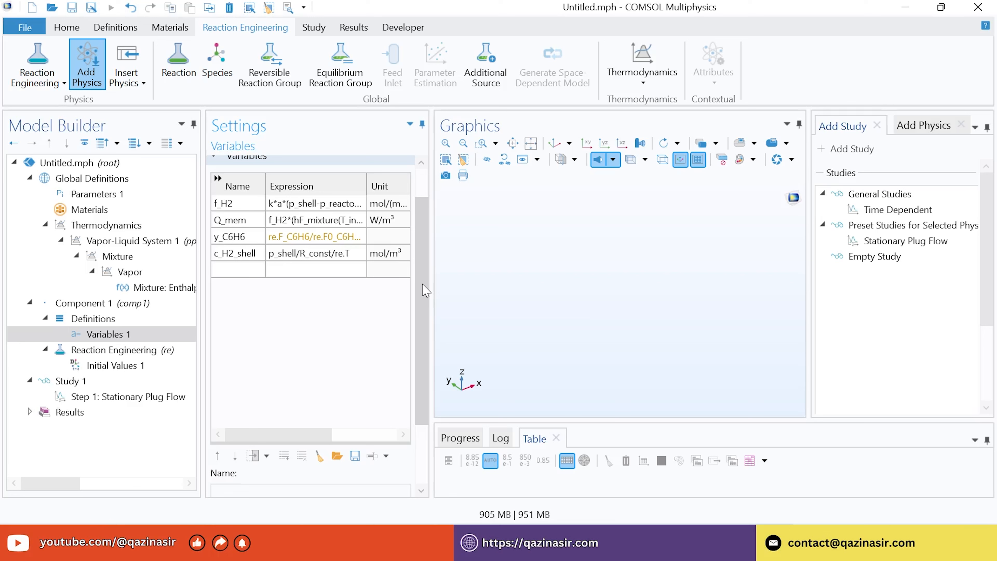
left_click(291, 240)
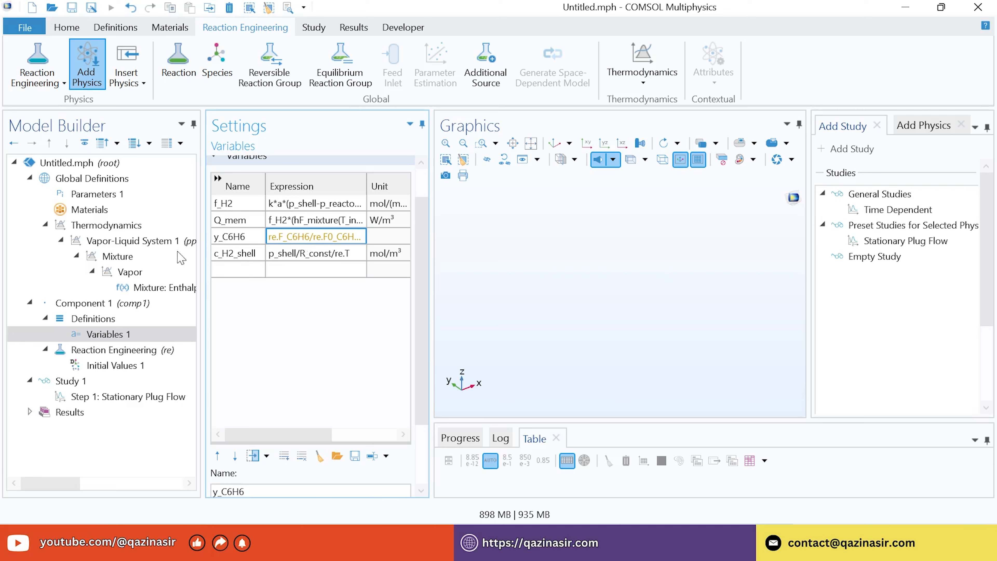
Select the Reaction Engineering (re) node to show its reactor settings
left_click(129, 354)
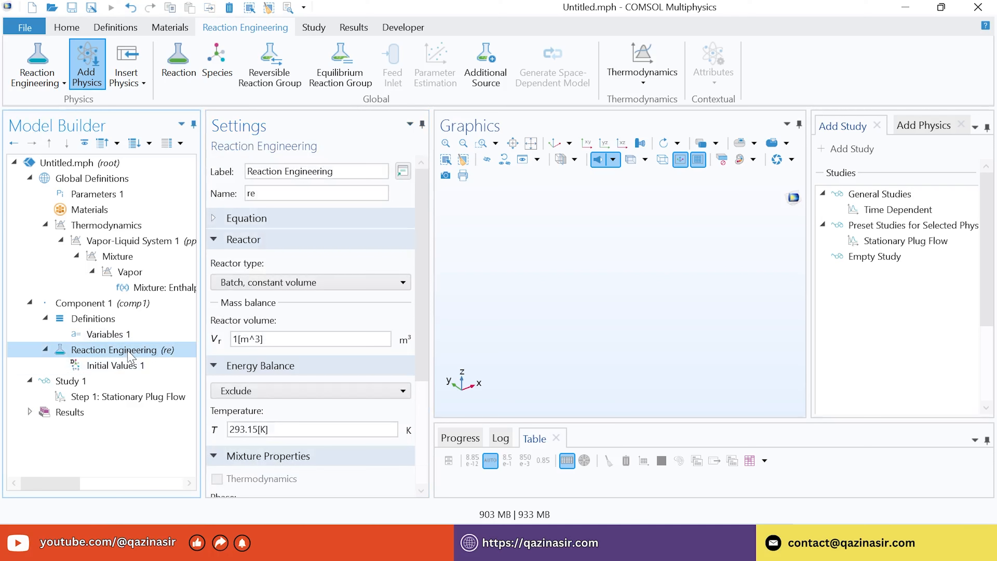
Set the reactor type to Plug flow and include the energy balance
left_click(281, 286)
left_click(248, 379)
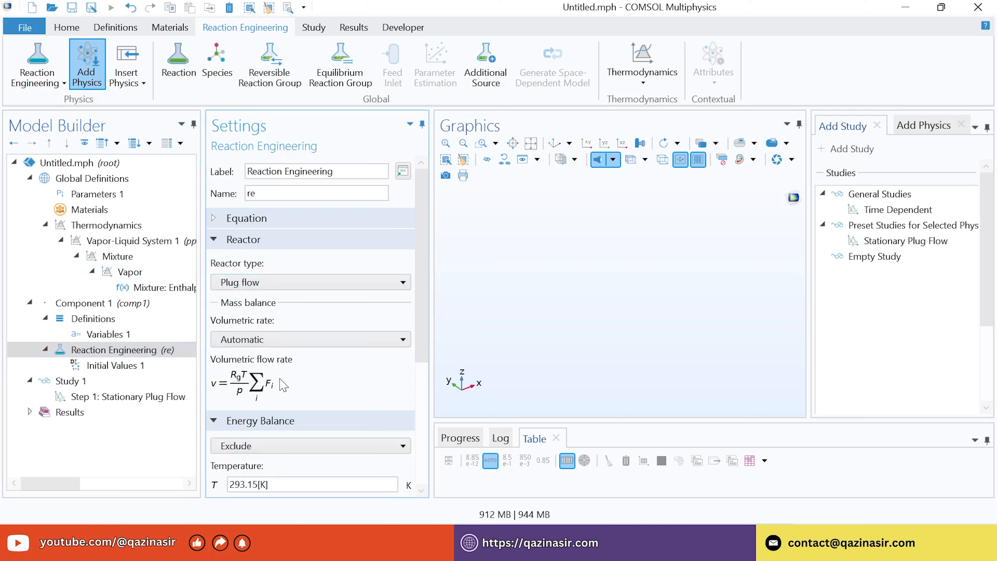
scroll(275, 342, "down", 3)
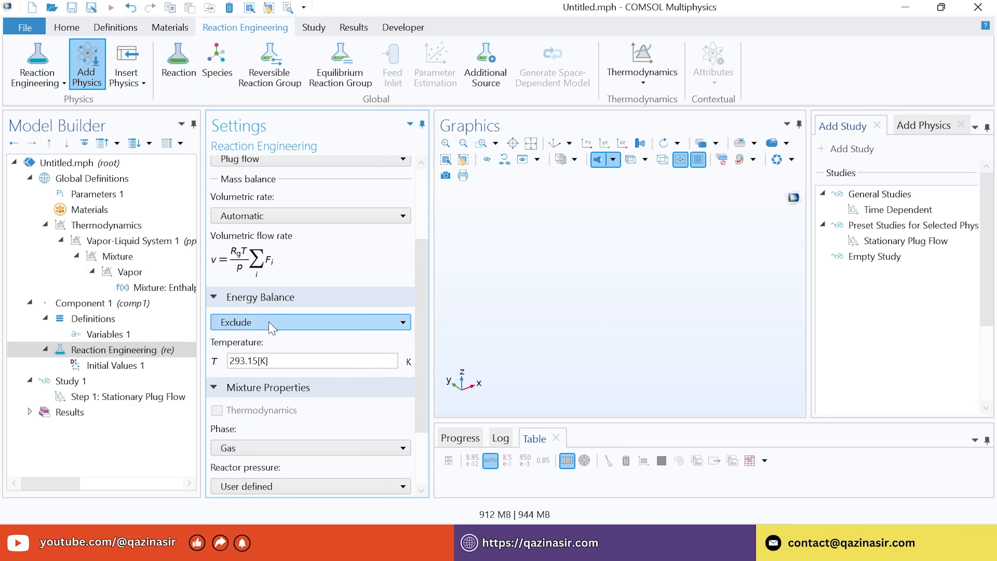
left_click(231, 321)
left_click(244, 356)
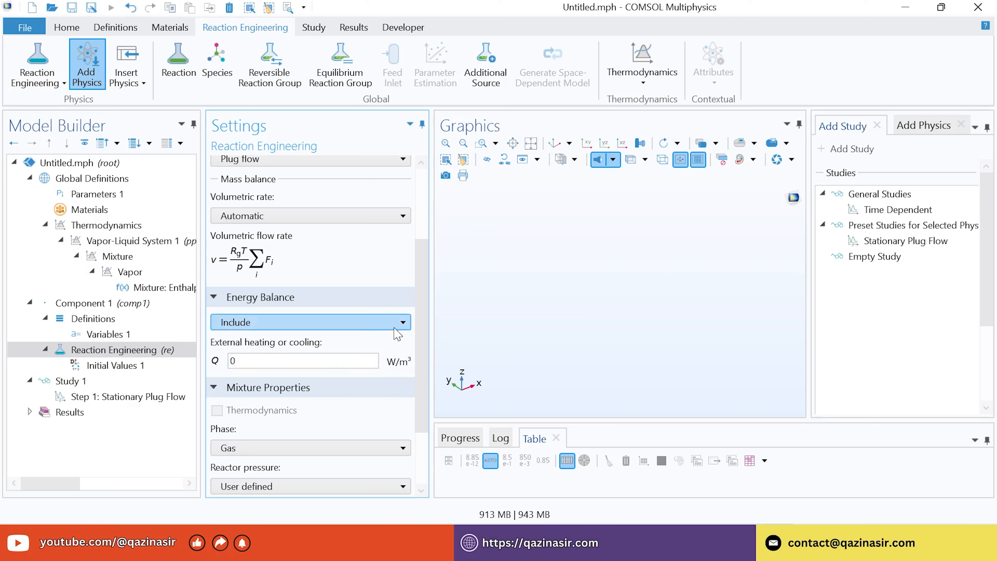
Enter Q_mem as the external heating and p_reactor as the reactor pressure
left_click_drag(420, 286, 420, 331)
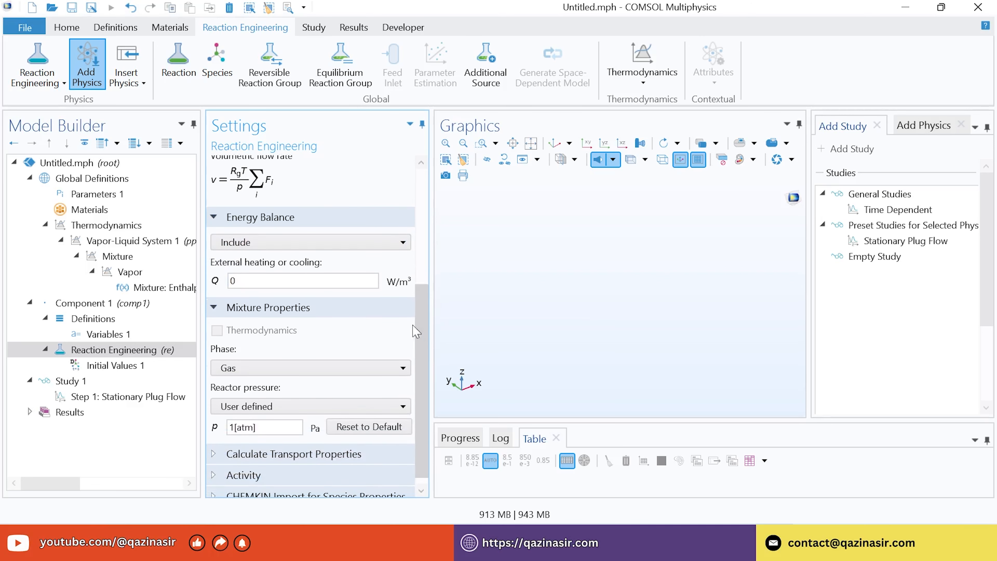
left_click_drag(263, 280, 193, 281)
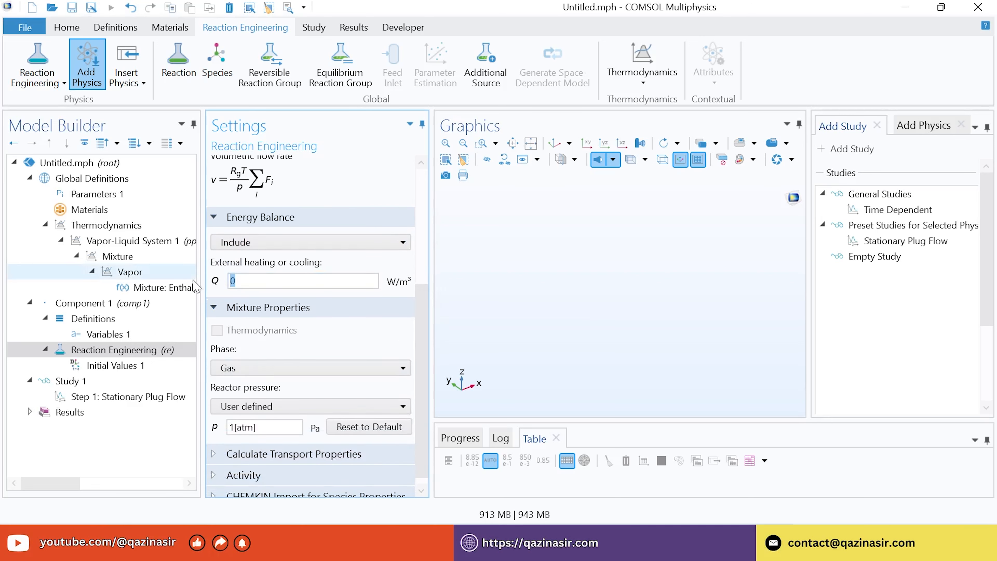
type("Q_mem")
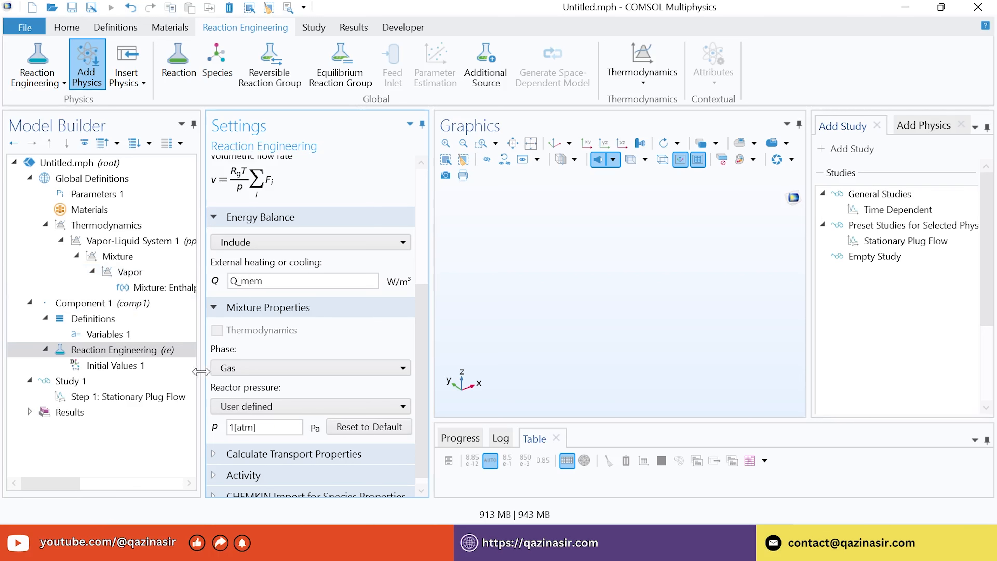
scroll(432, 331, "down", 1)
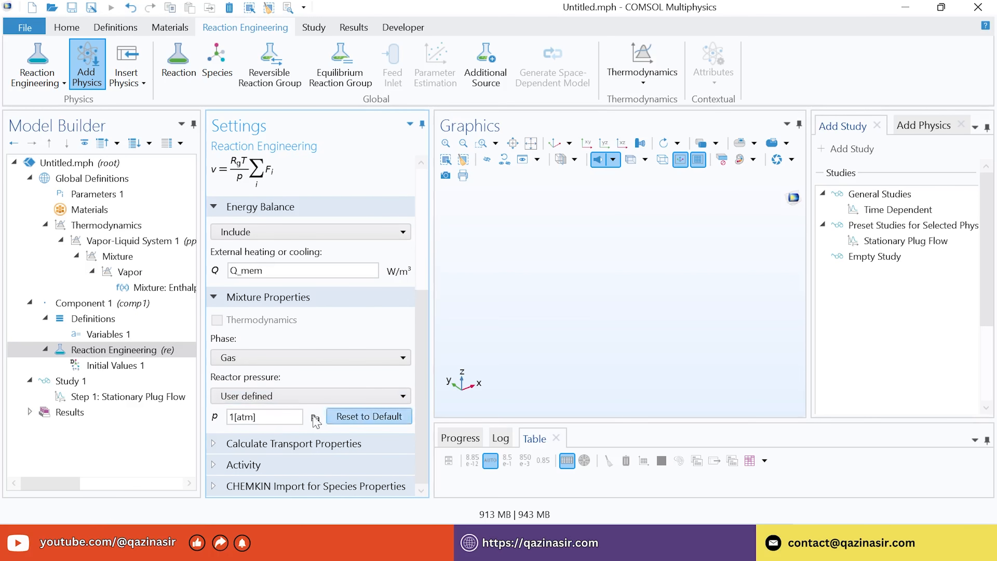
left_click_drag(290, 417, 189, 432)
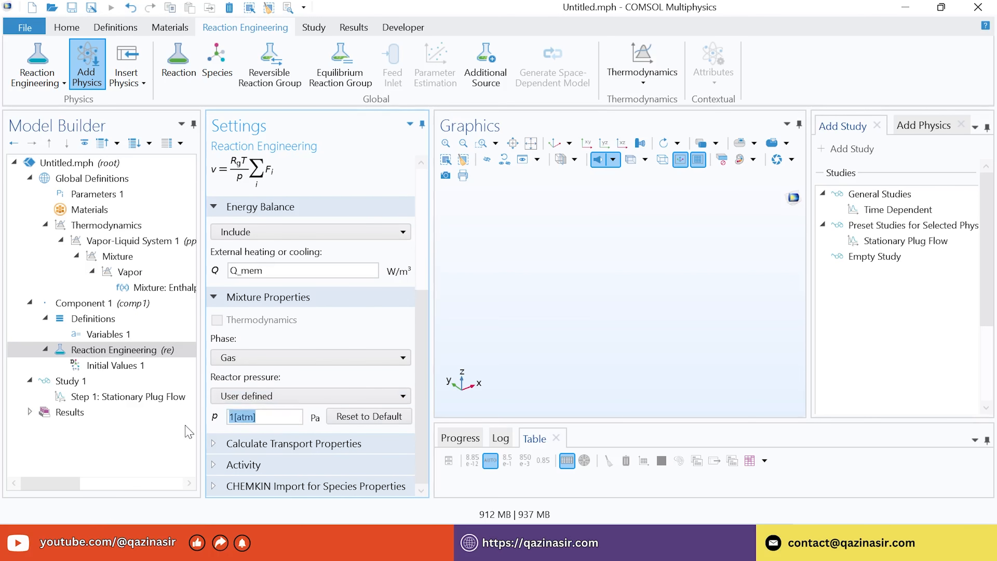
type("p_read")
type("tor")
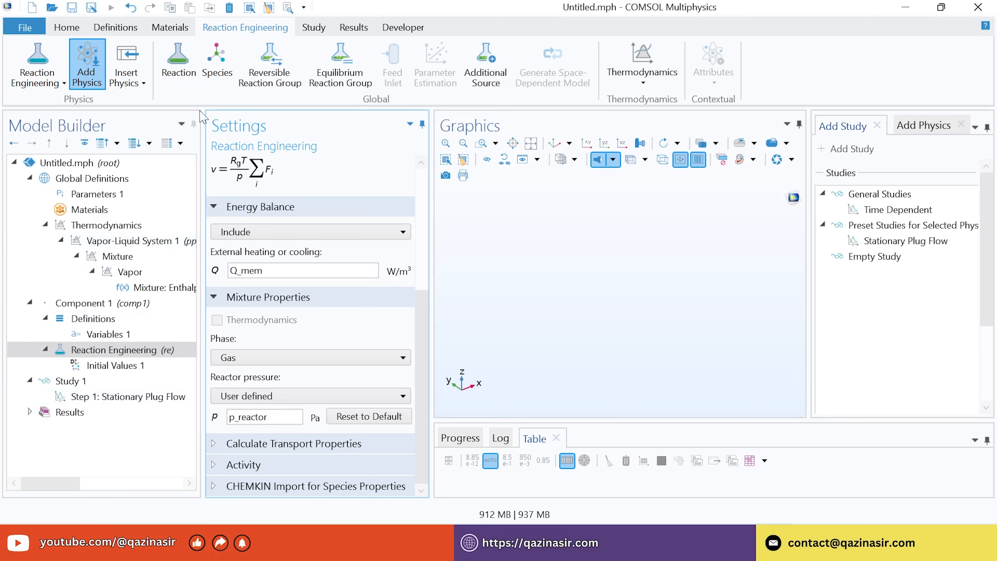
Add a reaction with formula C6H5CH3+H2=>C6H6+CH4 and apply it
left_click(178, 63)
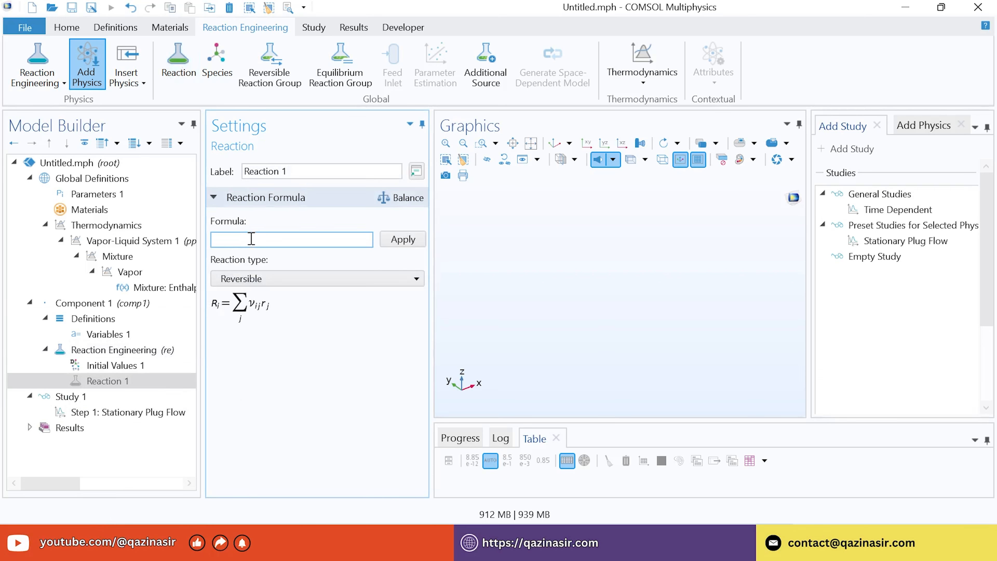
key("Caps_Lock")
type("C")
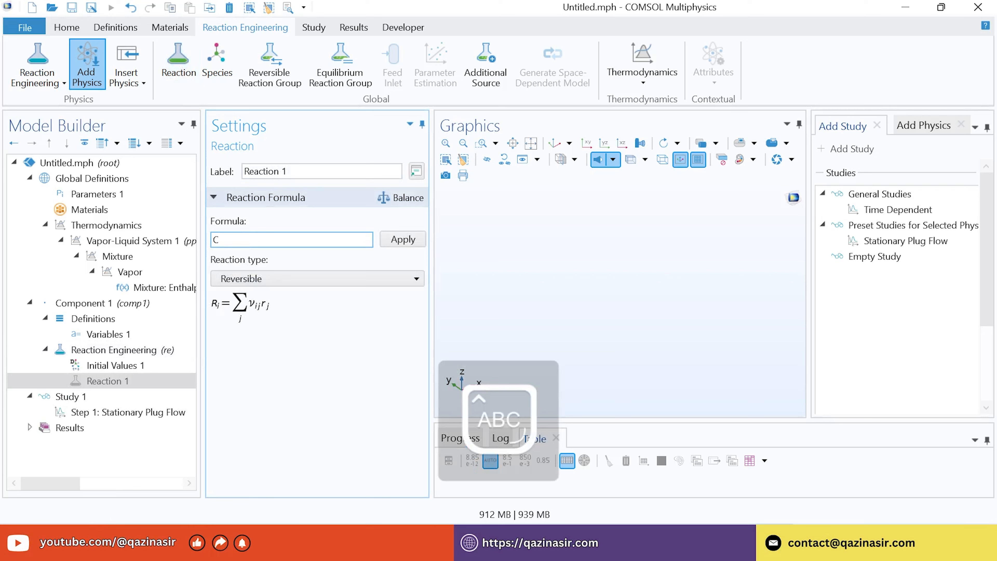
type("6")
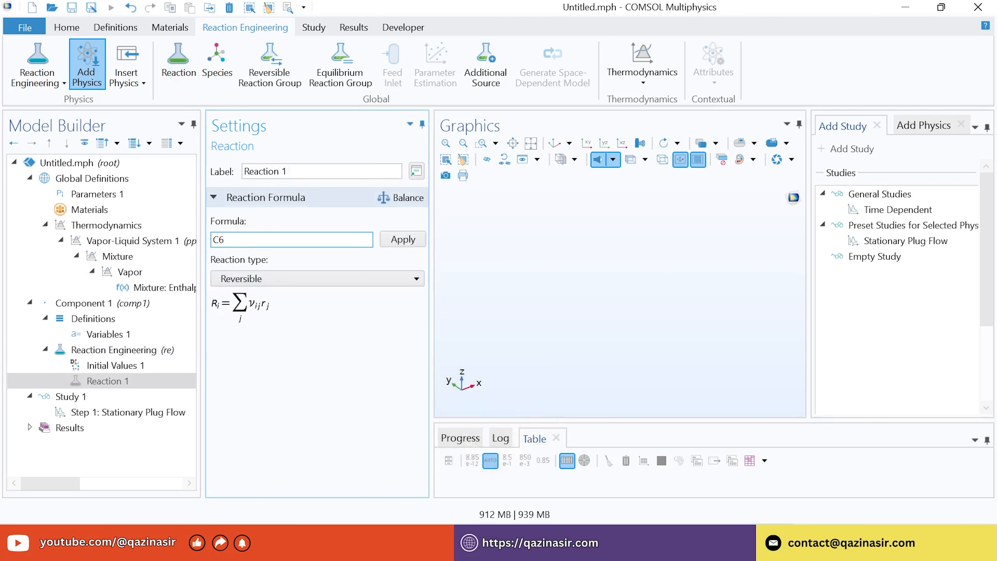
type("H5CH3+")
type("H2=>C6H6+CH4")
left_click(403, 240)
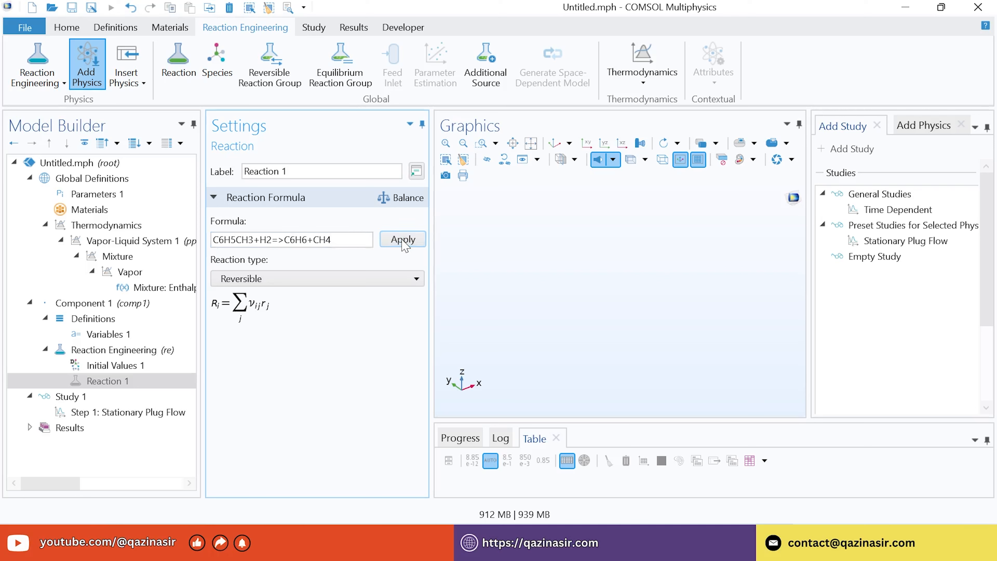
left_click_drag(425, 243, 424, 277)
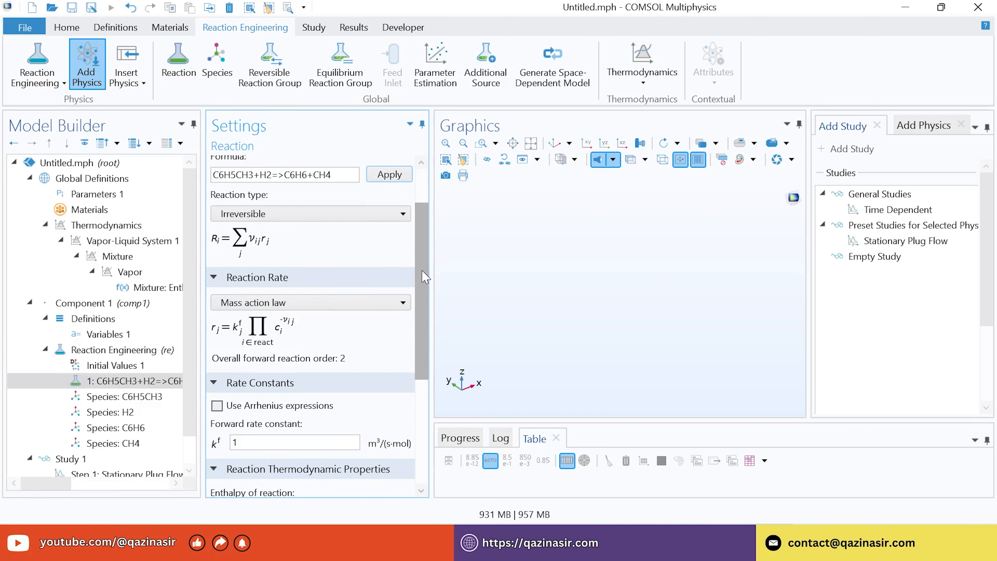
Make the reaction rate user-defined as re.kf_1*re.c_C6H5CH3*(re.c_H2/1[mol/m^3])^0.5
left_click_drag(424, 277, 423, 291)
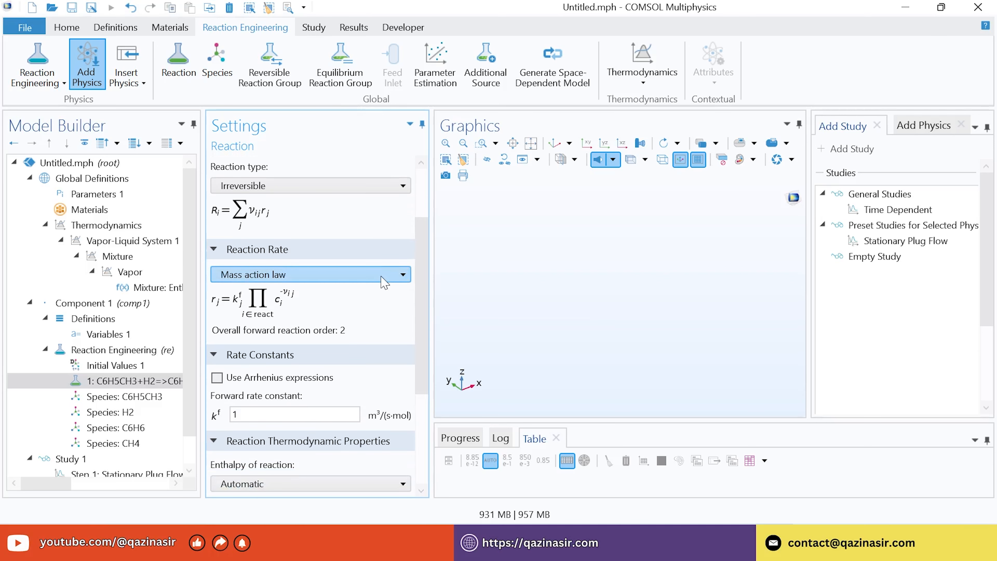
left_click(283, 274)
left_click(274, 309)
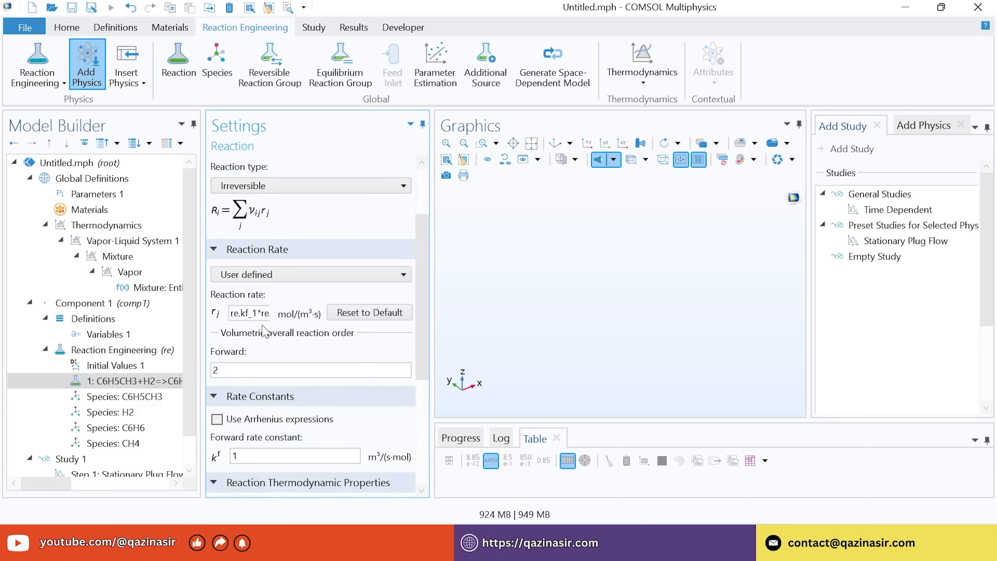
left_click(252, 313)
left_click_drag(270, 316, 291, 324)
left_click(255, 318)
left_click_drag(436, 273, 569, 274)
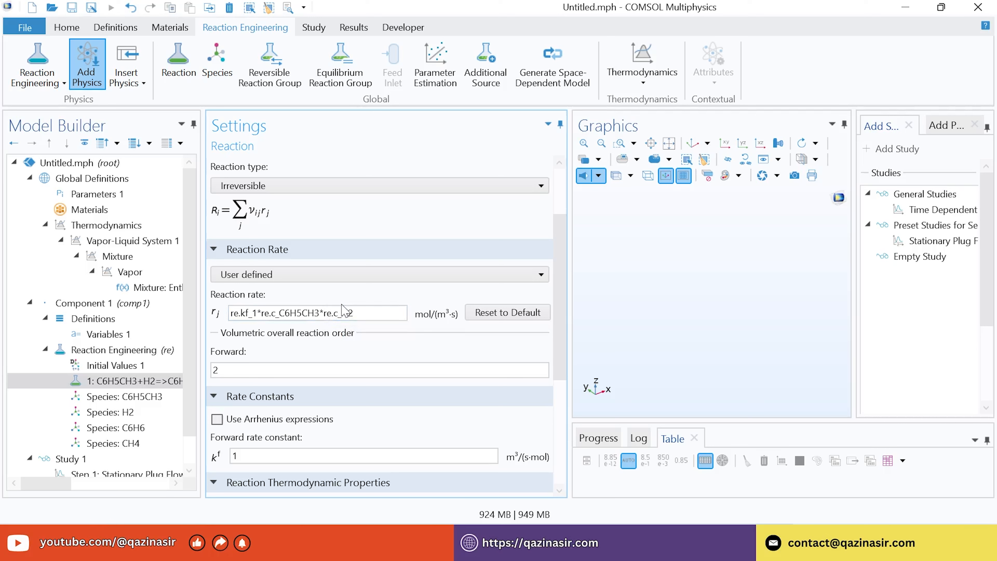
type("(")
left_click(375, 314)
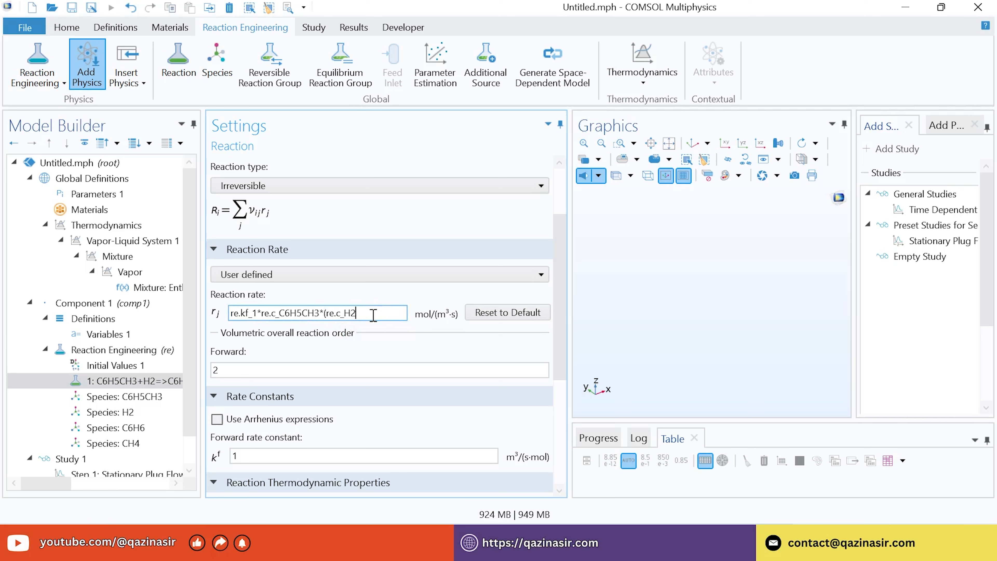
type("/1")
type("[mol/m^3")
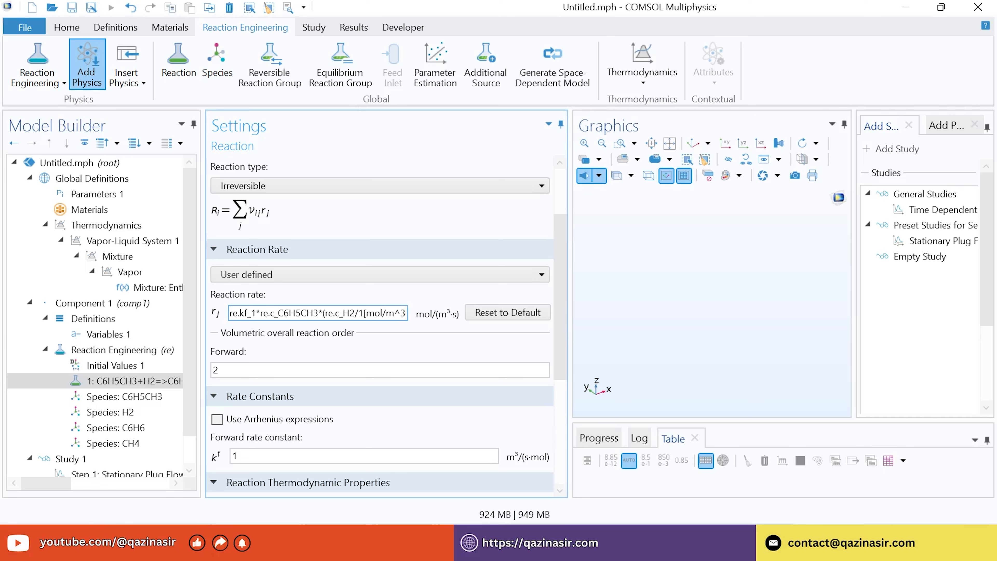
type("])")
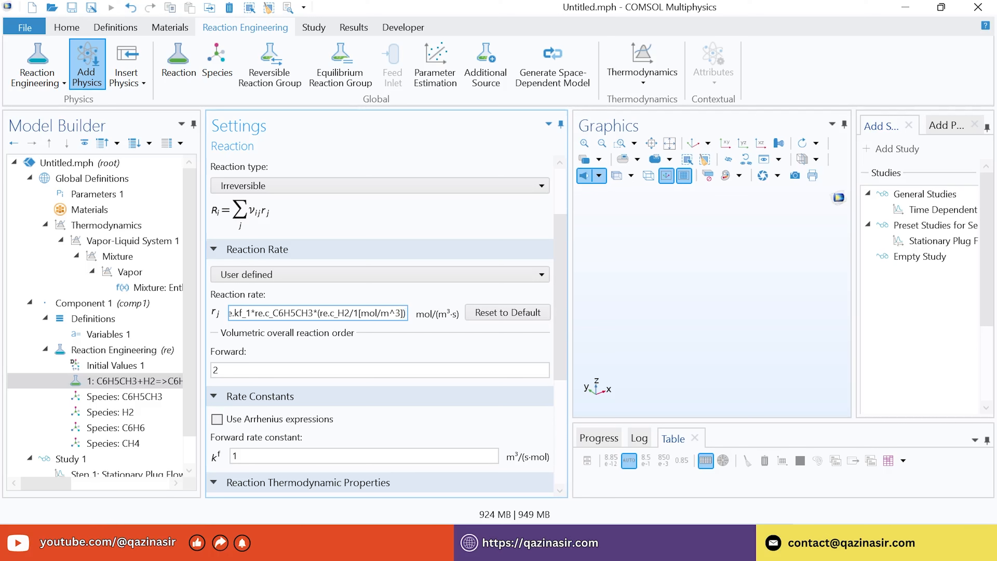
type("^")
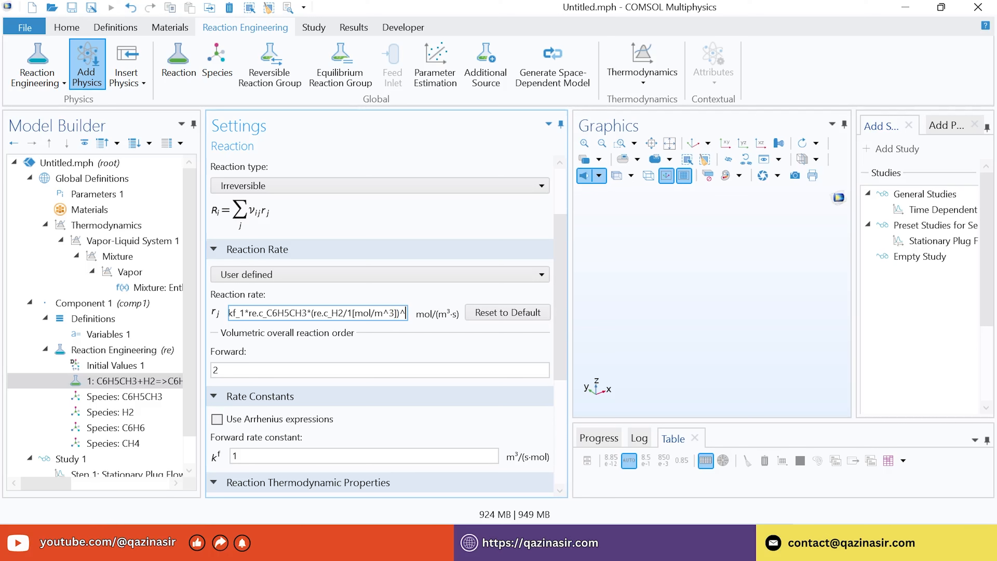
type("0.5")
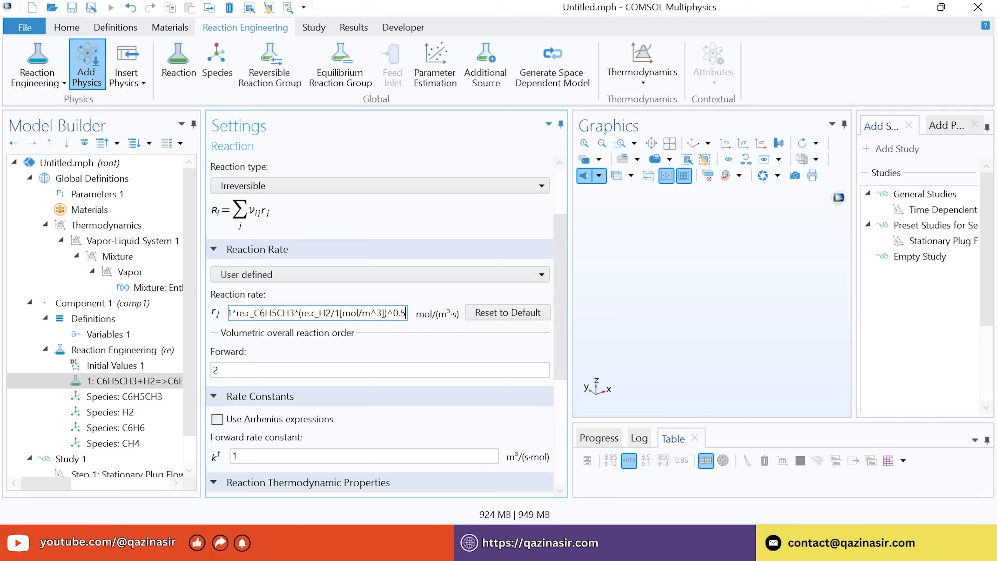
type("*")
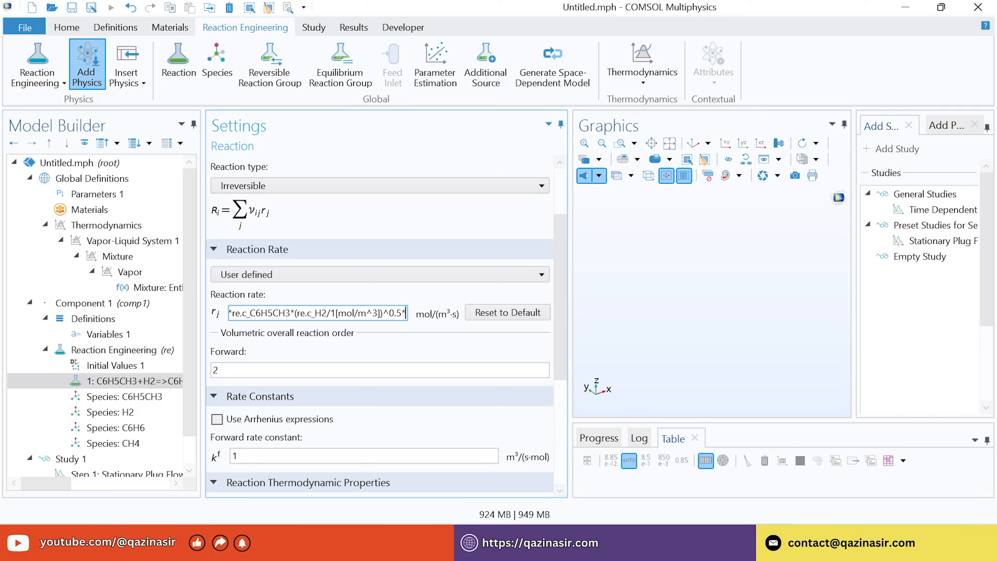
type("1")
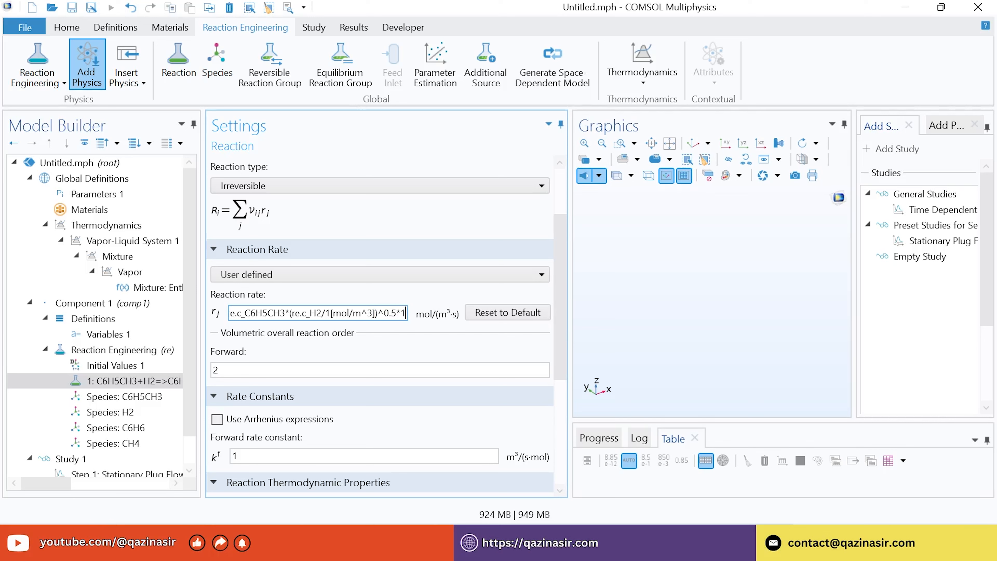
type("[mol/")
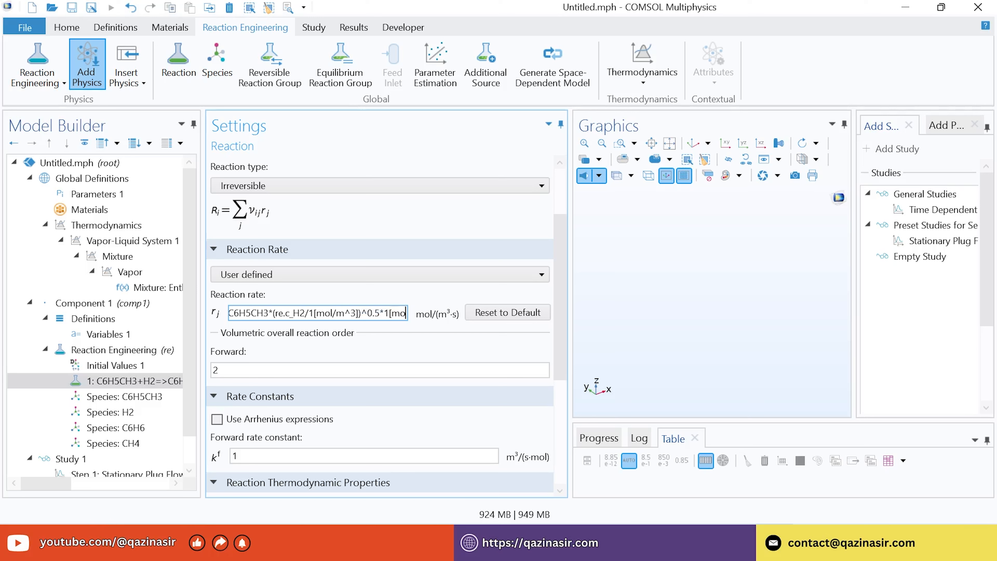
type("m")
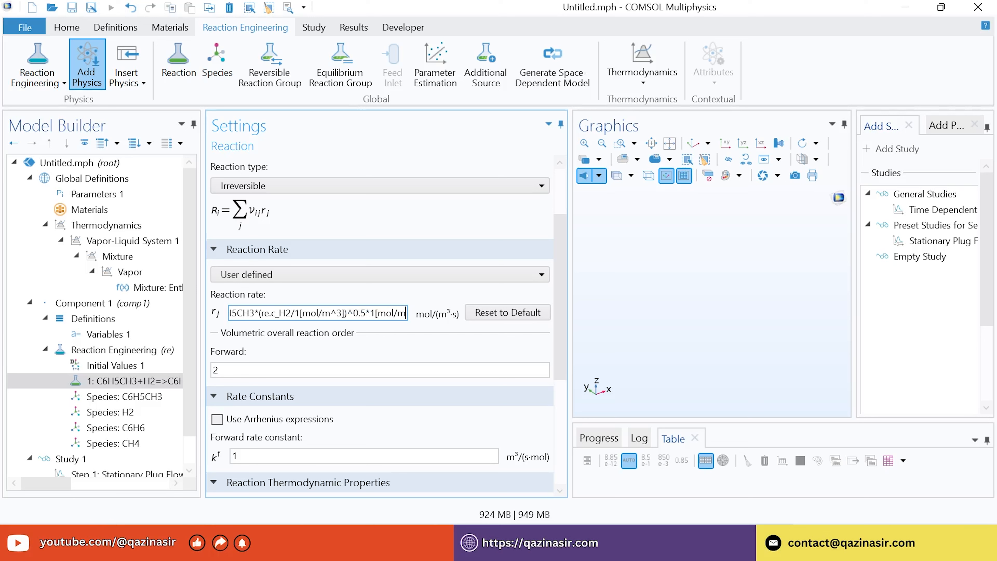
type("^3")
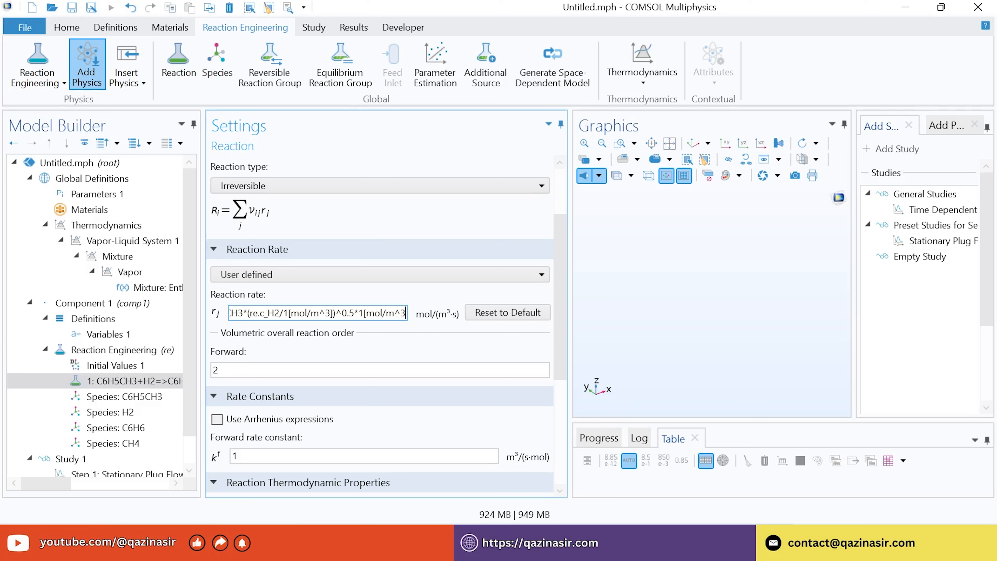
type("]")
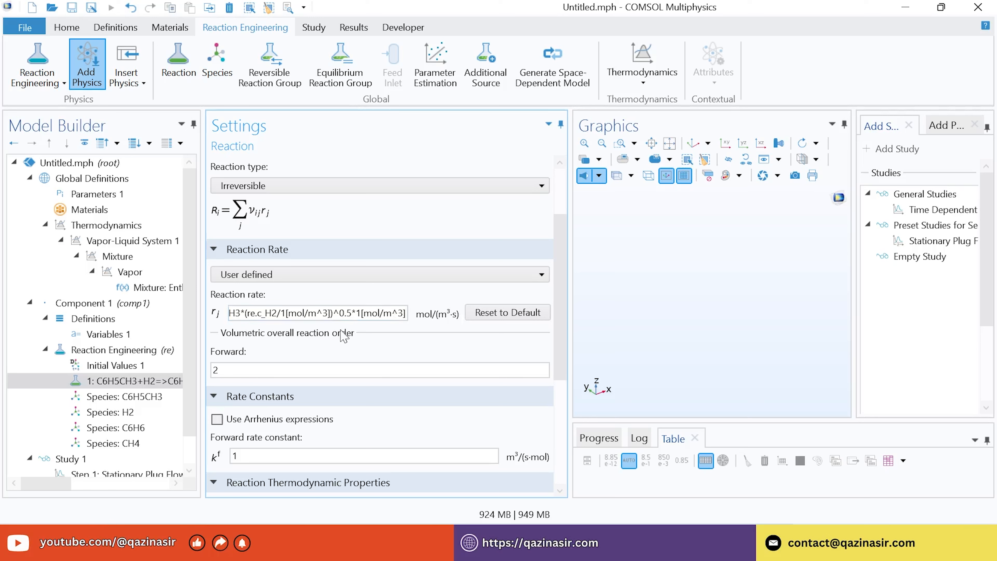
Enable Arrhenius expressions for the first reaction's rate constants
left_click(271, 313)
left_click_drag(262, 314, 192, 315)
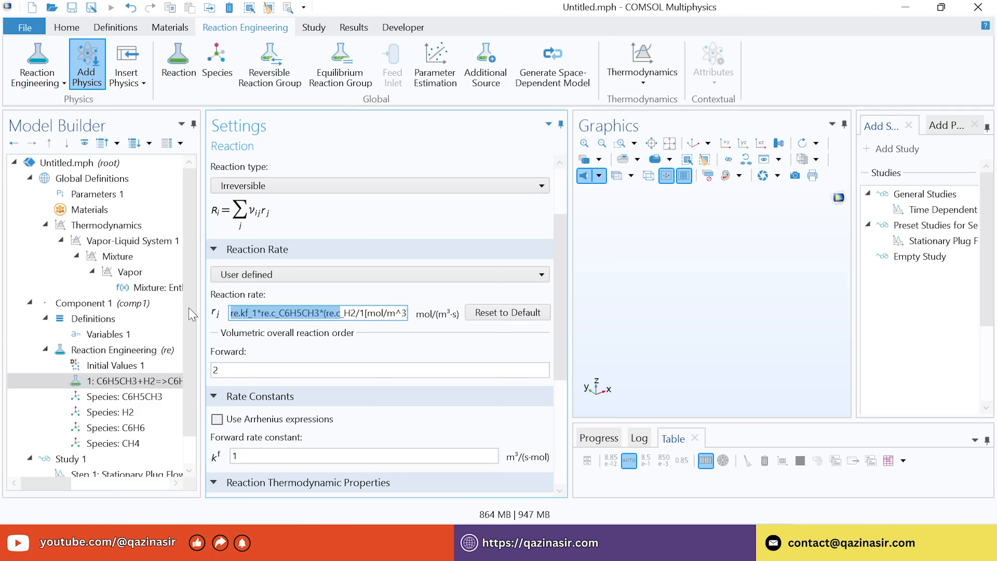
left_click(289, 329)
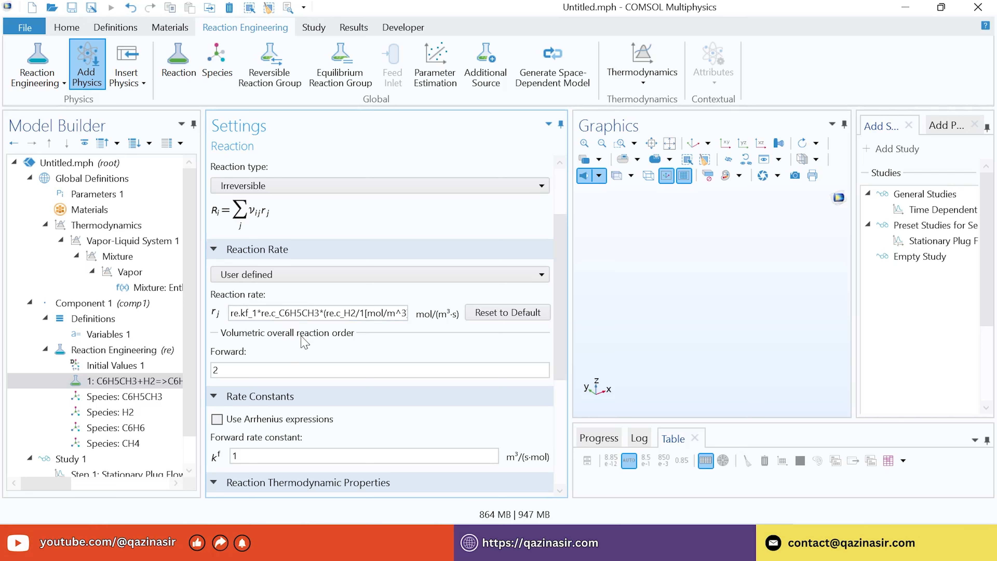
left_click(217, 419)
Give Reaction 1 frequency factor 5.67e9 and activation energy 228.2e3 J/mol, then add Reaction 2
left_click_drag(566, 289, 561, 383)
double_click(236, 270)
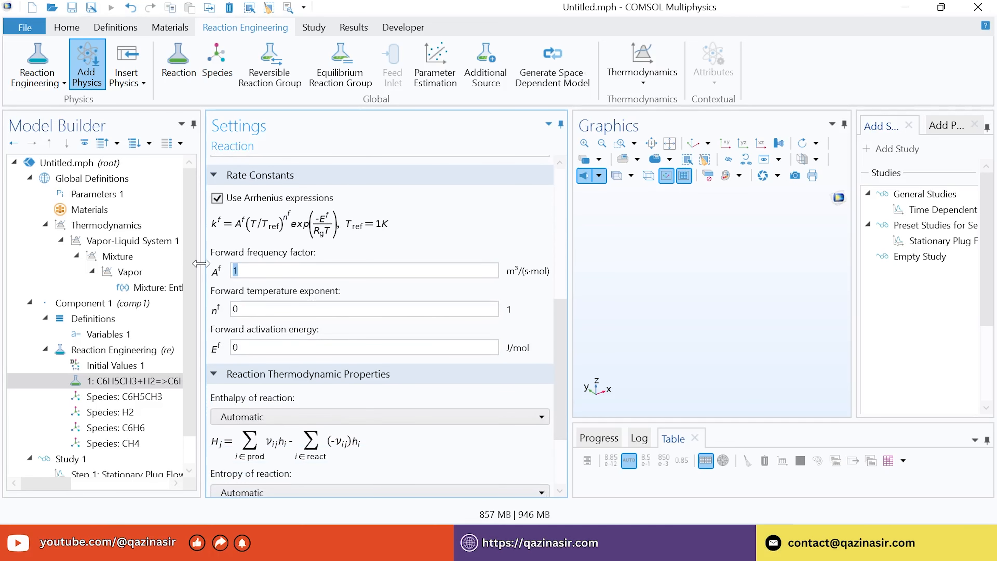
type("5.67e9")
left_click_drag(251, 346, 224, 353)
type("228.2e3")
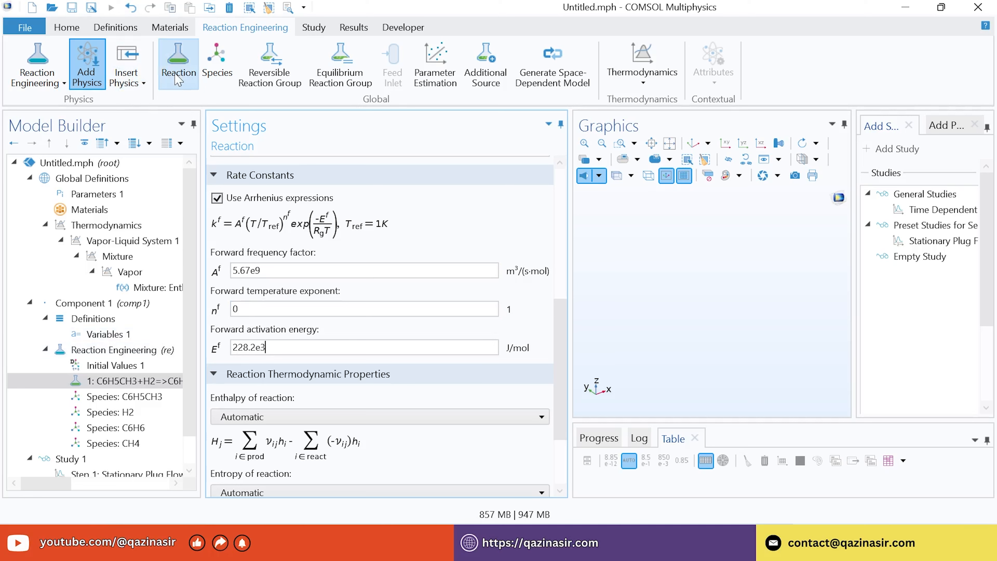
left_click_drag(563, 338, 558, 401)
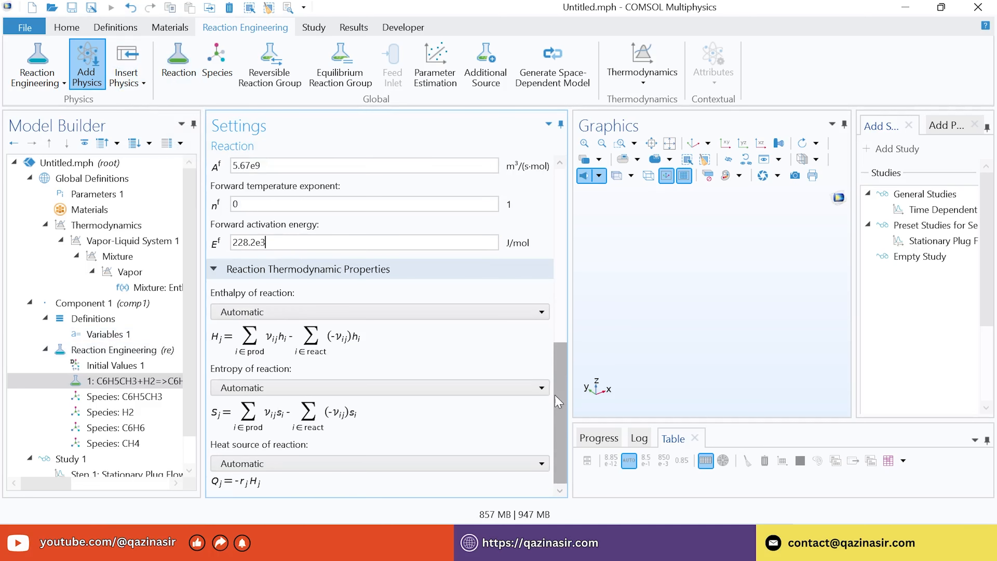
left_click(179, 77)
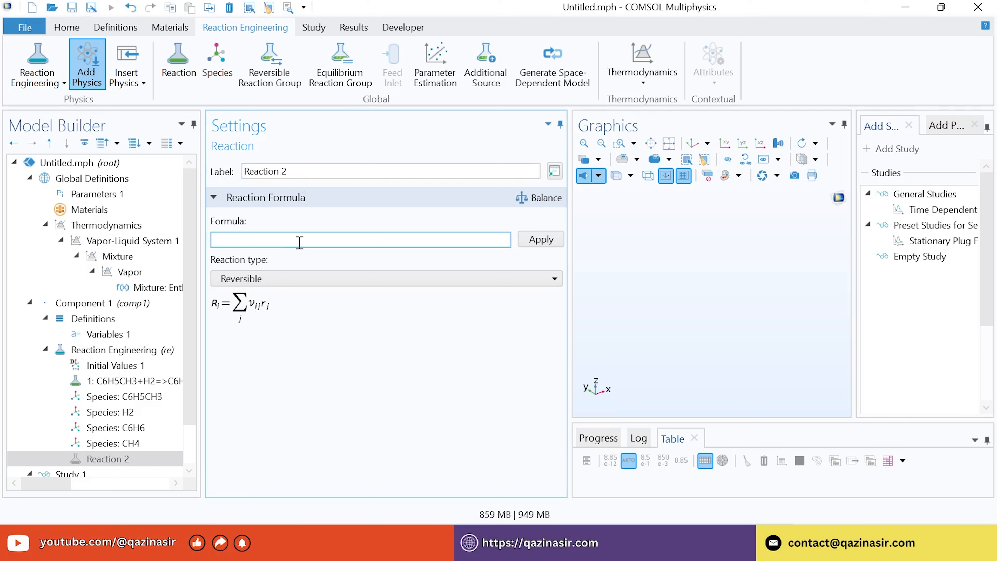
Enter and apply 2C6H6<=>C12H10+H2 as the formula of Reaction 2
type("2")
key("Caps_Lock")
type("C6H6<=>C12H10+H2")
left_click(534, 240)
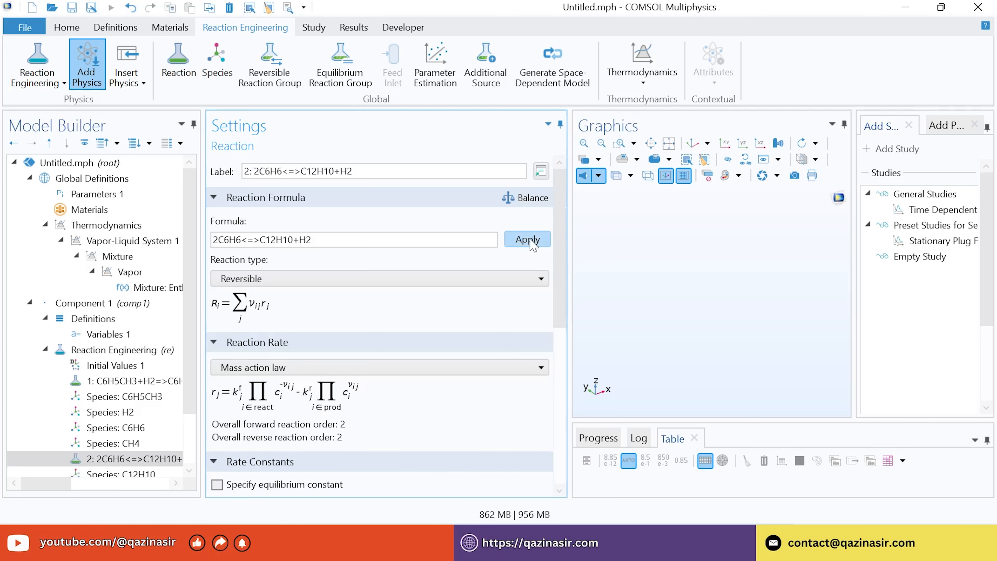
scroll(326, 310, "down", 3)
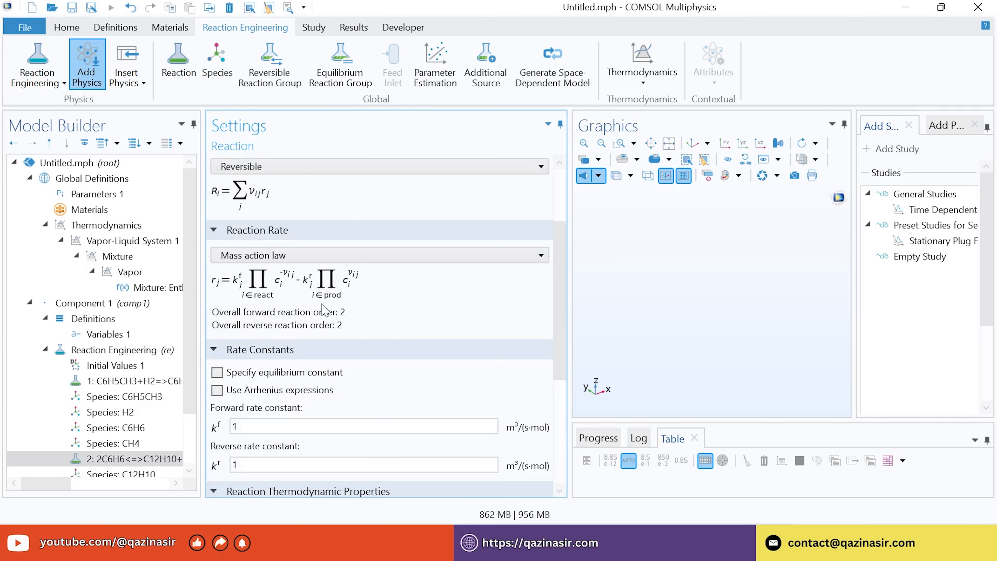
Use Arrhenius expressions with forward frequency factor 1e8 and activation energy 167.5e3 J/mol
left_click(217, 390)
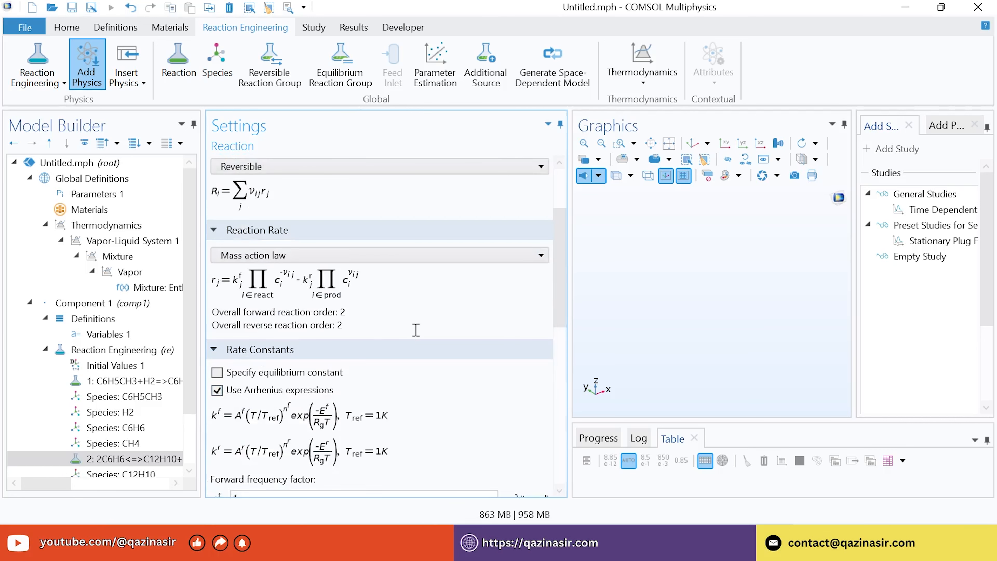
scroll(431, 333, "down", 2)
scroll(432, 333, "down", 2)
left_click(294, 353)
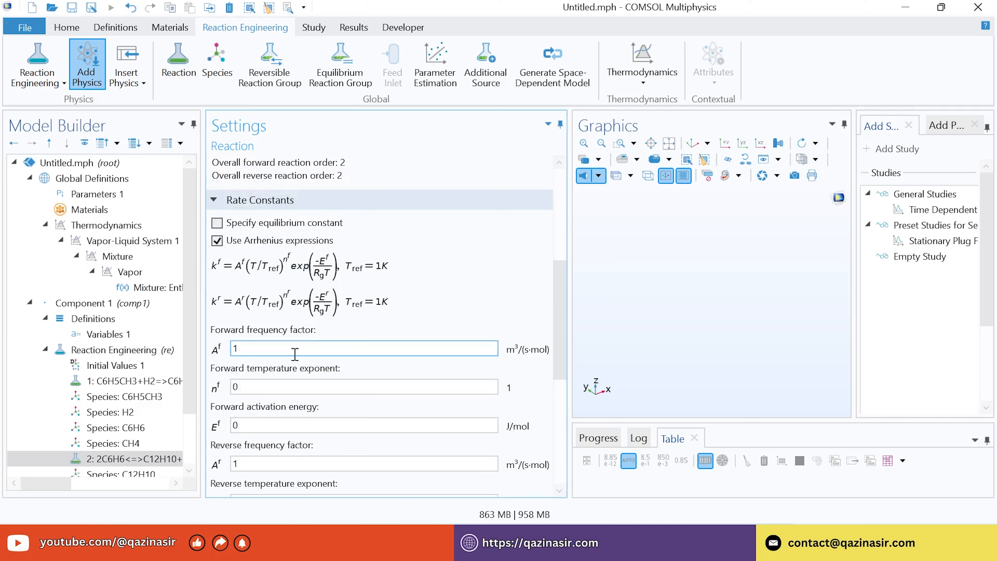
double_click(264, 351)
type("1e8")
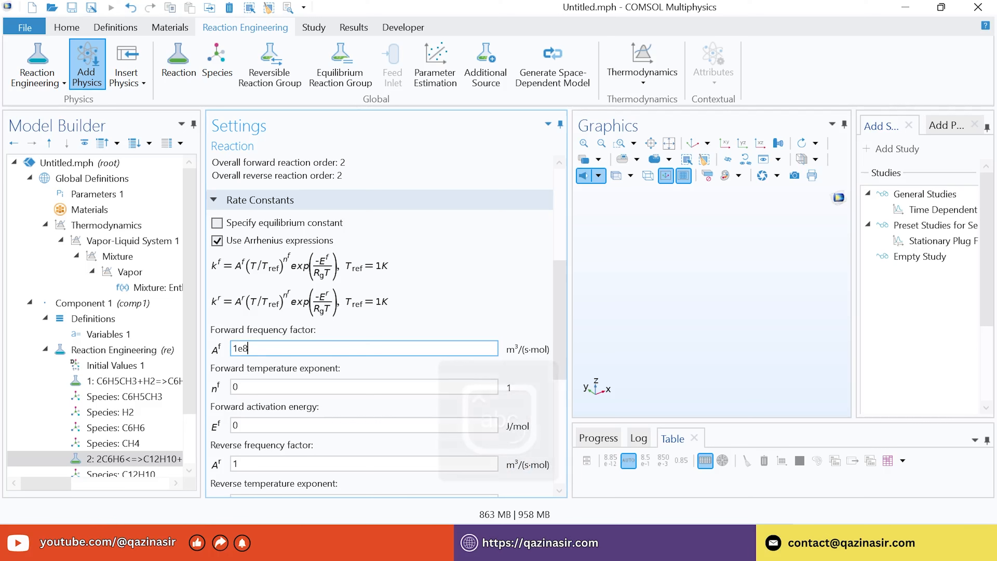
left_click(257, 392)
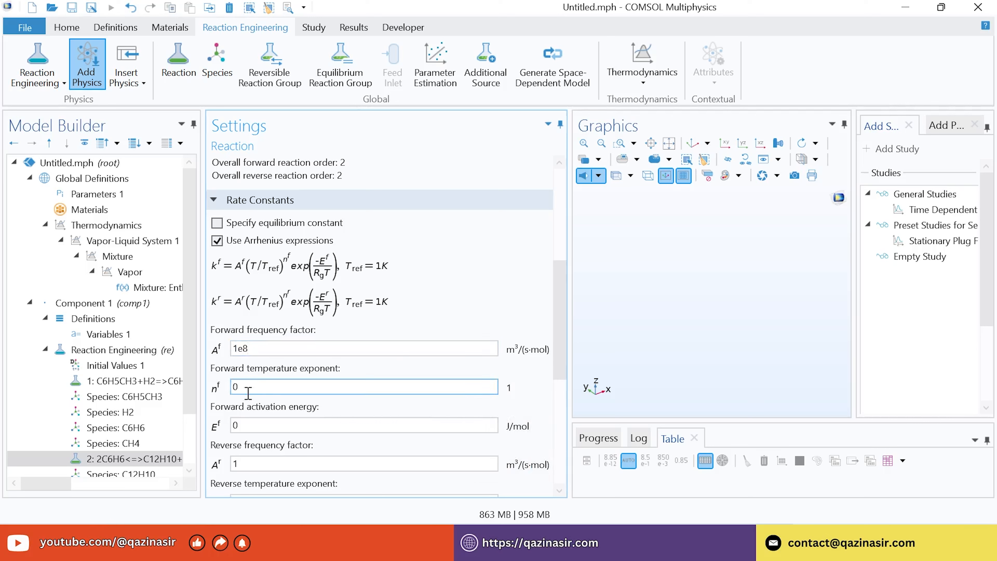
left_click(250, 425)
double_click(250, 425)
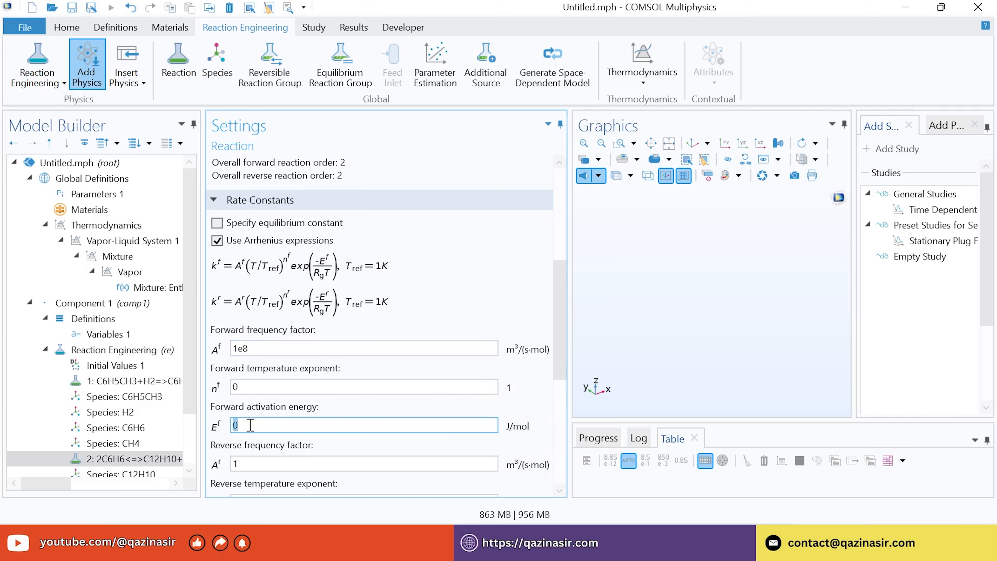
type("167.5e3")
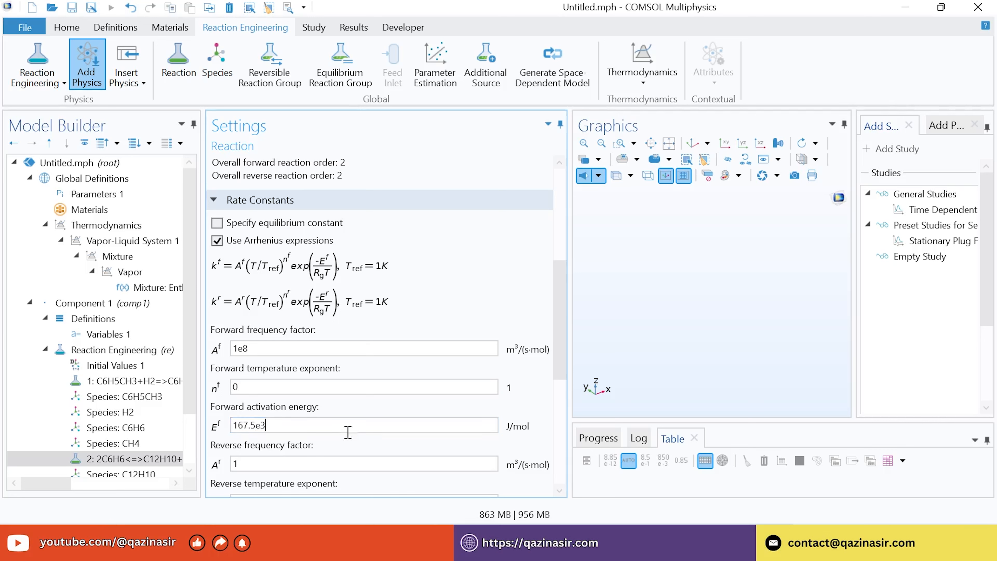
Set the reverse frequency factor to 1e8 and reverse activation energy to 149.8e3 J/mol
scroll(565, 313, "down", 4)
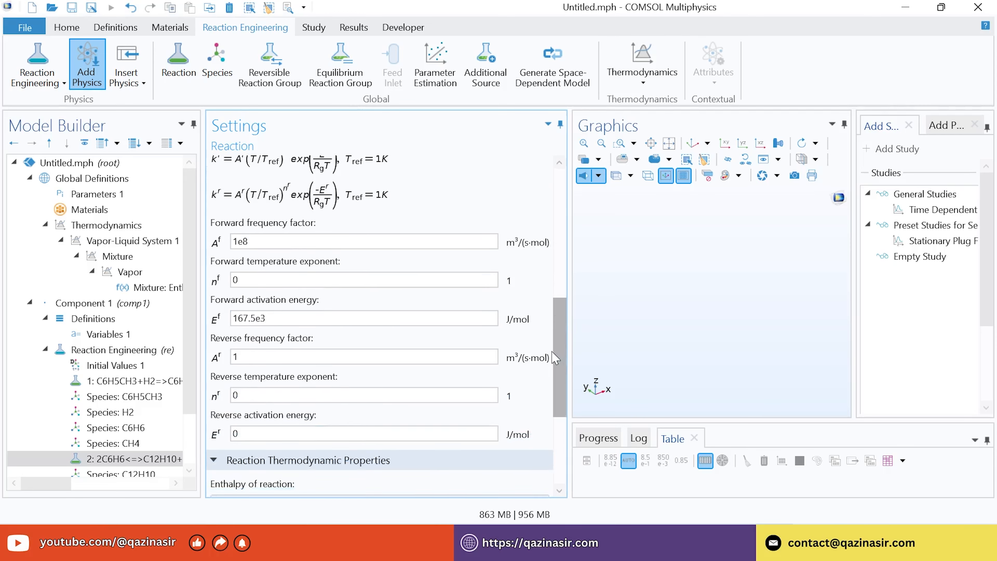
left_click(268, 305)
left_click_drag(268, 303, 192, 304)
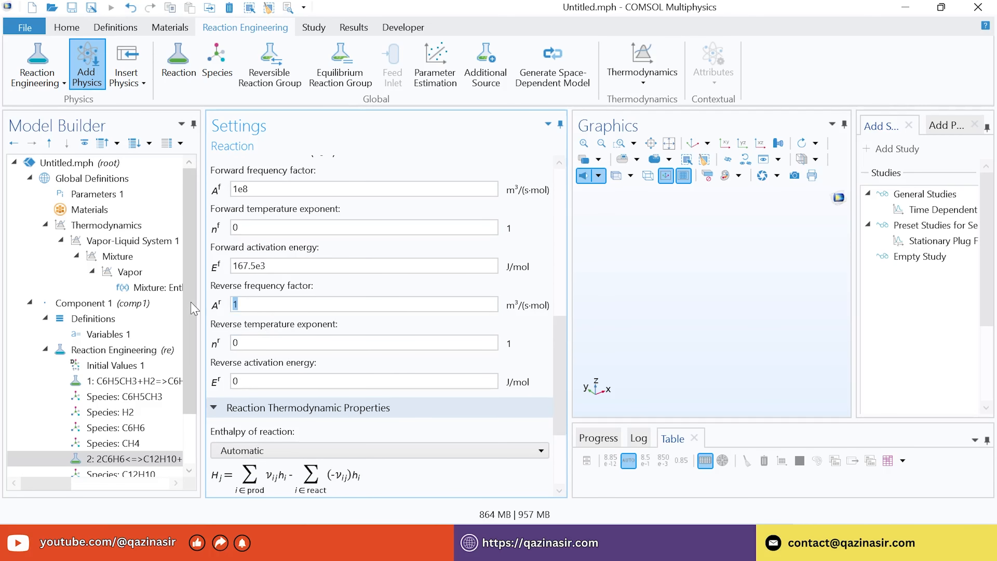
type("1e8")
left_click(263, 382)
left_click_drag(216, 382, 152, 376)
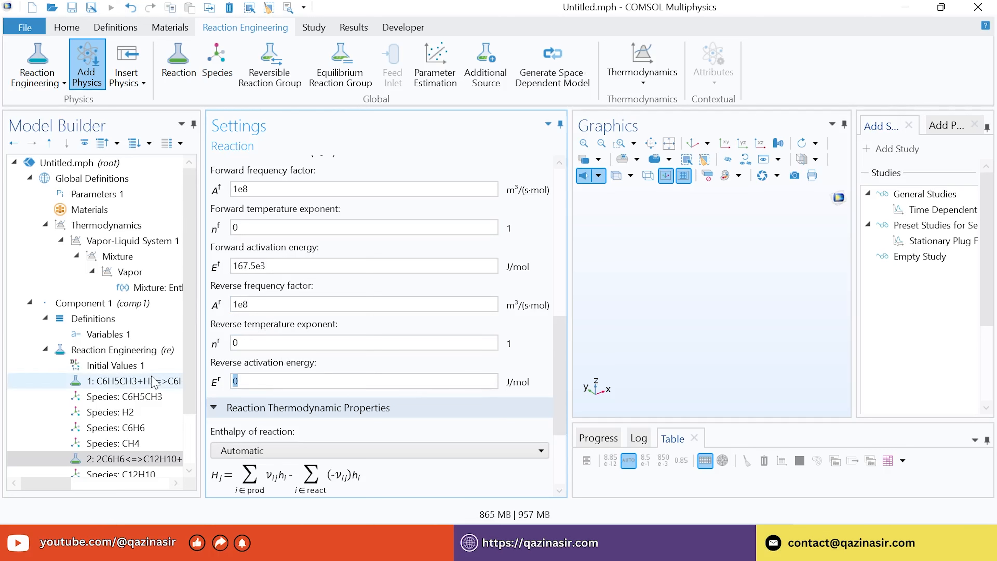
type("148")
key("BackSpace")
type("9.8e3")
left_click_drag(565, 331, 563, 358)
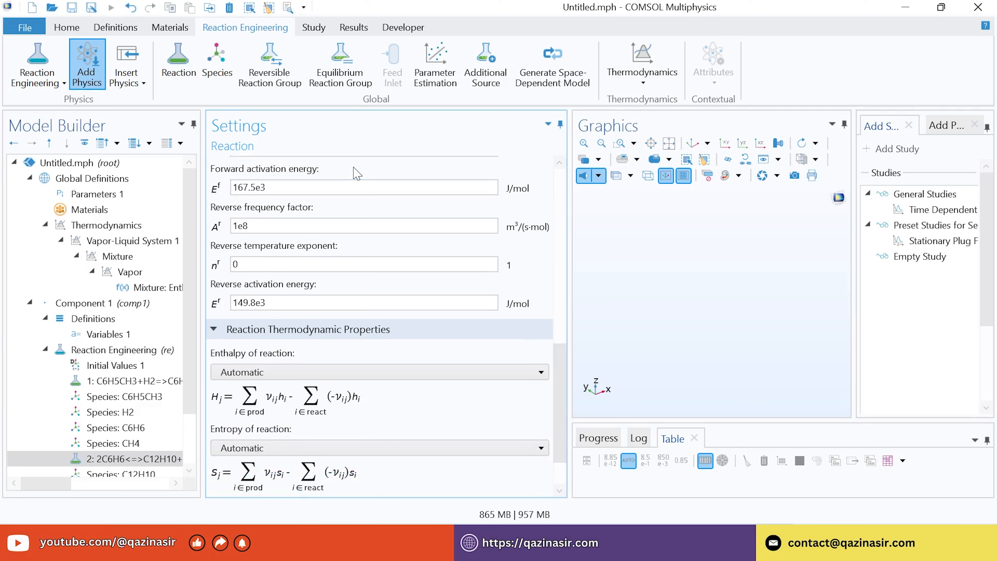
Add Additional Source 1 with f_H2 as the H2 additional rate expression
left_click(487, 86)
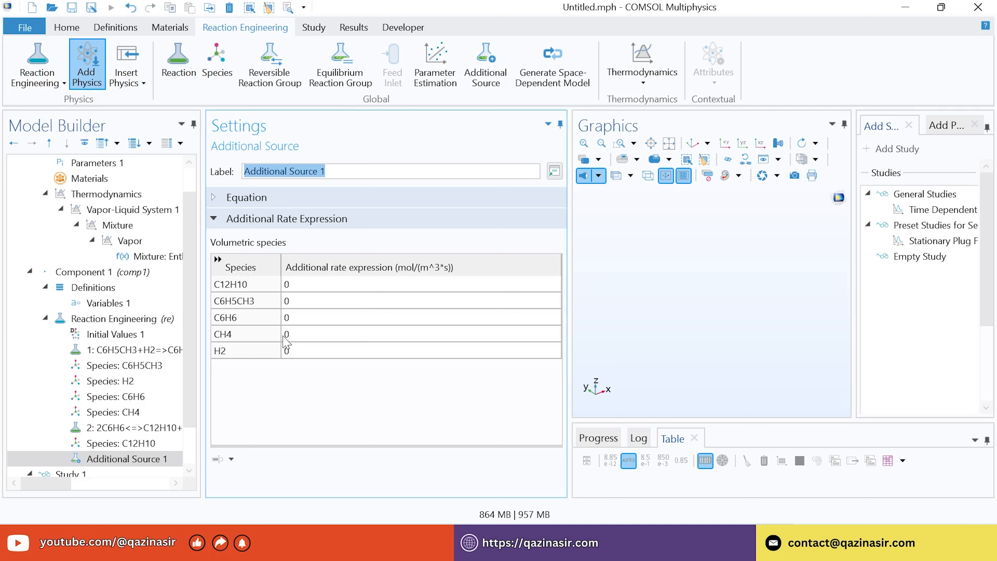
left_click(301, 355)
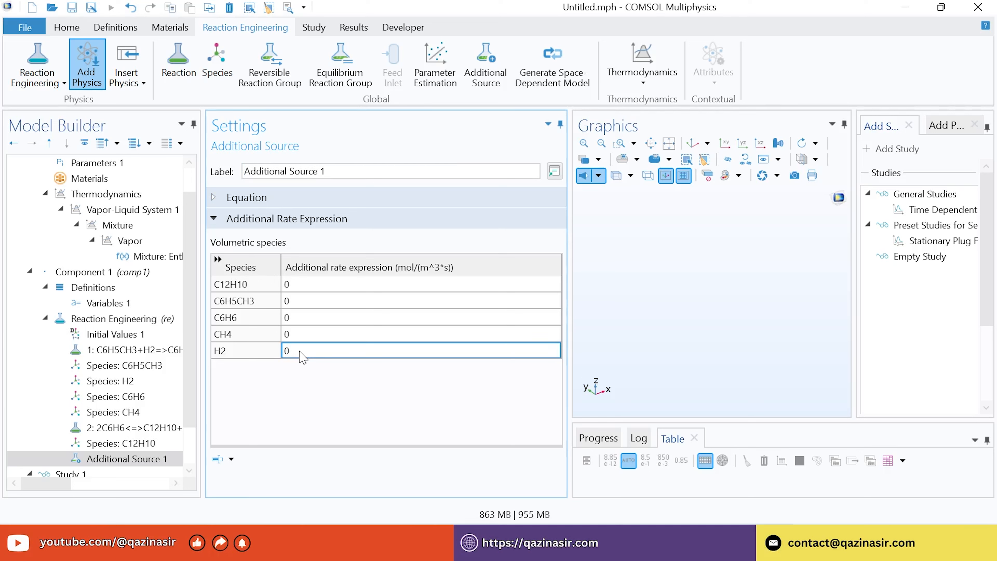
left_click(303, 355)
type("f")
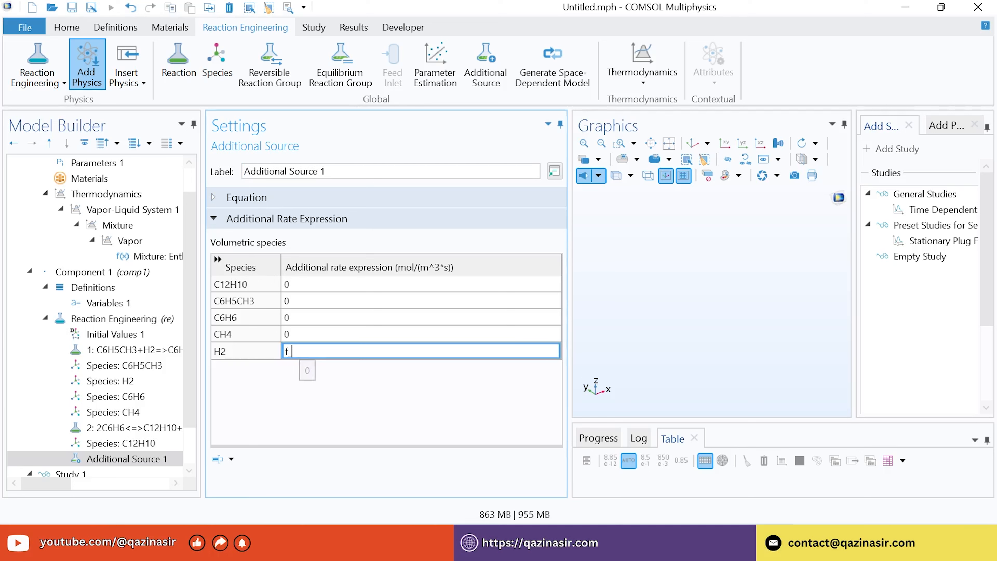
type("_H2")
key("Return")
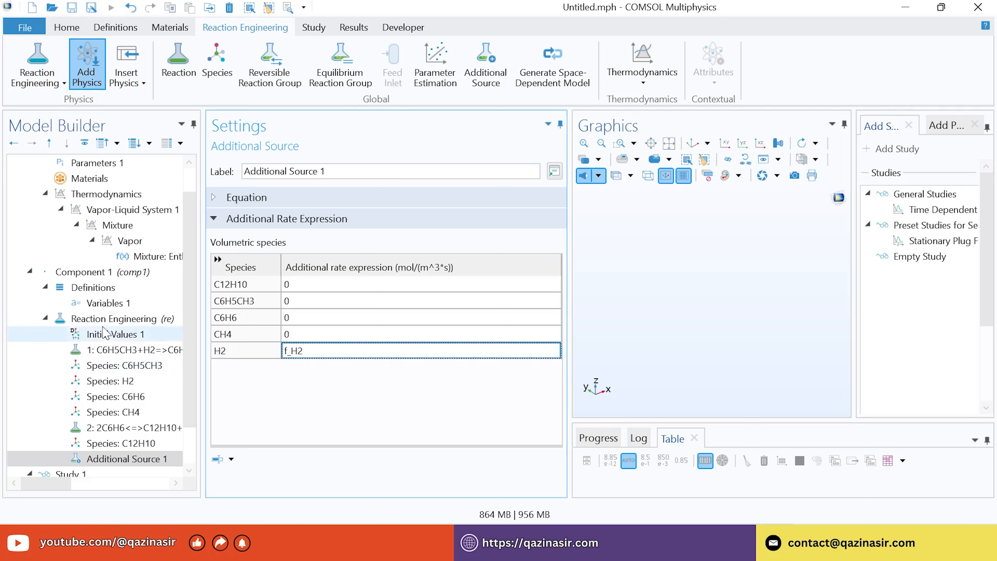
Set the inlet temperature in Initial Values 1 to T_inlet
left_click(99, 339)
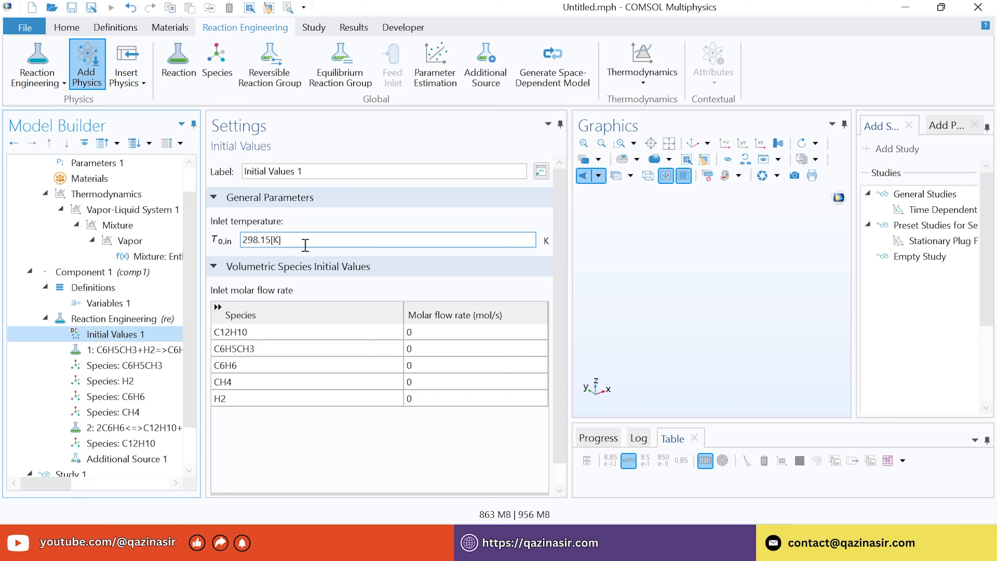
double_click(296, 239)
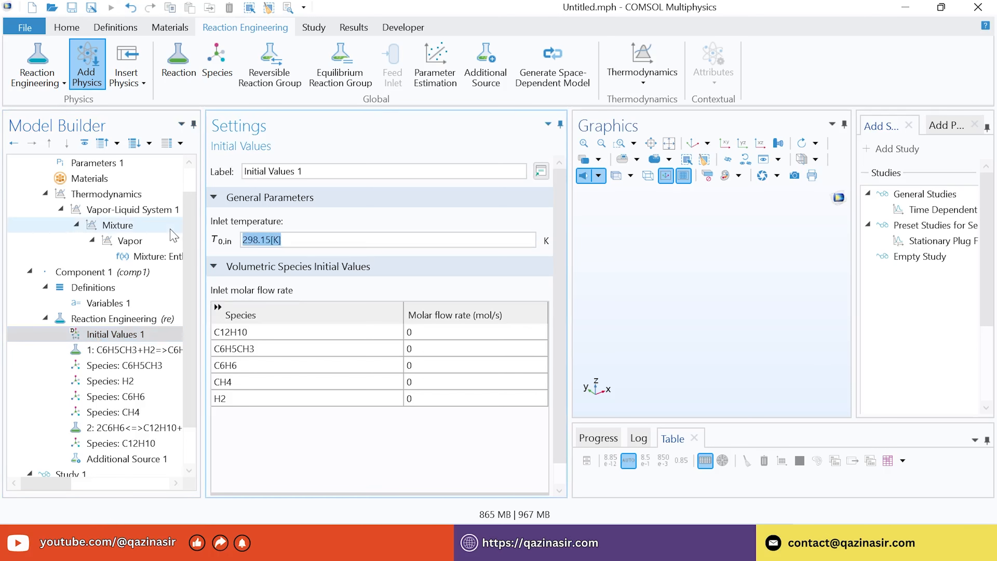
type("T")
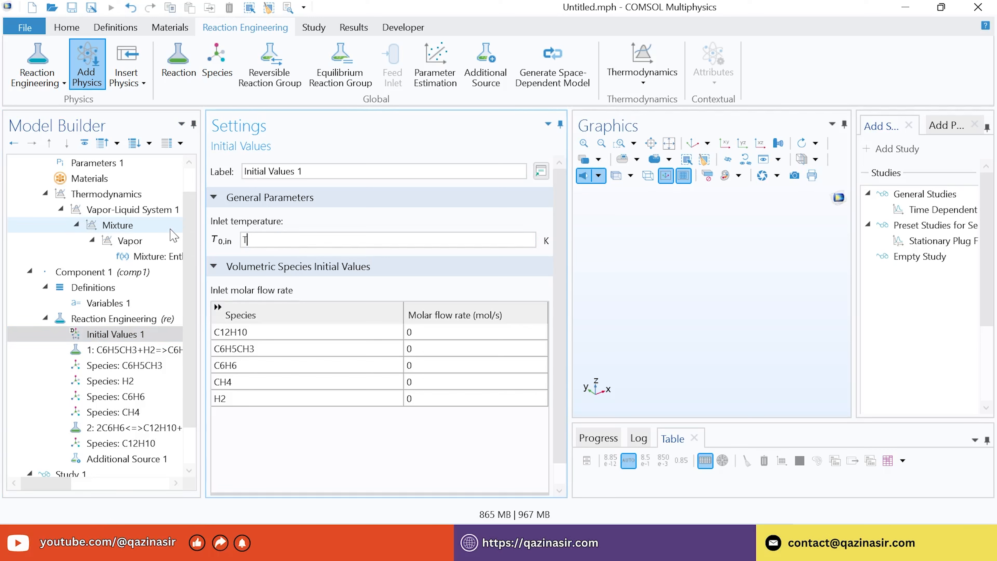
type("_inlet")
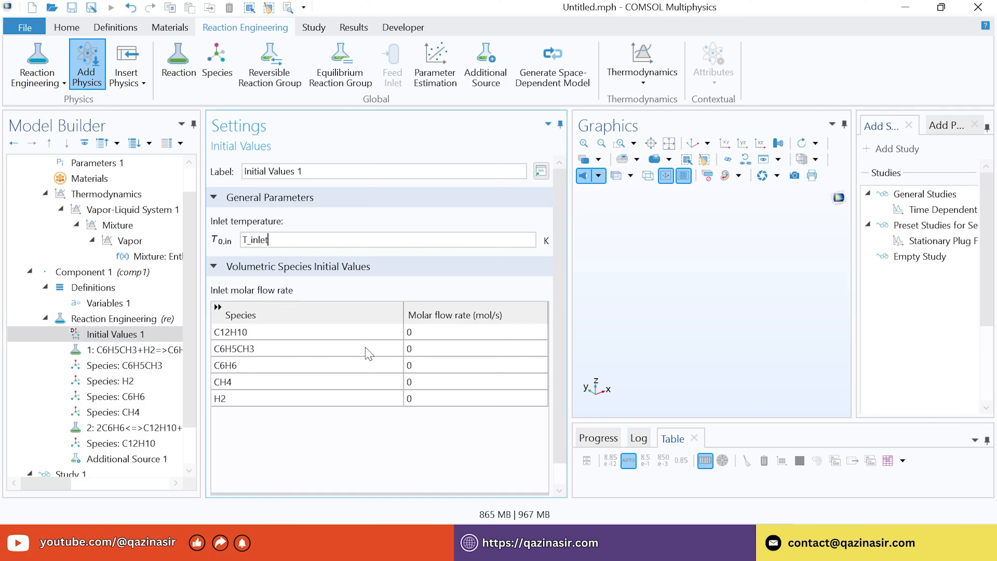
Enter inlet molar flow rates of 10 mol/s for C6H5CH3 and H2
left_click(429, 335)
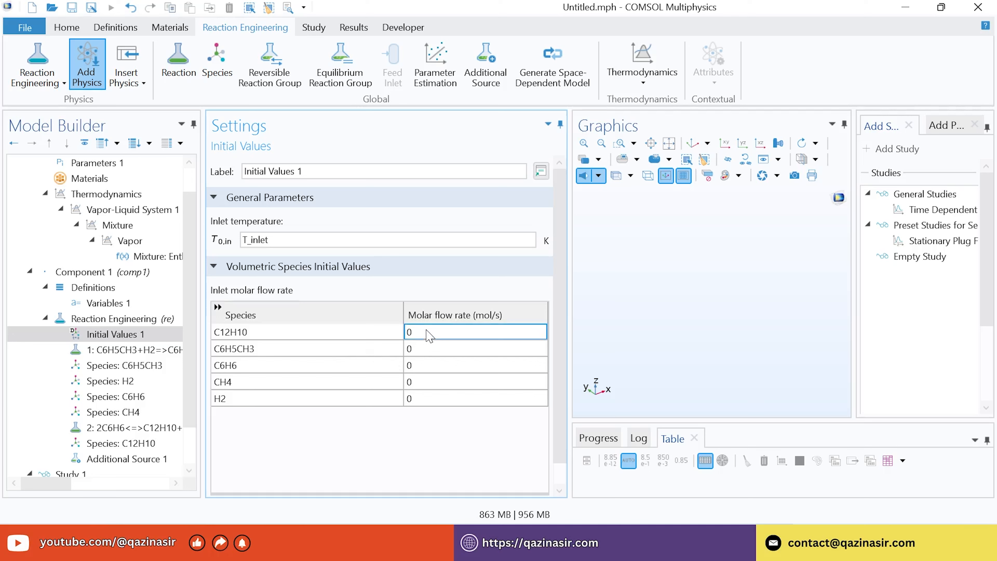
left_click(430, 352)
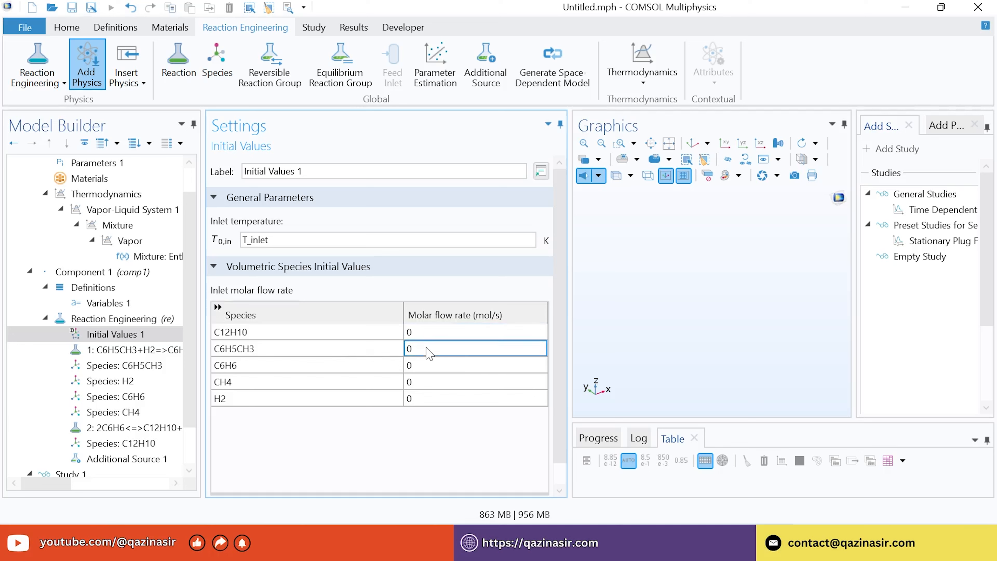
type("10")
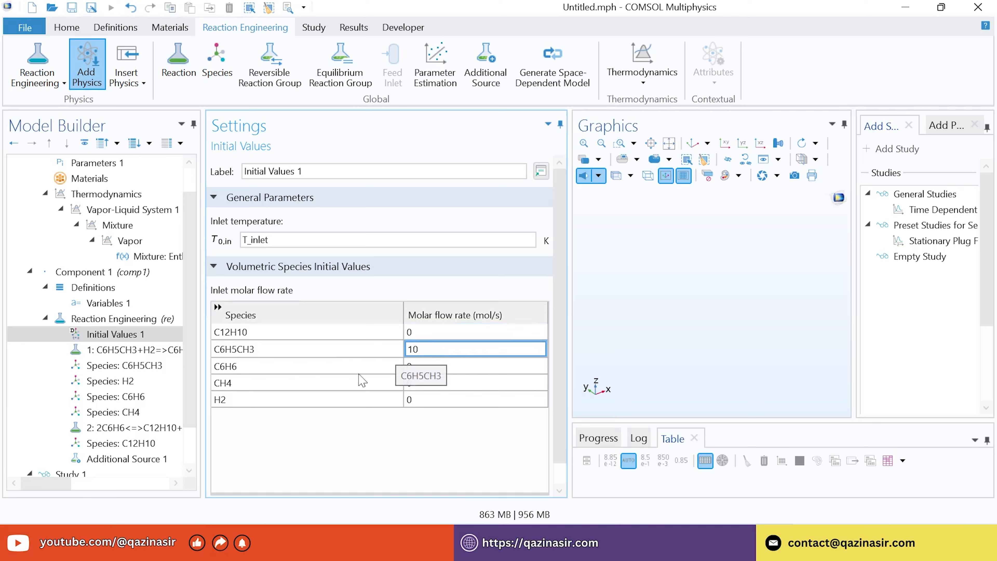
left_click(436, 401)
type("10")
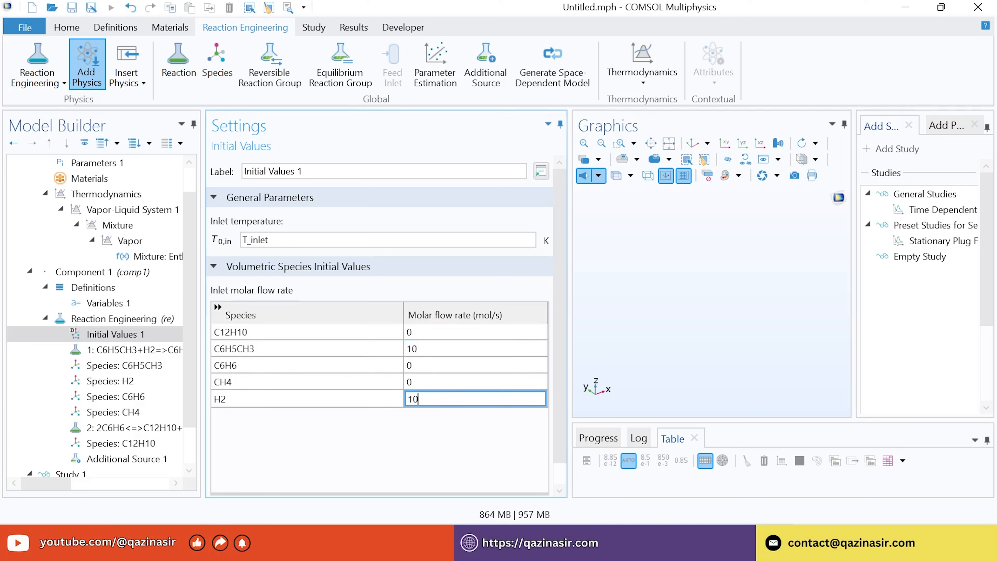
key("Return")
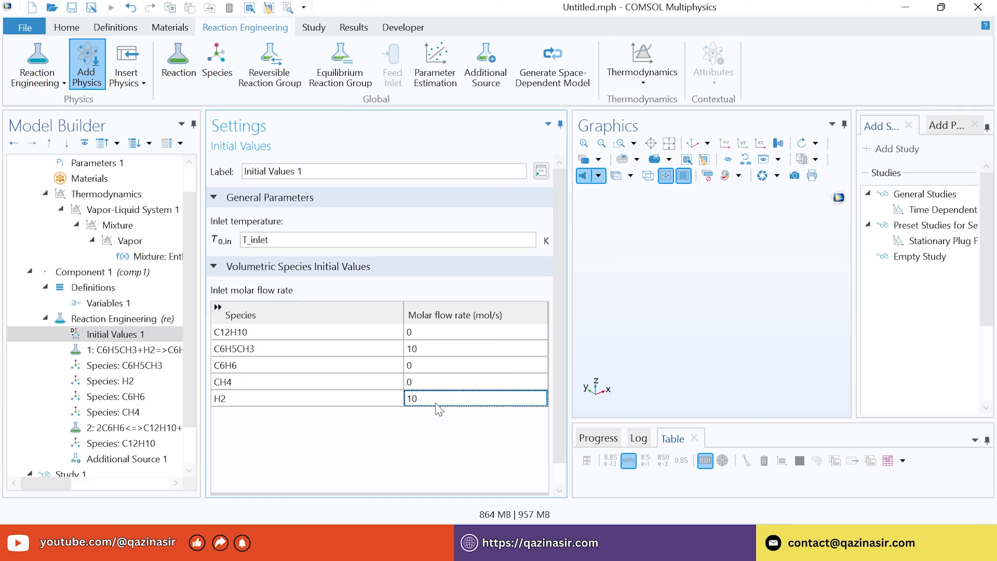
Enable Thermodynamics in the Reaction Engineering mixture properties
left_click(107, 320)
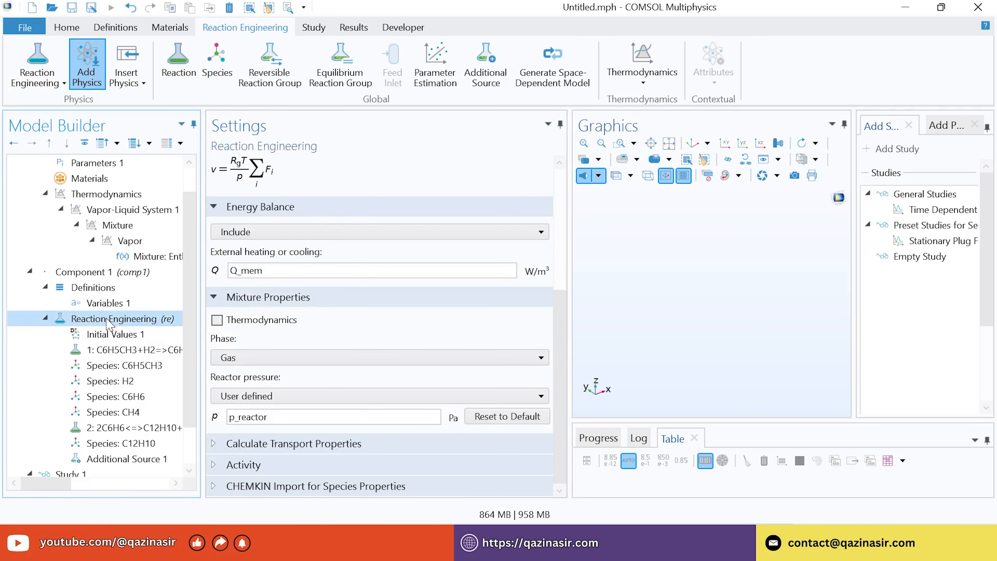
left_click(217, 320)
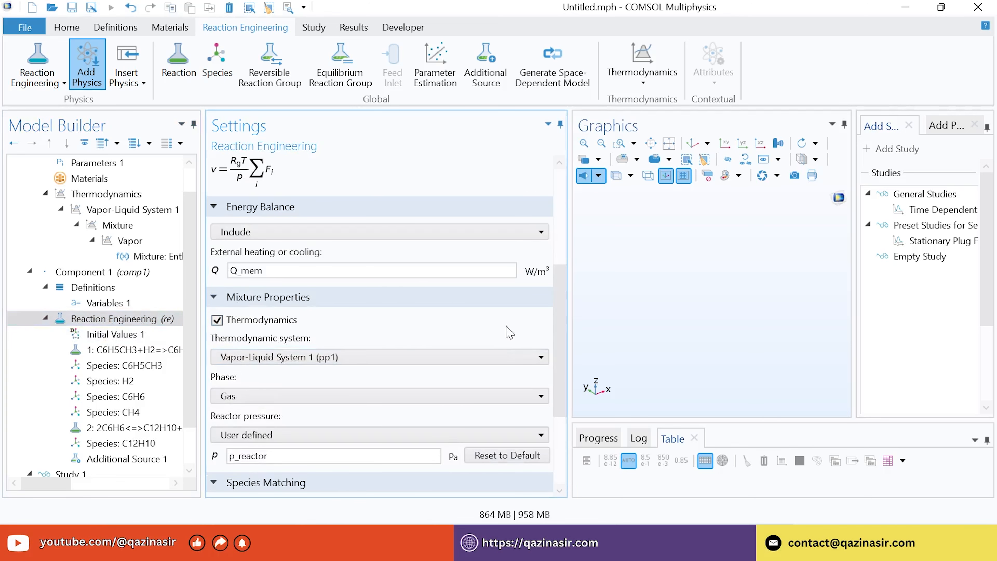
left_click_drag(563, 291, 562, 381)
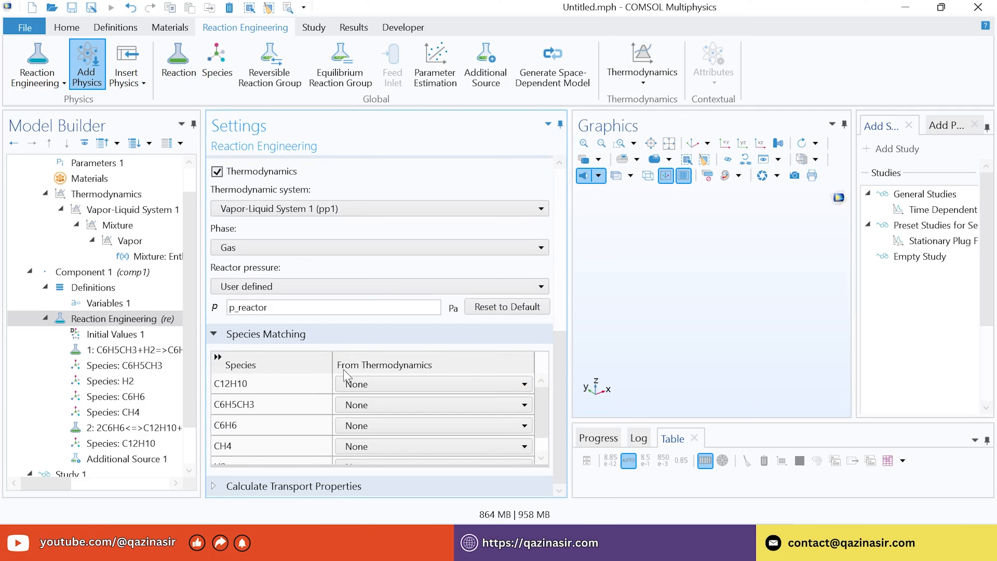
Match C12H10, C6H5CH3 (as C7H8), C6H6, CH4 and H2 to their thermodynamic species
left_click(379, 384)
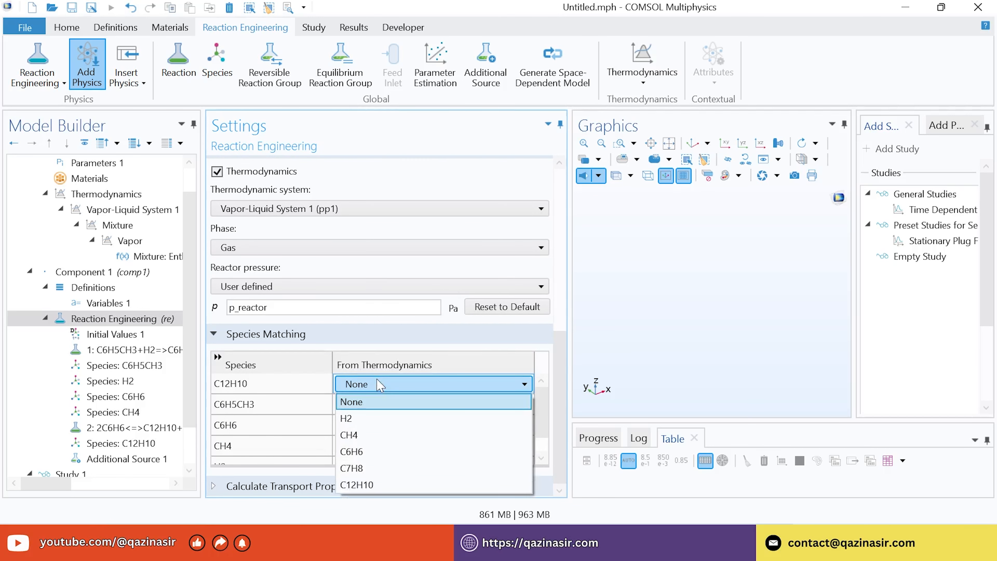
left_click(379, 485)
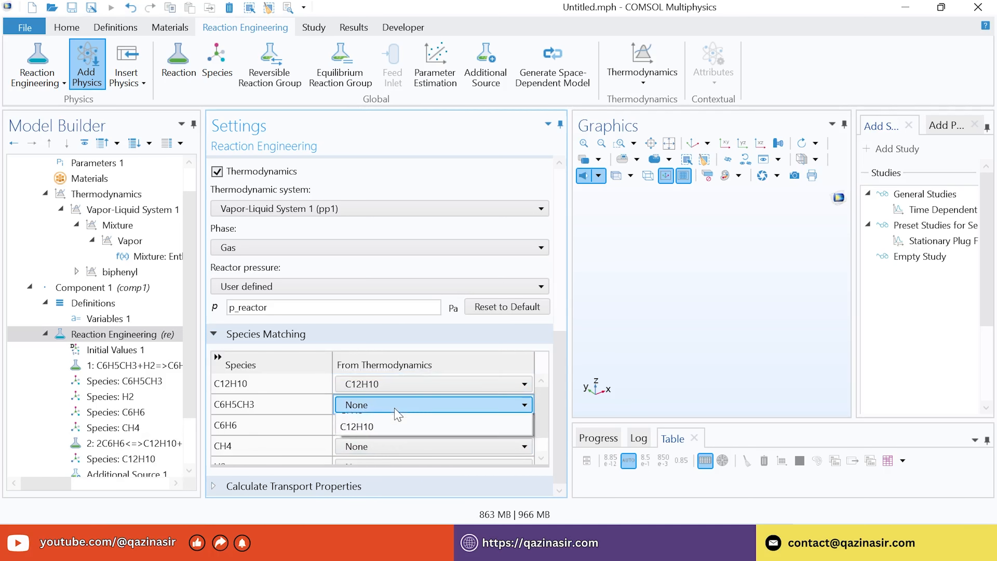
left_click(398, 414)
left_click(373, 487)
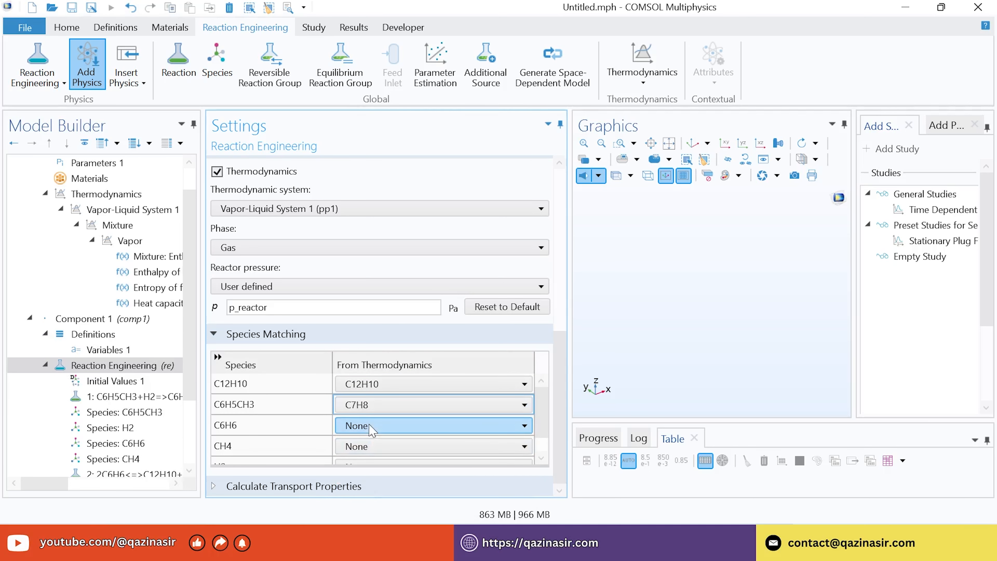
left_click(371, 432)
left_click(366, 491)
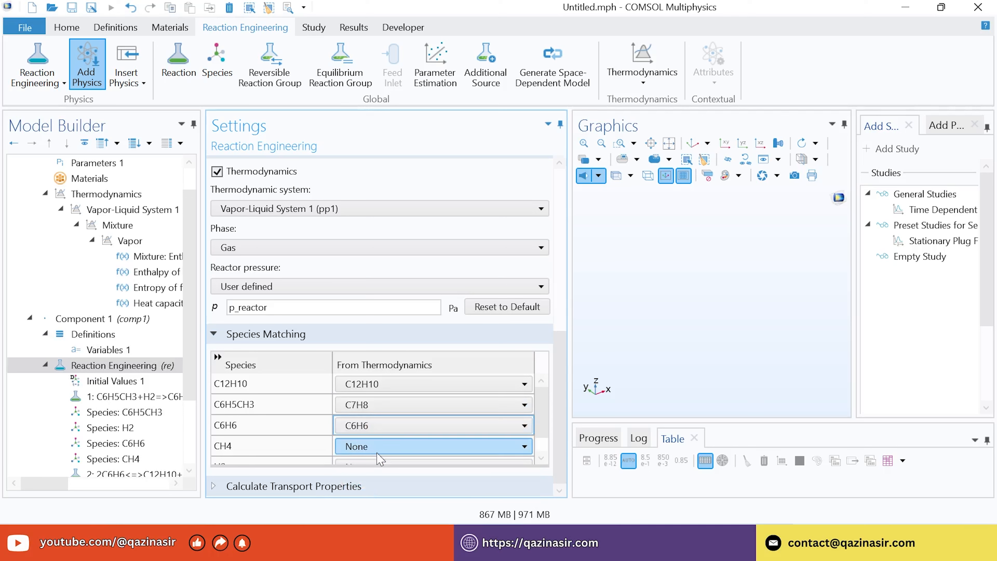
left_click(371, 446)
left_click(366, 497)
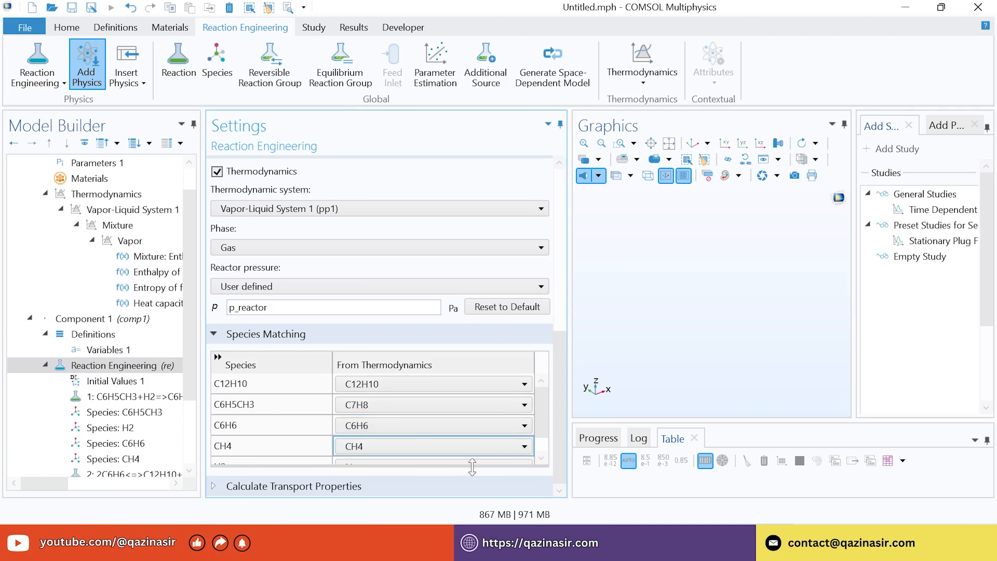
scroll(547, 405, "down", 1)
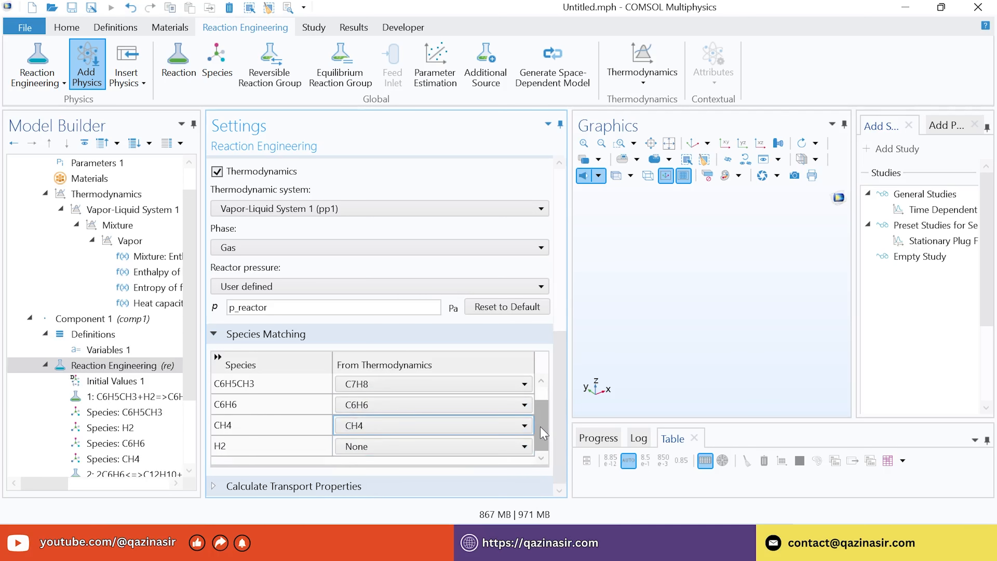
left_click(391, 451)
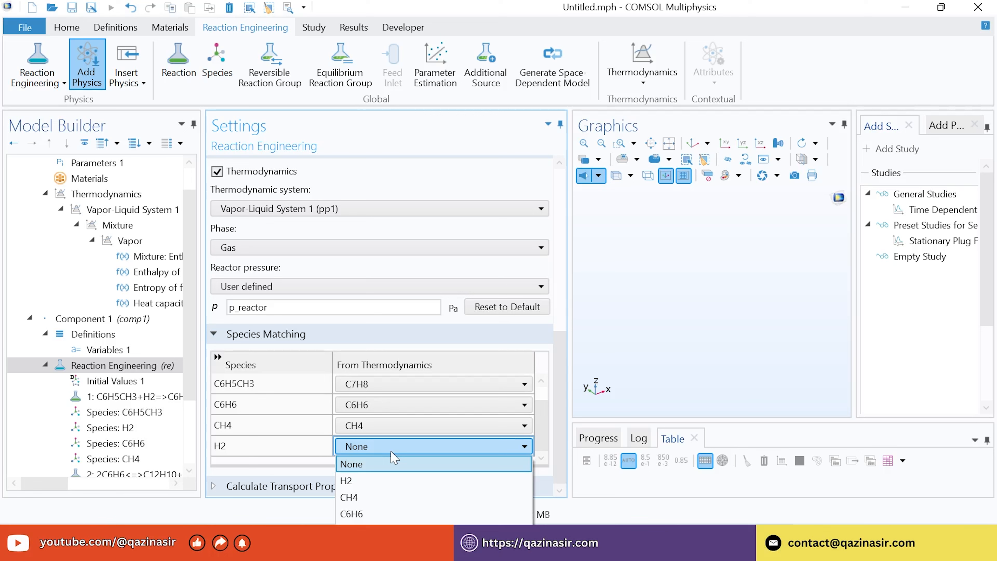
left_click(369, 480)
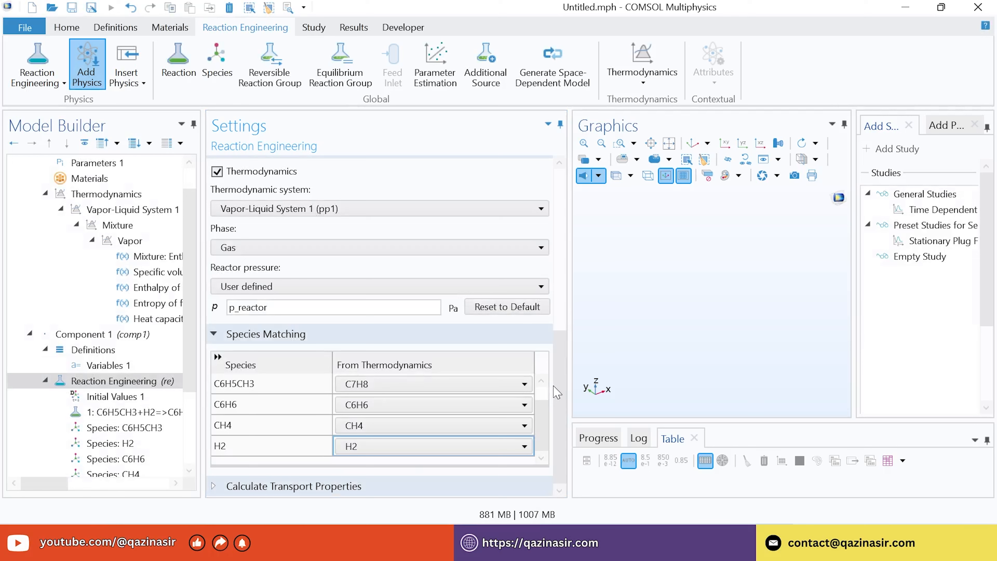
scroll(192, 381, "down", 3)
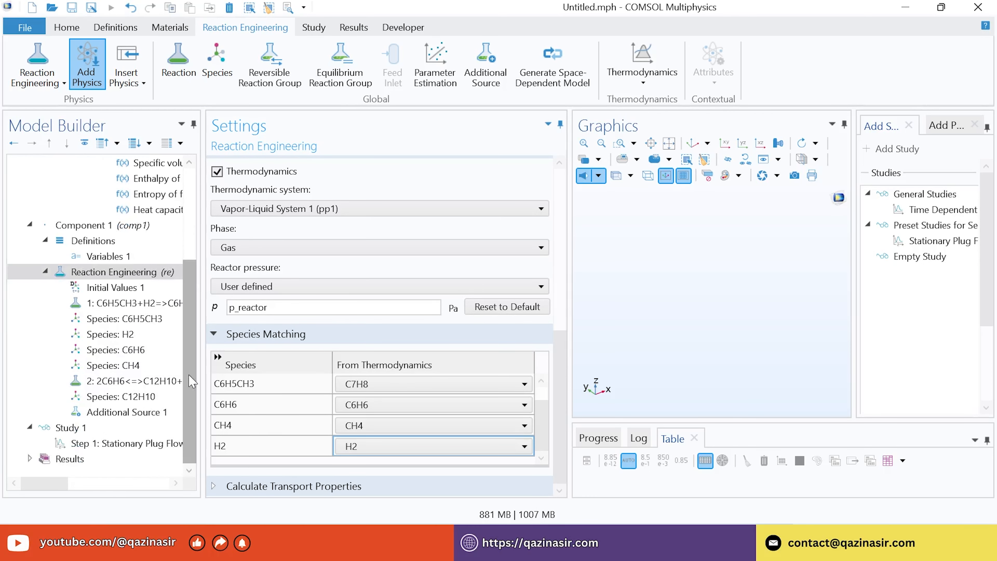
Change the Study 1 label to 'Tubular Reactor'
left_click(74, 429)
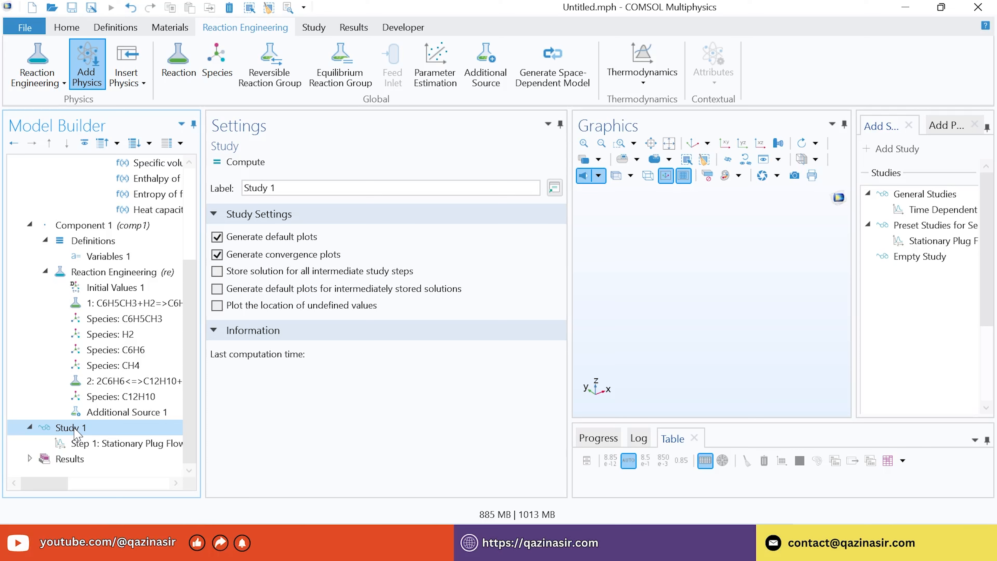
right_click(77, 432)
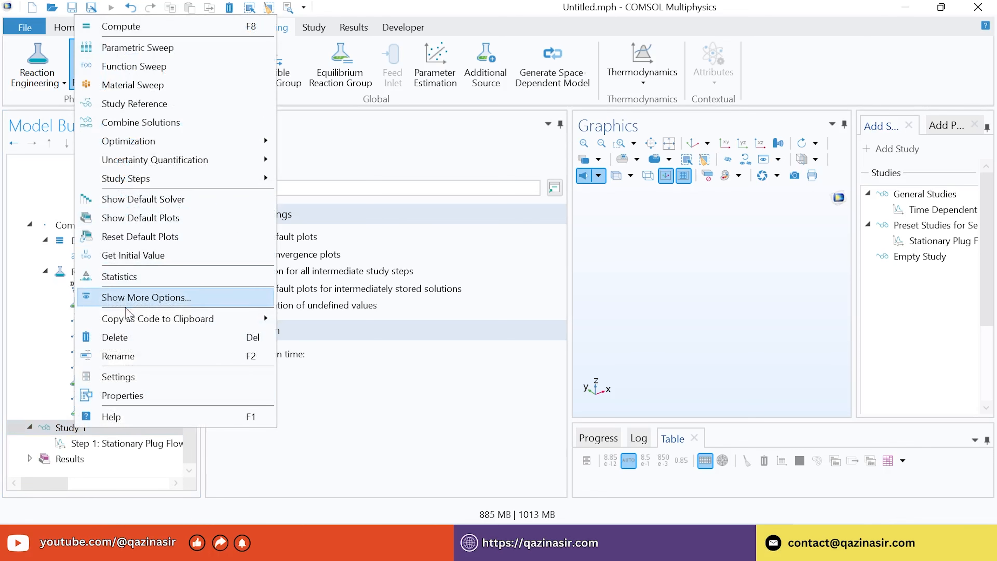
left_click(122, 362)
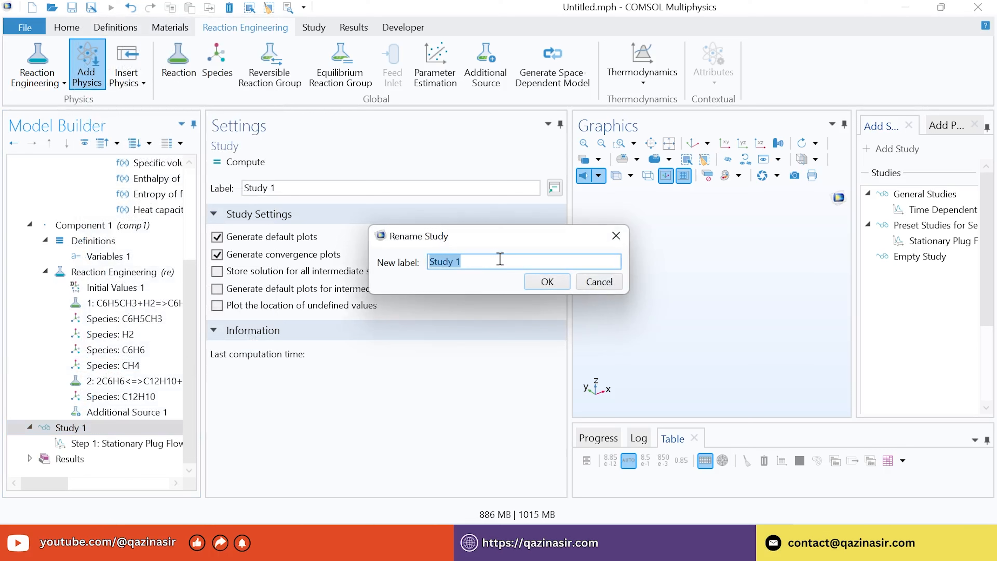
type("Tubular Reactor")
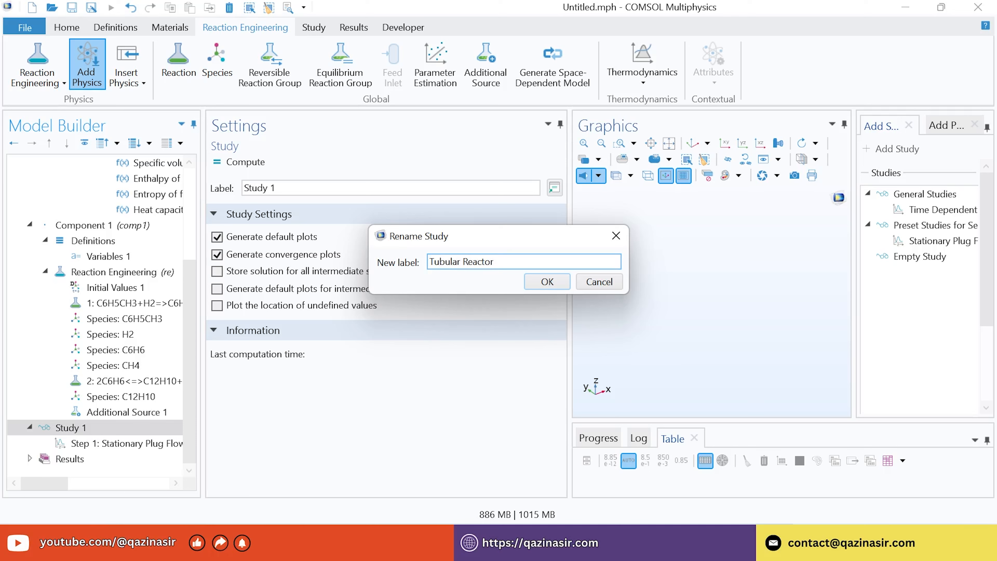
left_click(531, 281)
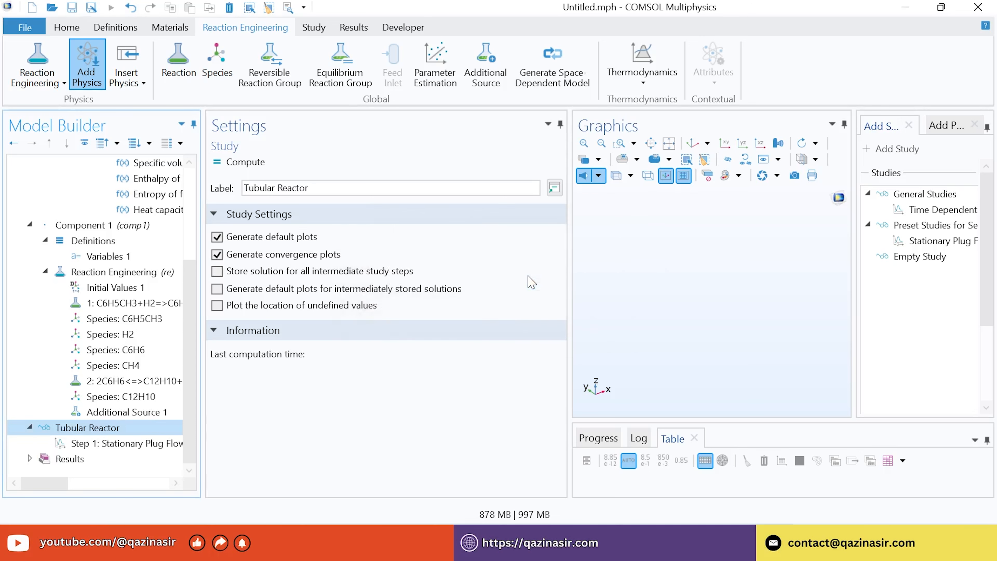
In Step 1: Stationary Plug Flow, enable model configuration changes and disable Additional Source 1
left_click(138, 448)
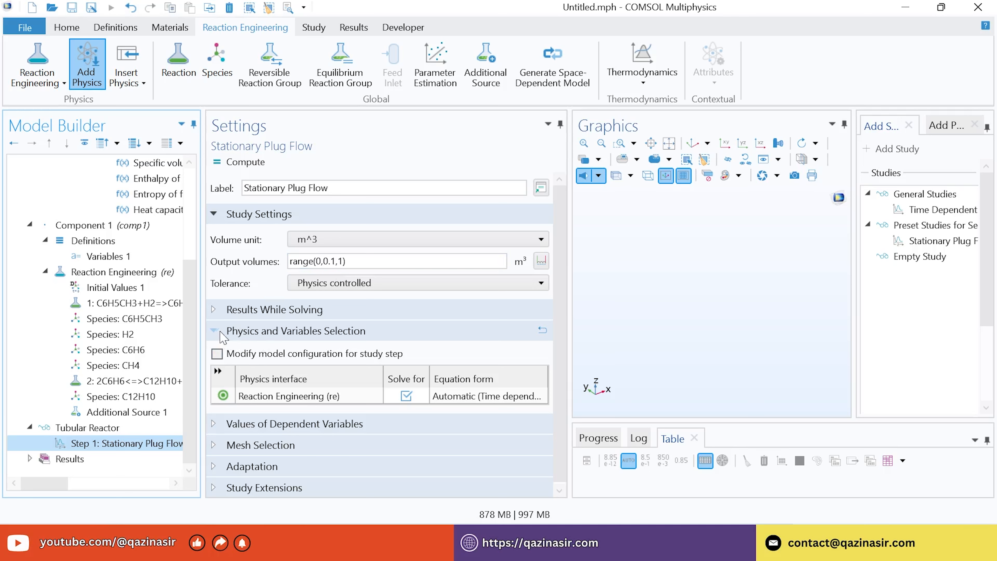
left_click(217, 354)
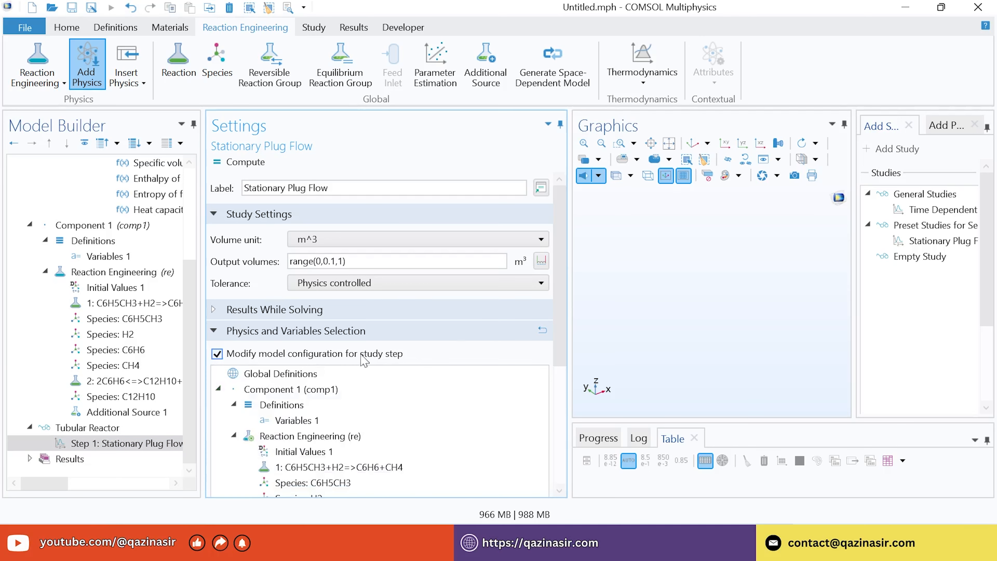
scroll(530, 353, "down", 5)
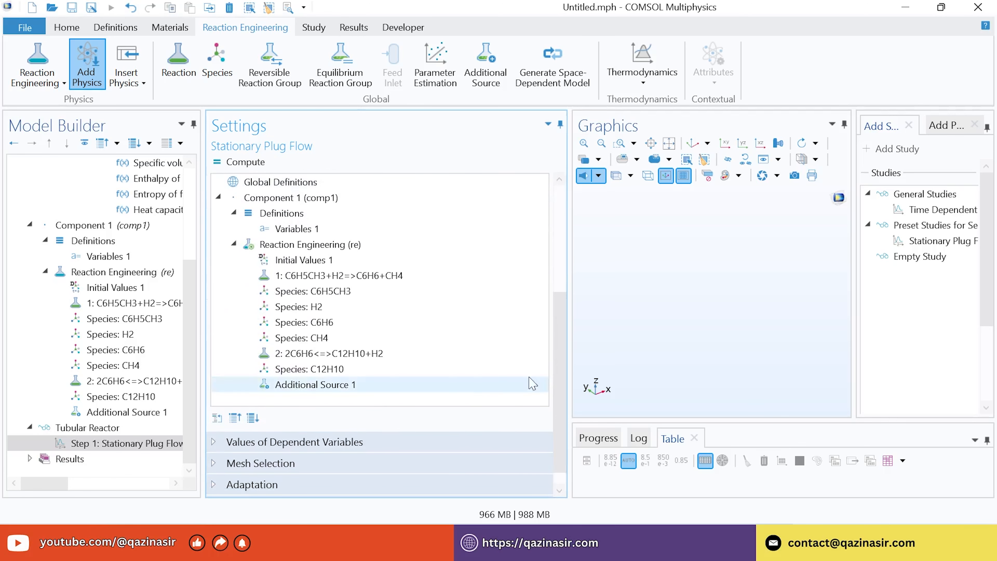
left_click(313, 390)
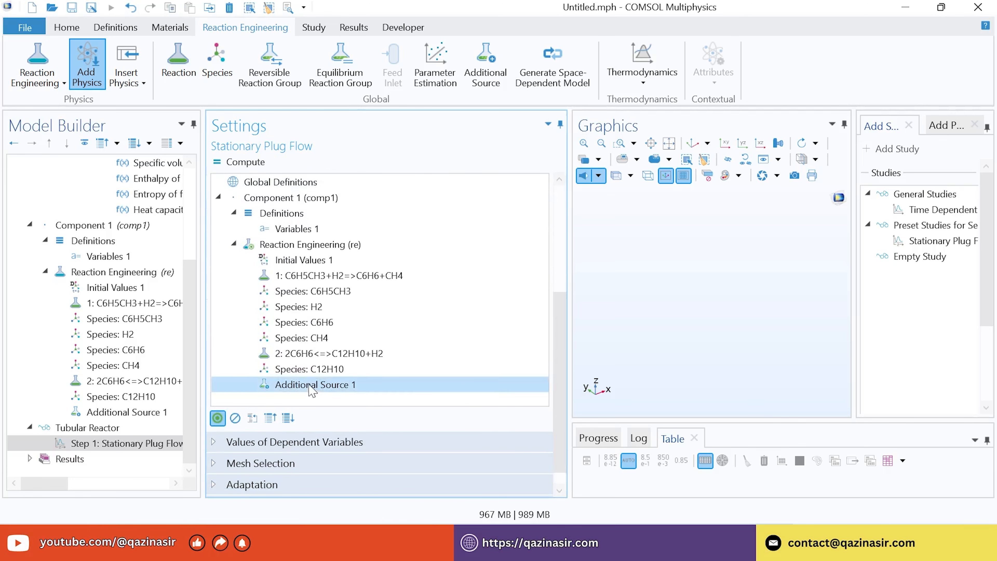
left_click(235, 419)
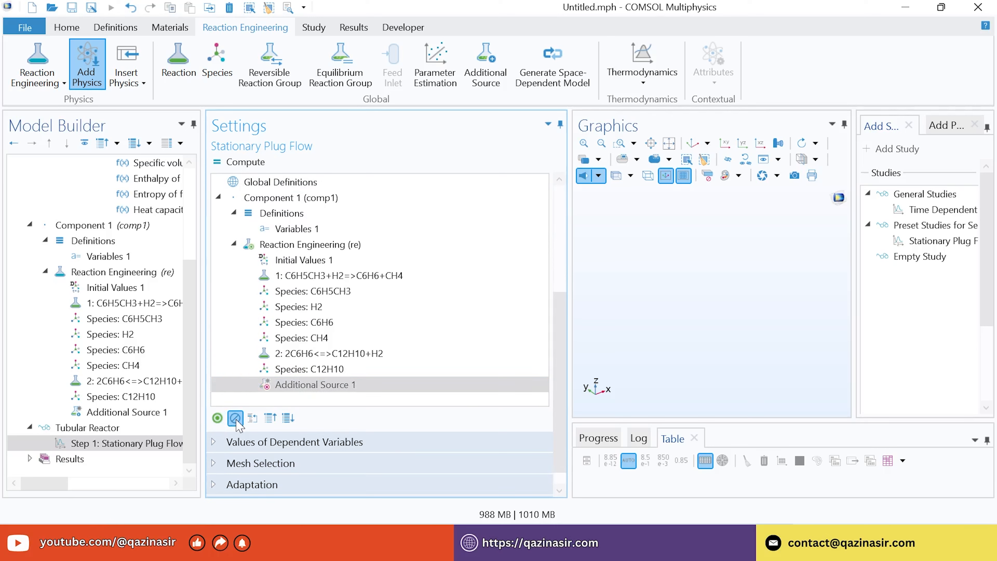
left_click(288, 383)
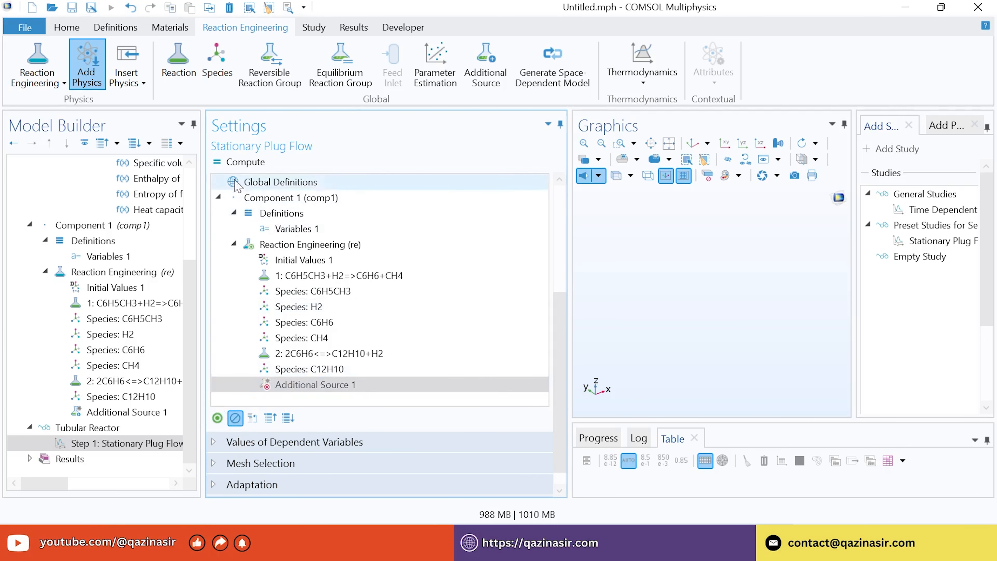
Compute the Tubular Reactor study and enlarge the Graphics area to view the Molar Flow Rate plot
left_click(255, 165)
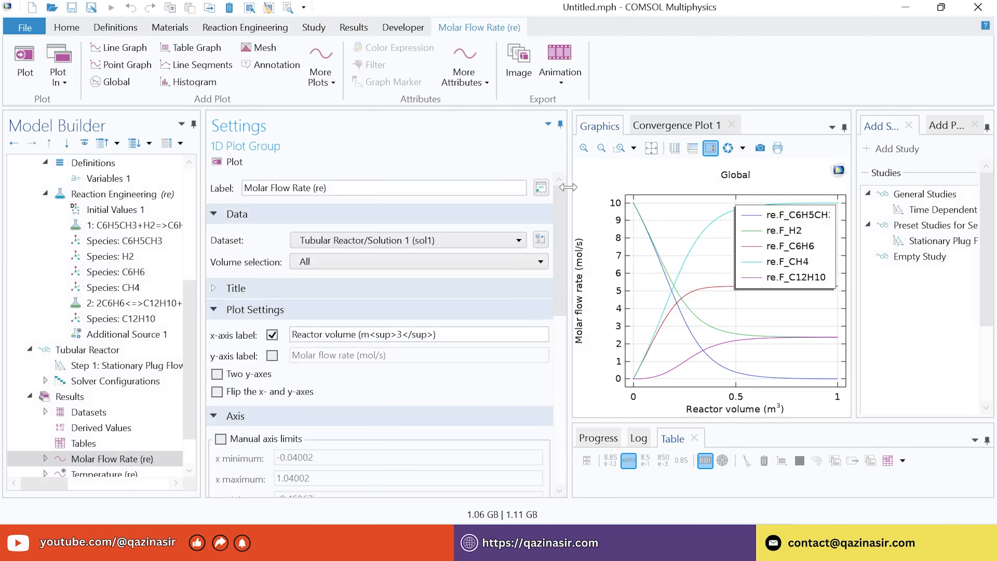
left_click_drag(569, 188, 363, 238)
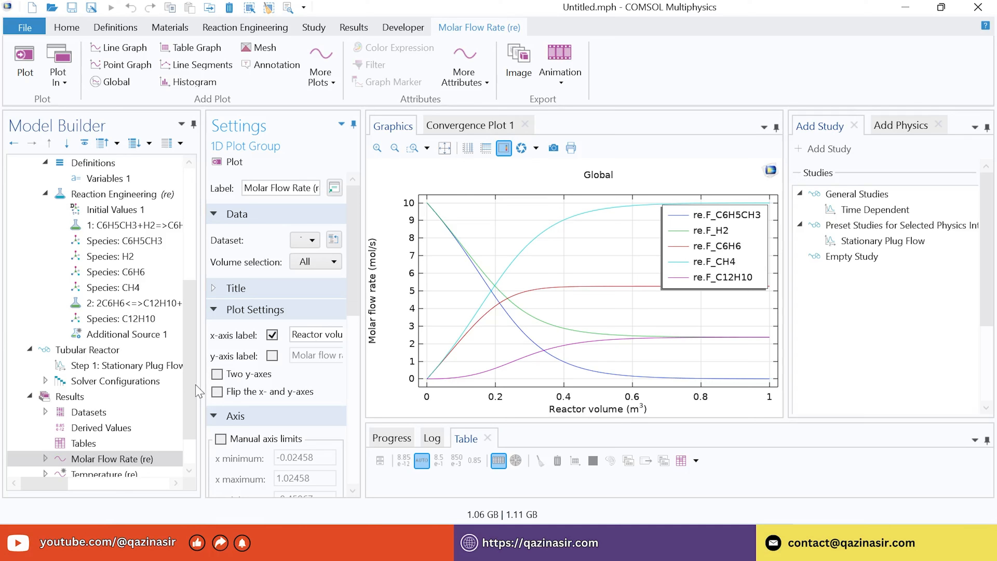
Relabel the Molar Flow Rate plot group 'Concentration and Temperature Profile, tubular reactor'
scroll(194, 369, "down", 1)
right_click(102, 412)
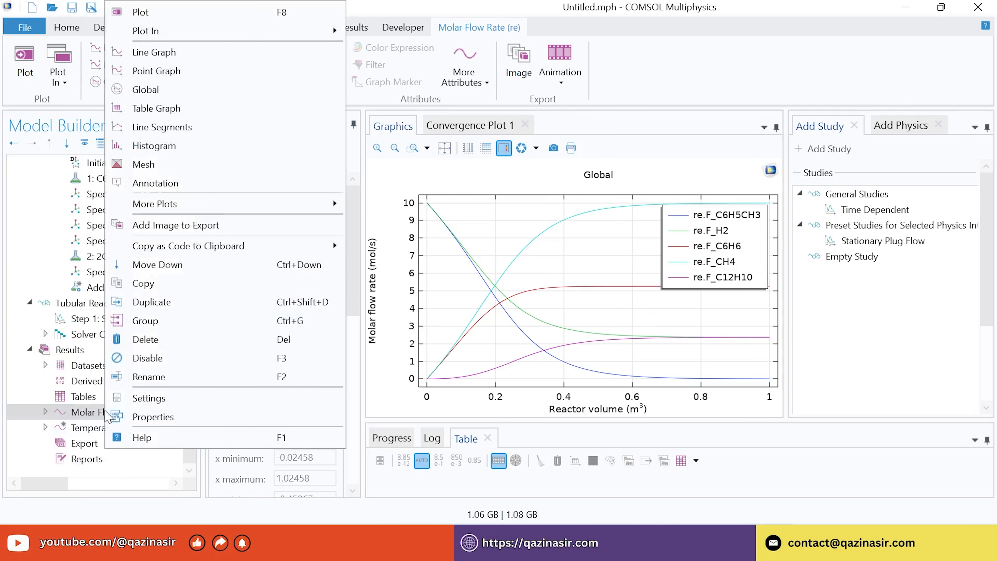
left_click(157, 377)
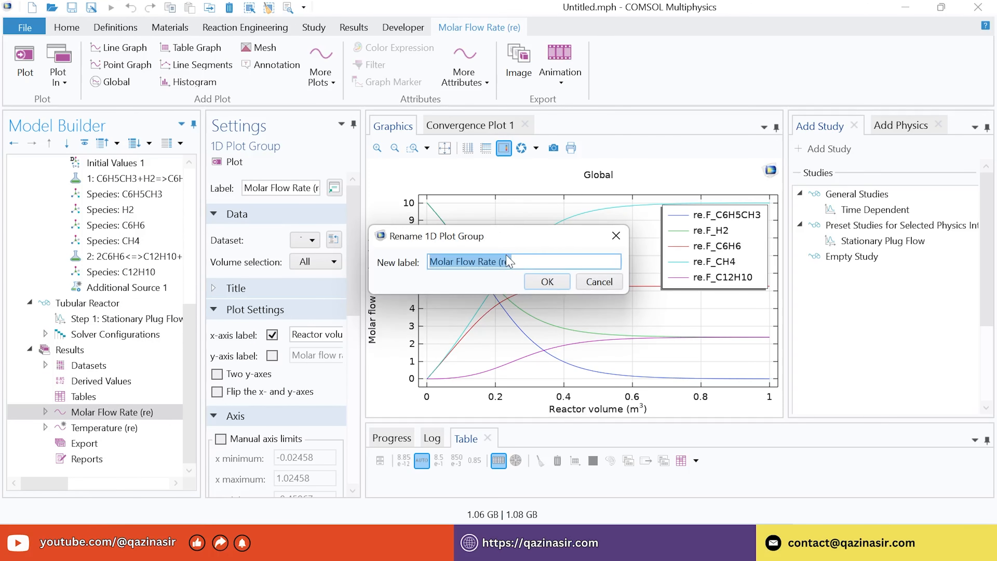
key("Caps_Lock")
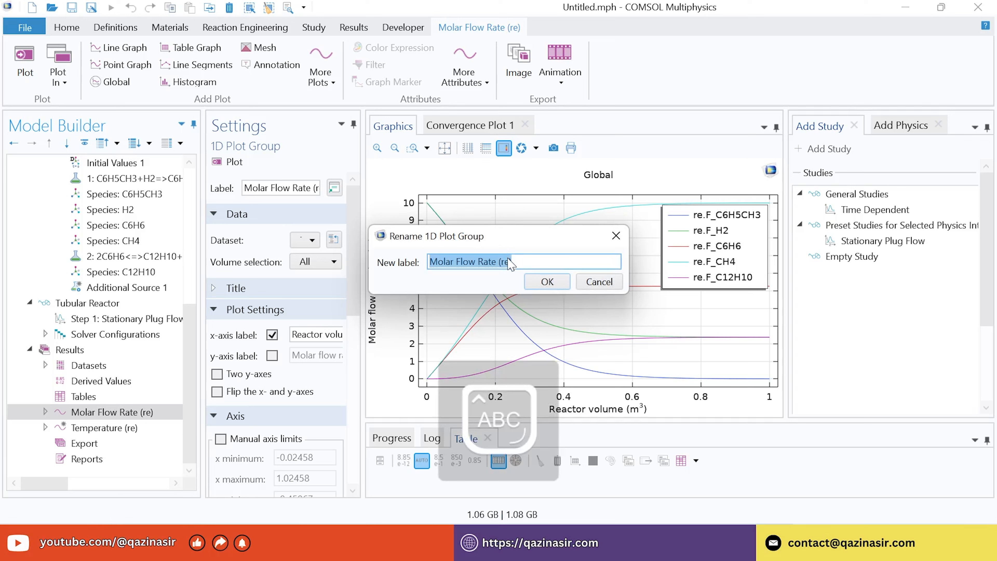
key("Caps_Lock")
type("Concen")
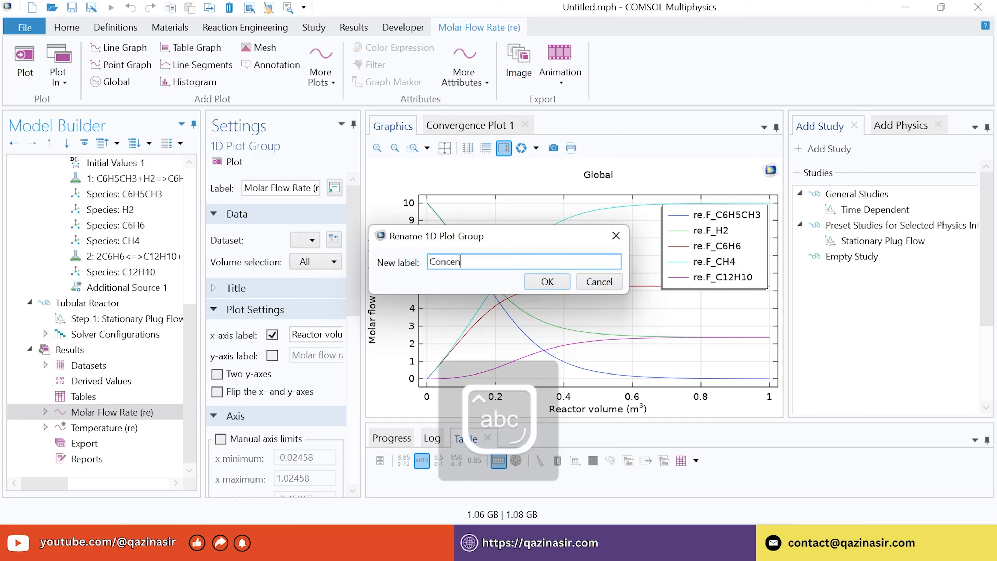
type("tration ")
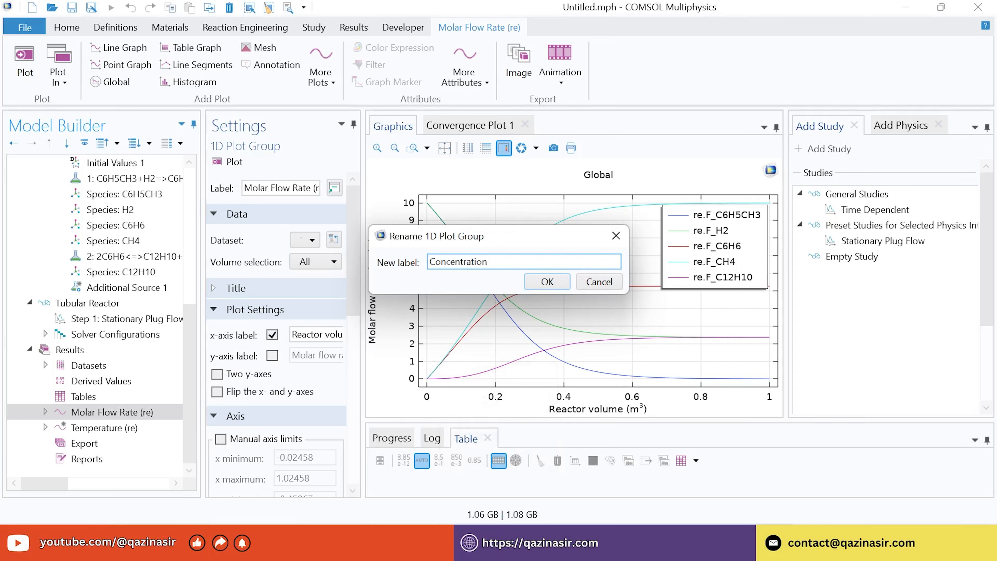
type("and Temperature Profile, tubular")
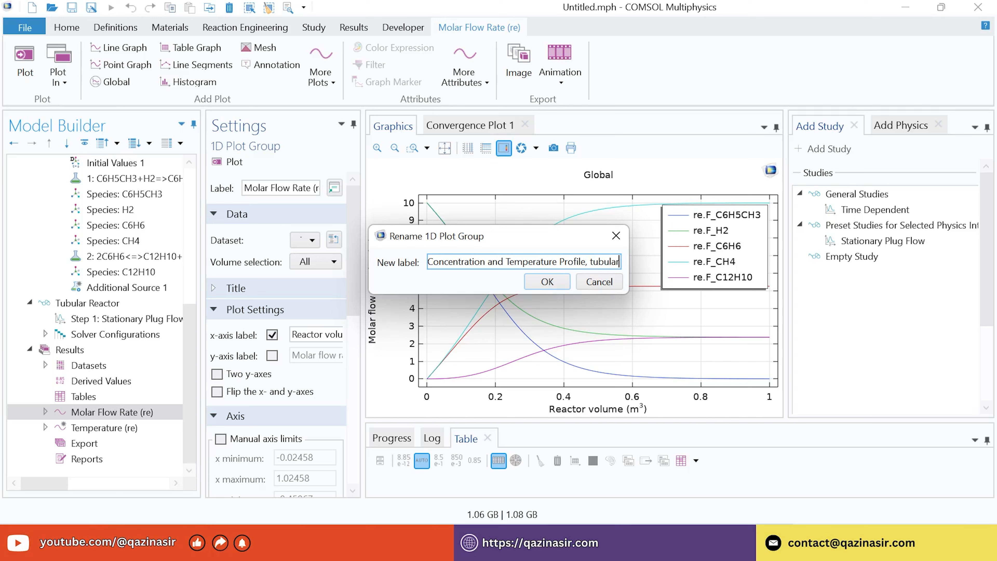
type(" reacgtor")
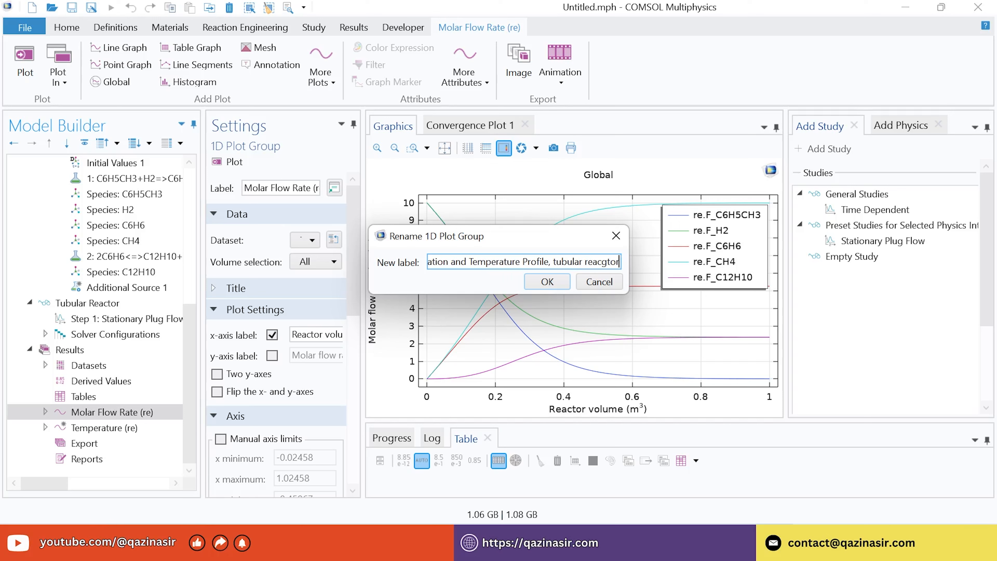
key("BackSpace")
key("BackSpace")
key("BackSpace")
key("BackSpace")
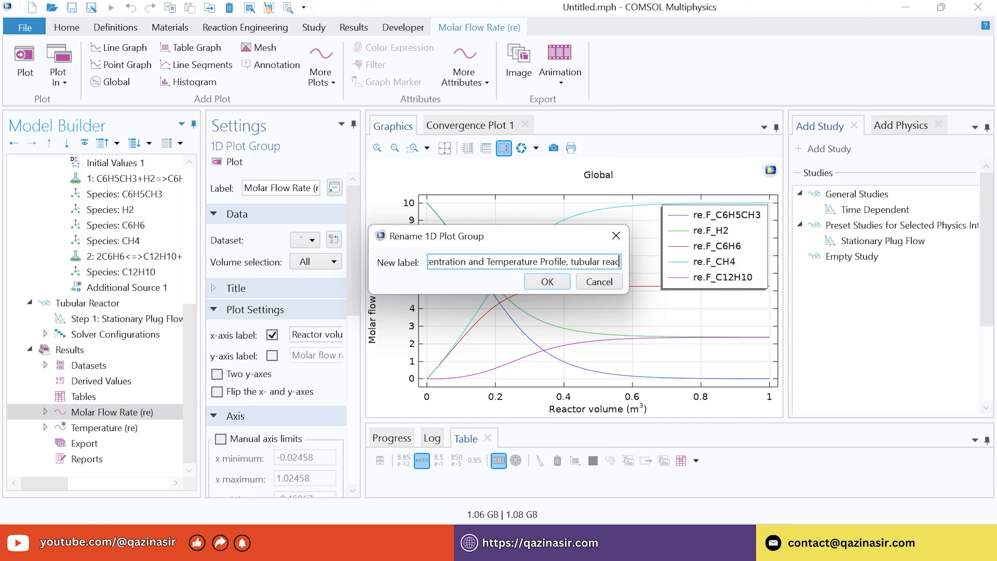
type("tor")
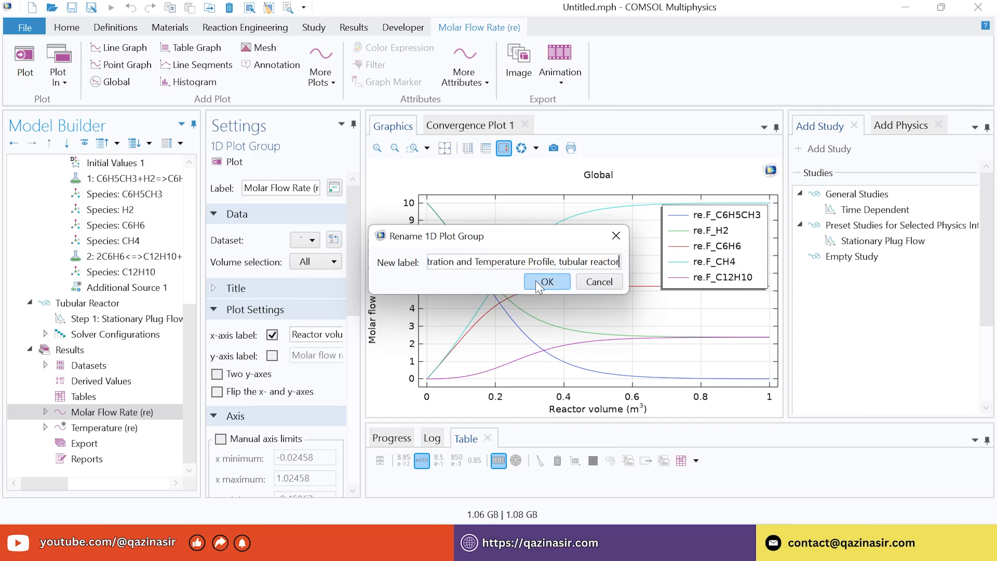
left_click(545, 282)
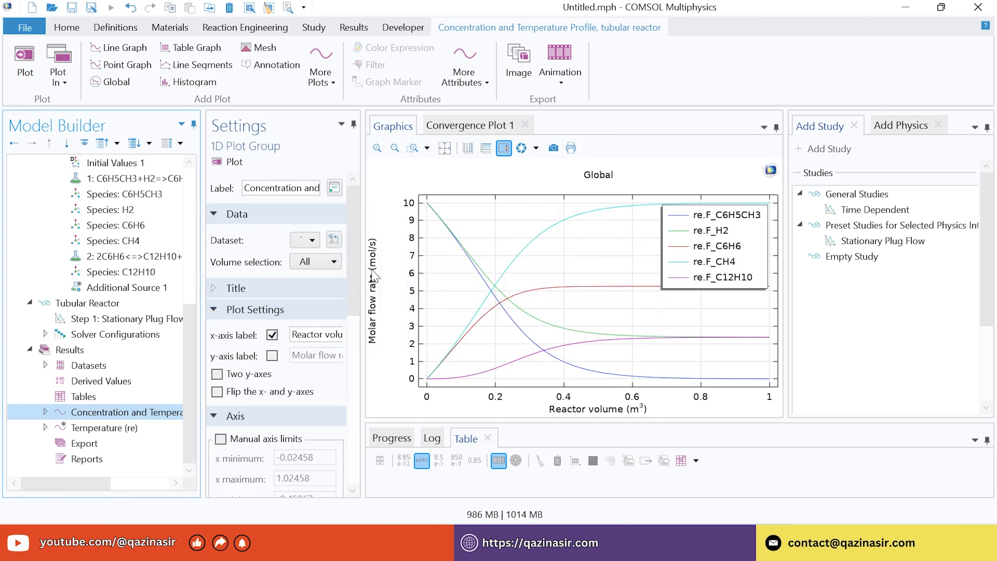
Widen the Settings panel and set the y-axis label to 'Concentration (mol/m<sup>3</sup>)'
left_click_drag(363, 268, 552, 256)
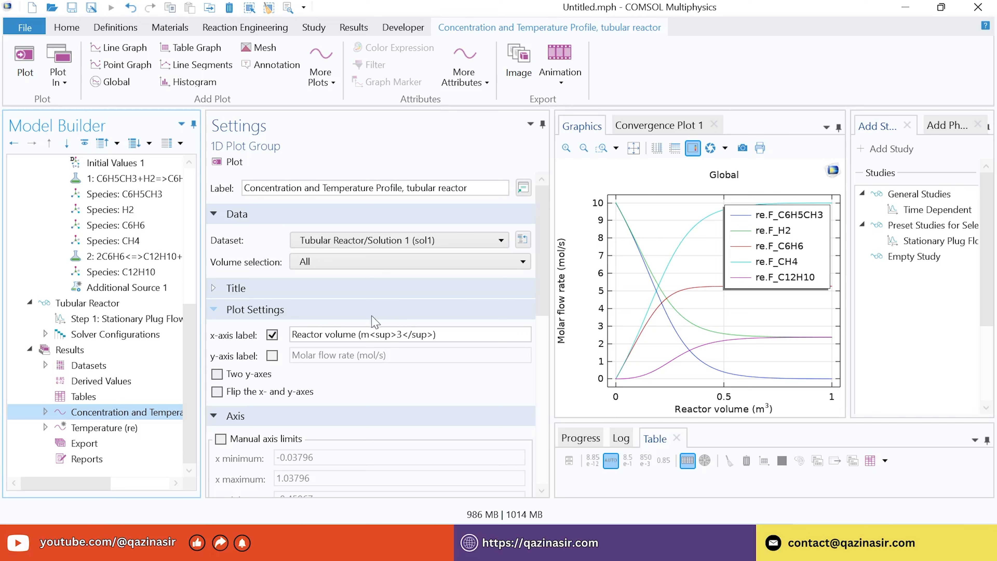
left_click(272, 356)
key("Tab")
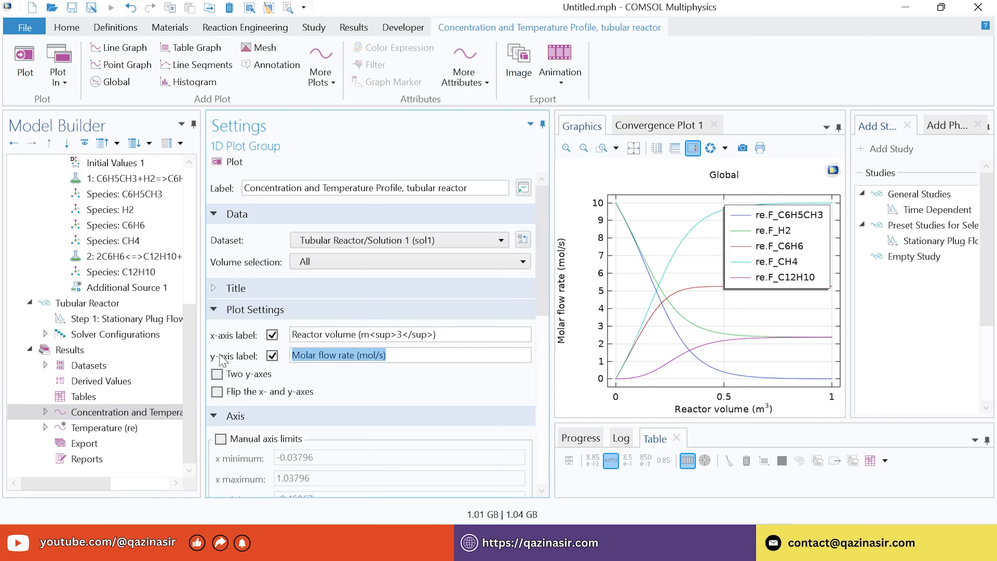
type("Concentrati")
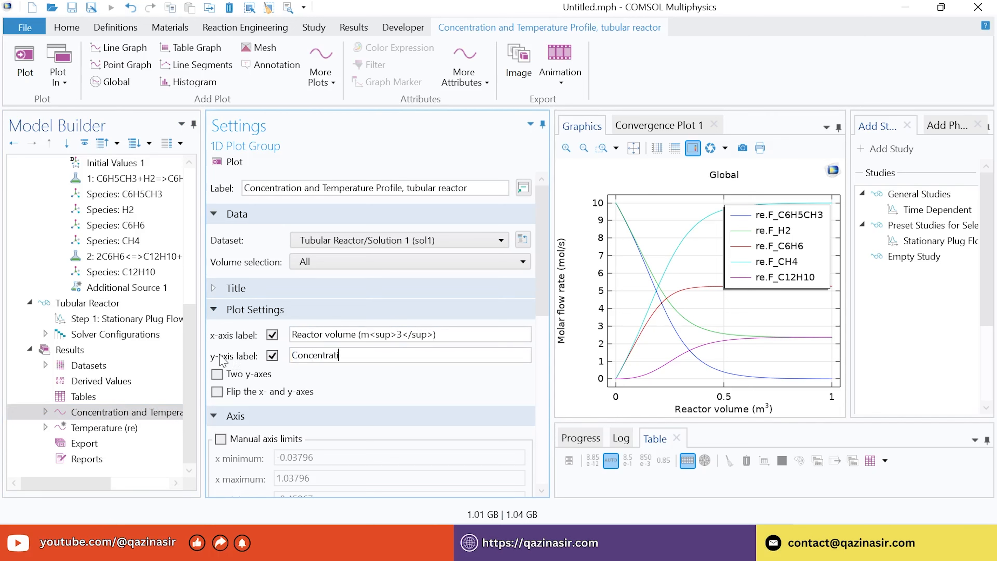
type("on (mol/m<sup>3</sup>")
left_click(409, 383)
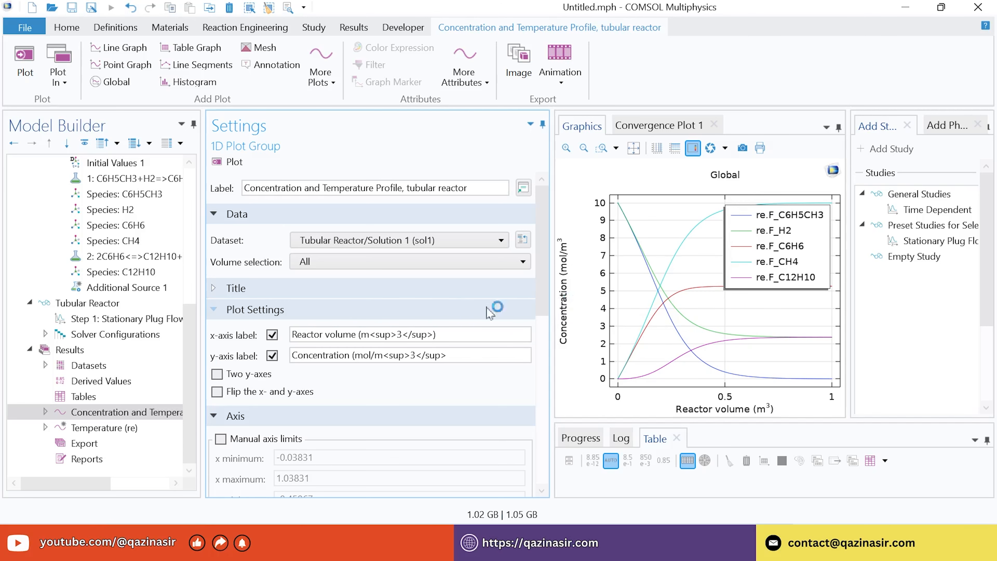
Enable two y-axes and move the legend to the upper left
left_click(218, 374)
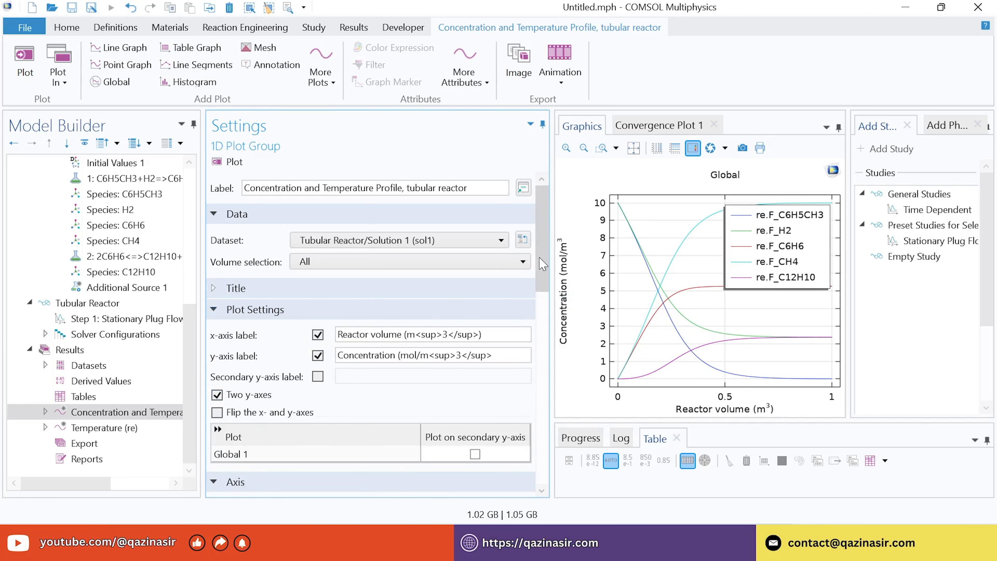
scroll(528, 334, "down", 10)
scroll(528, 371, "down", 8)
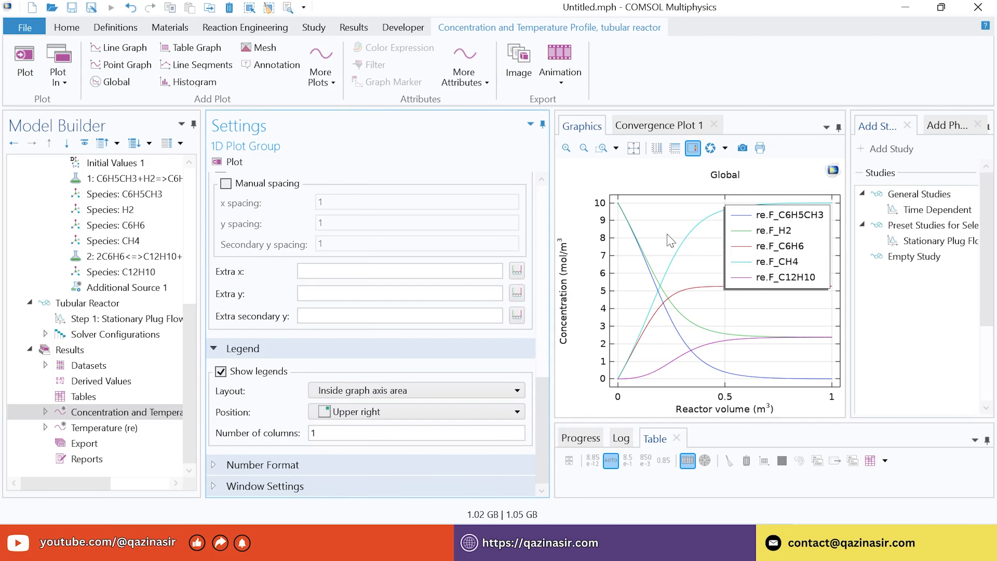
left_click(384, 413)
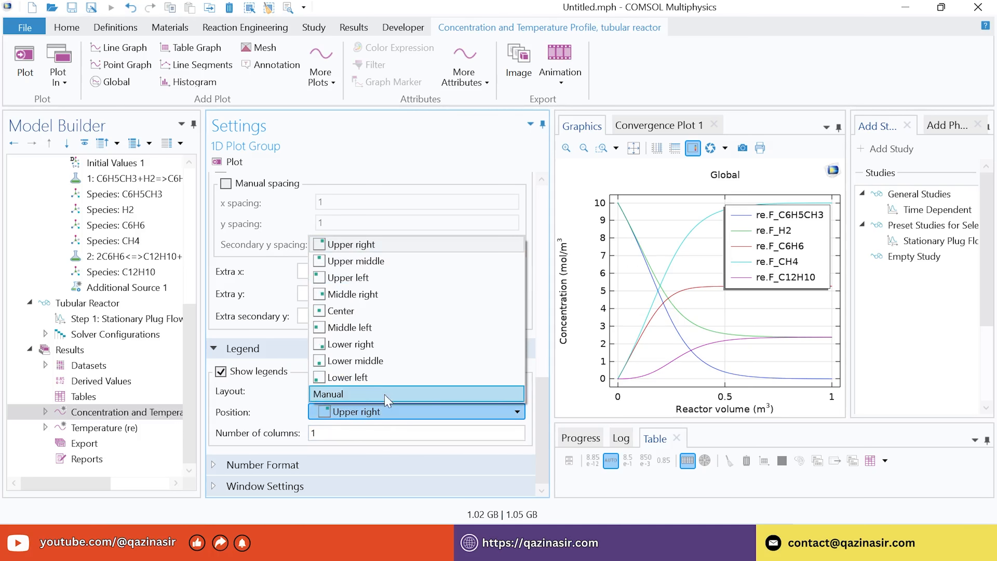
left_click(383, 276)
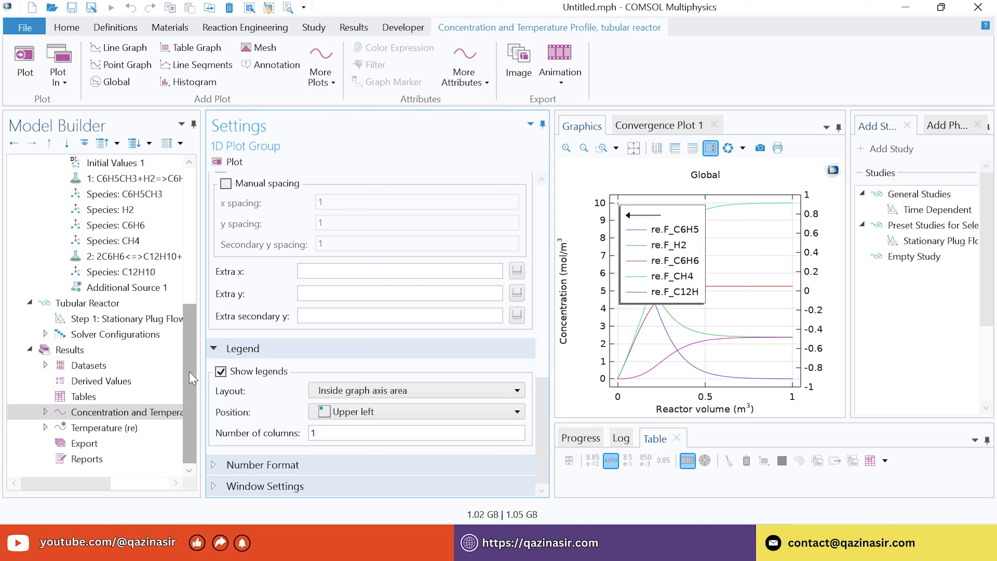
Rename the Global 1 plot in the plot group to 'Concentration'
left_click(45, 411)
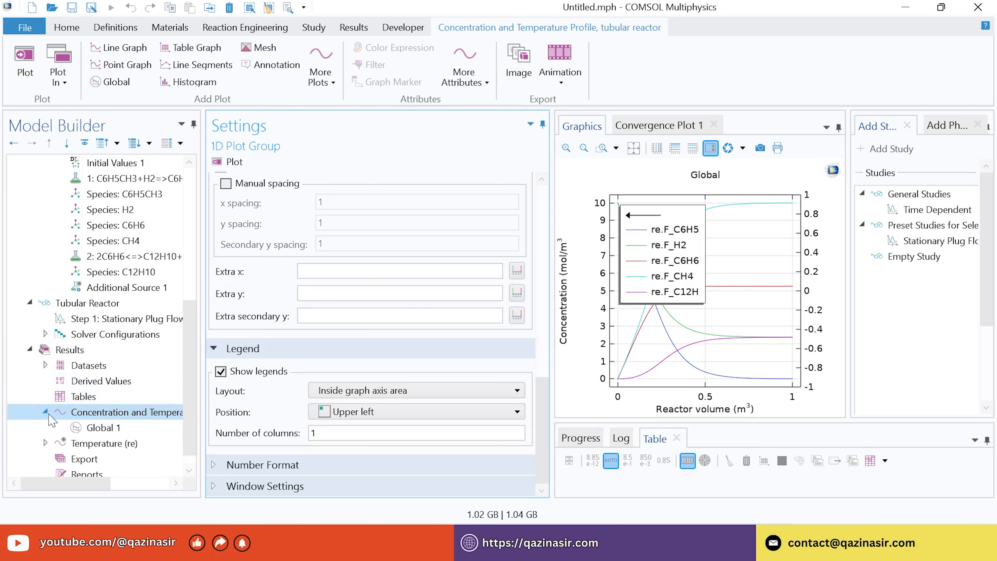
left_click(98, 428)
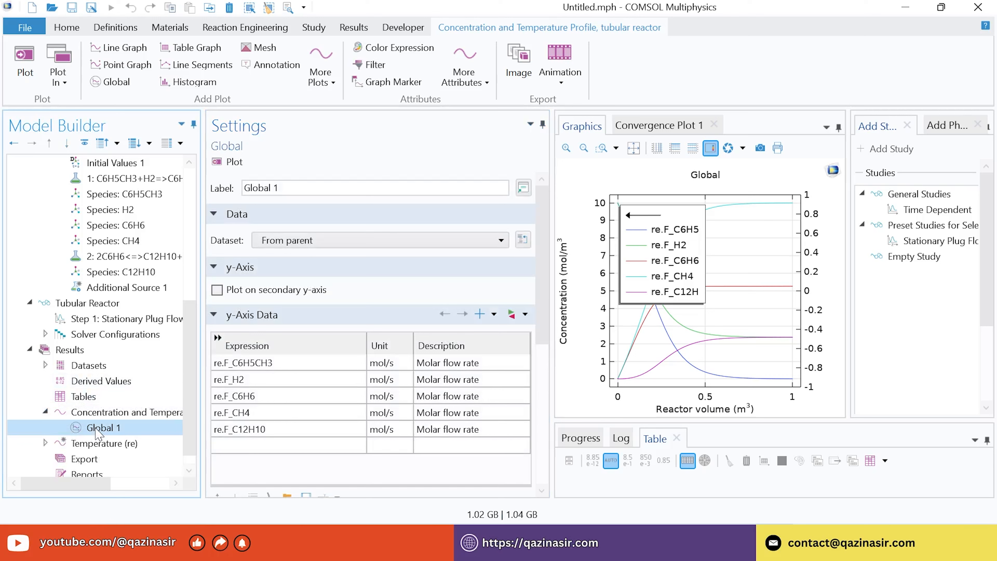
right_click(99, 428)
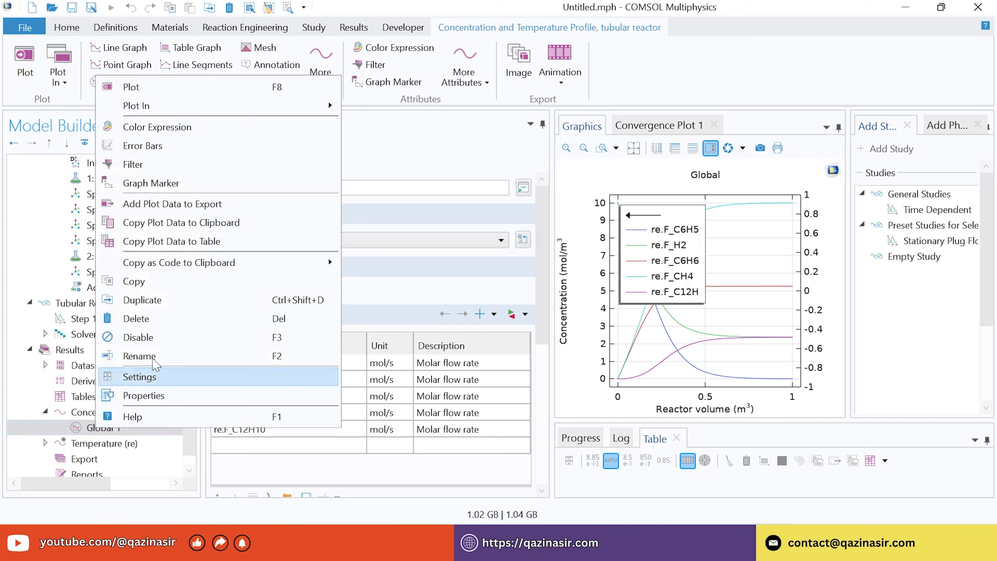
left_click(140, 356)
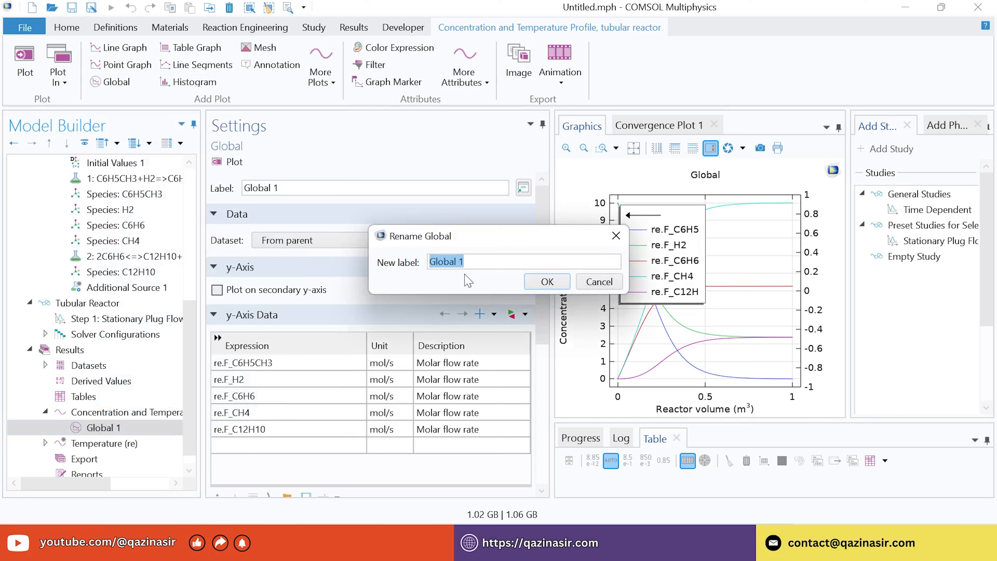
type("Concentration")
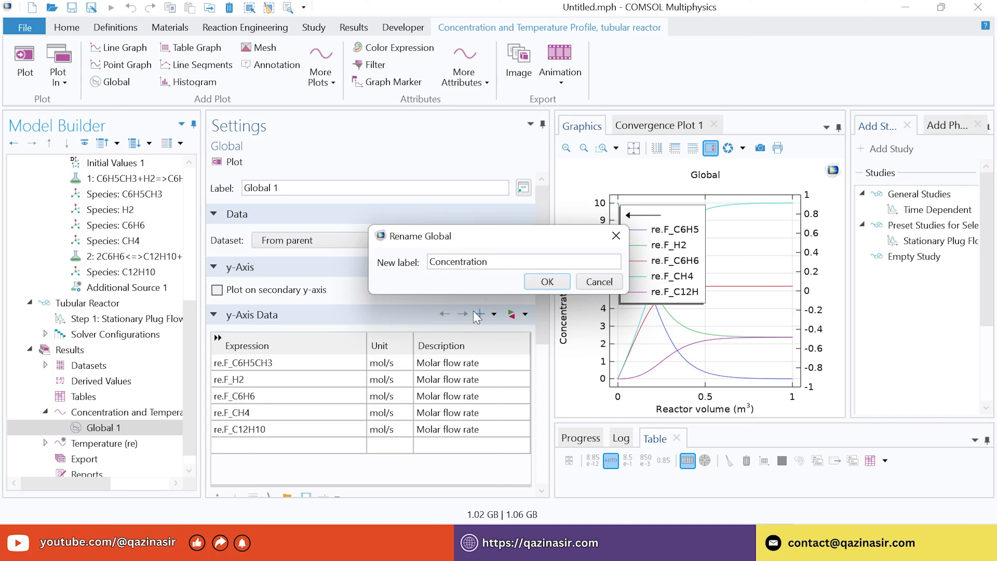
left_click(548, 281)
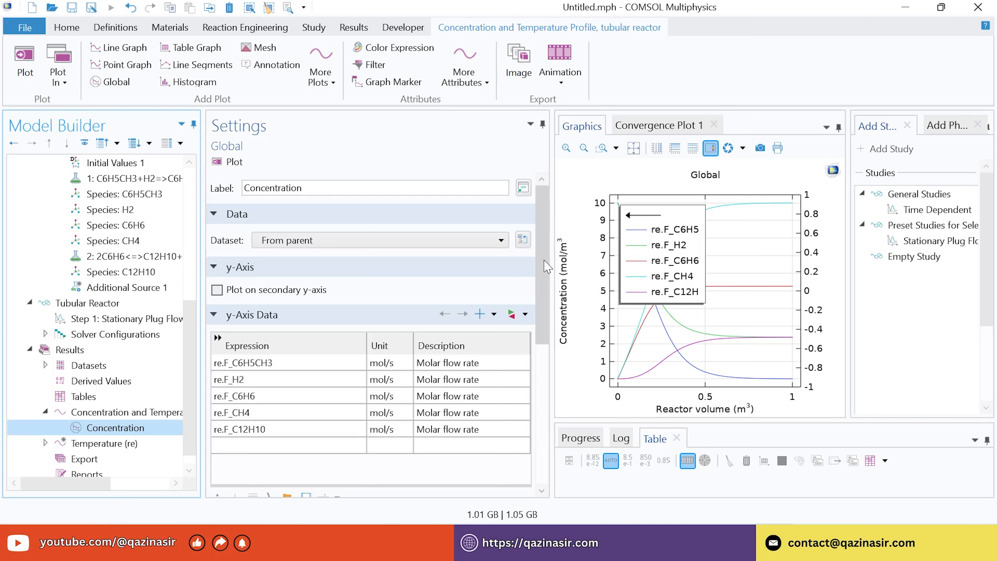
scroll(546, 267, "down", 5)
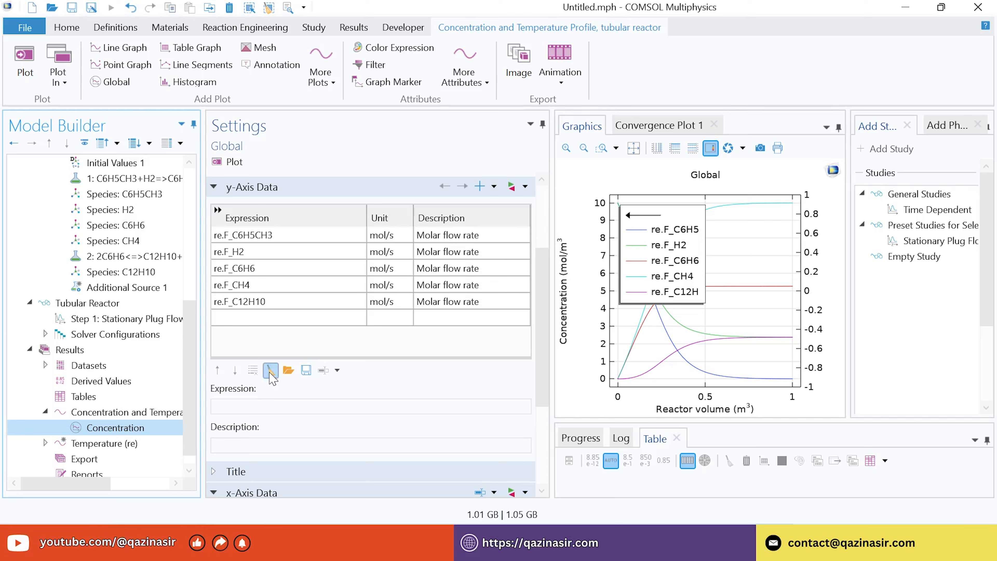
Clear the flow rate expressions and enter comp1.re.c_C6H5CH3 as the first y-axis expression
left_click(271, 370)
left_click_drag(548, 282, 547, 282)
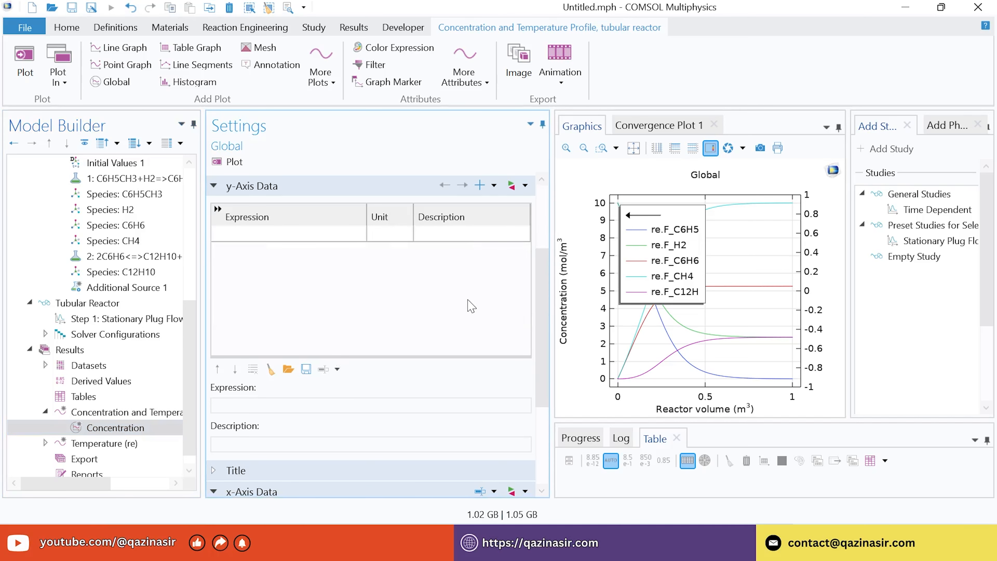
left_click(258, 236)
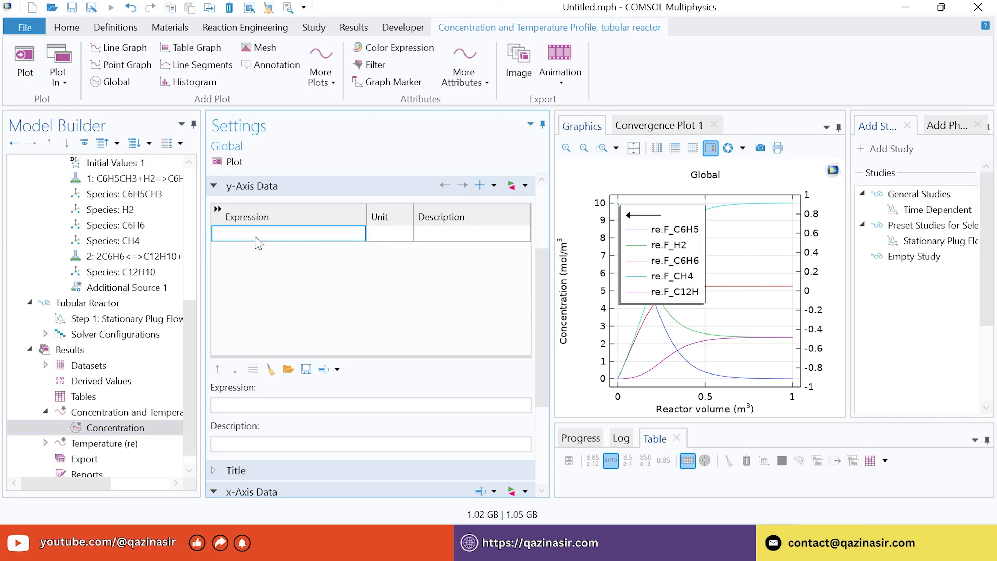
type("com")
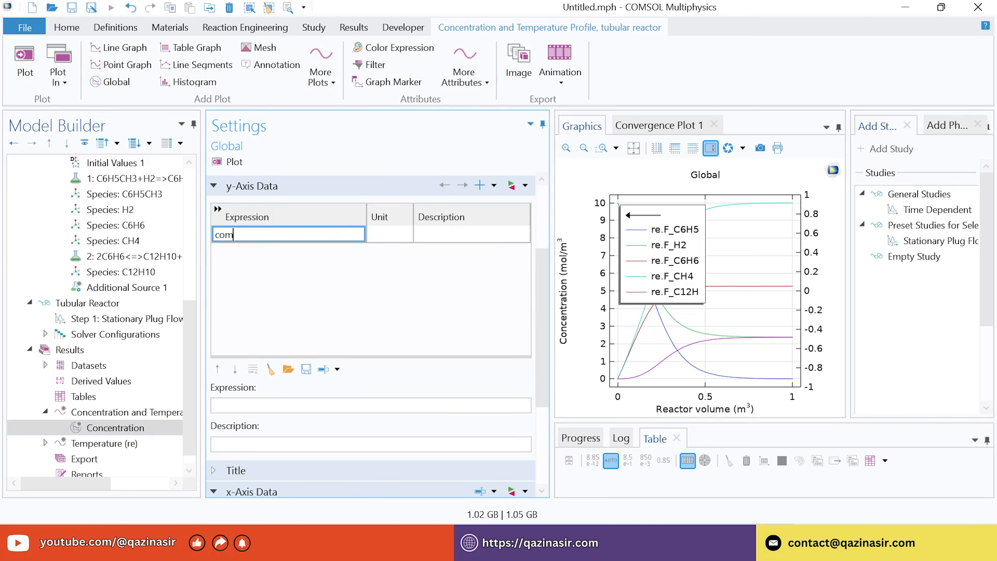
type("p1.re")
type(".c_")
key("Caps_Lock")
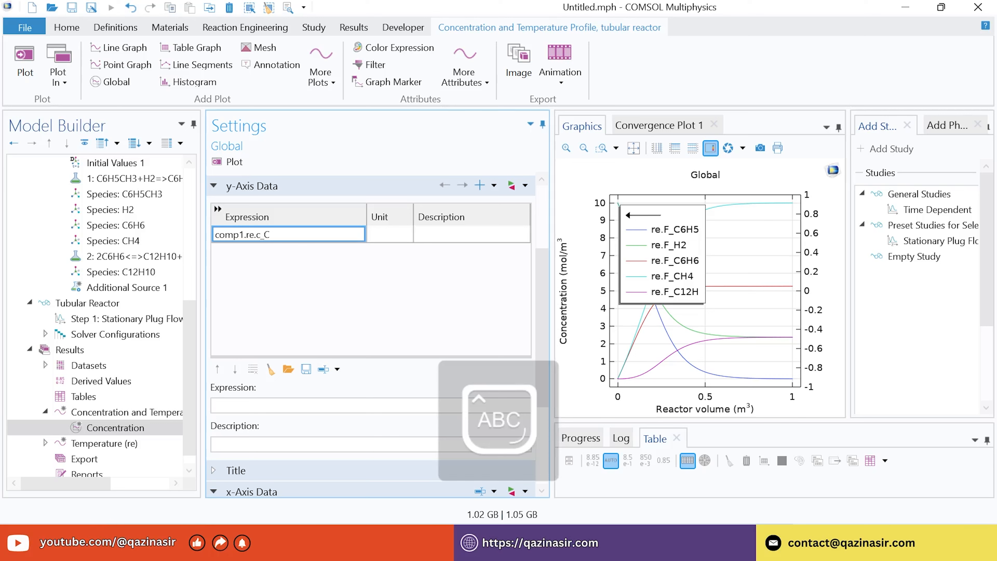
type("C6H")
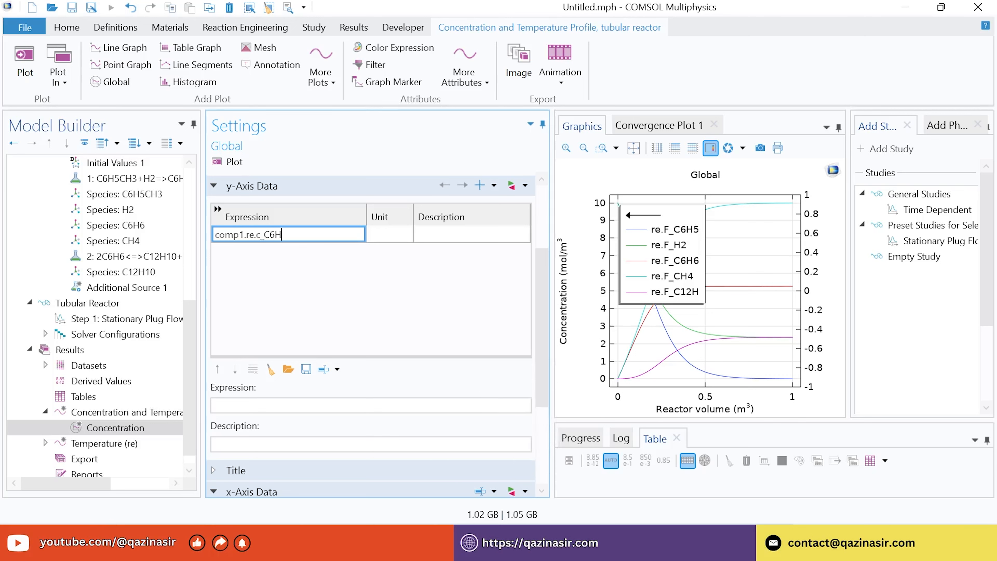
type("5CH3")
left_click(259, 242)
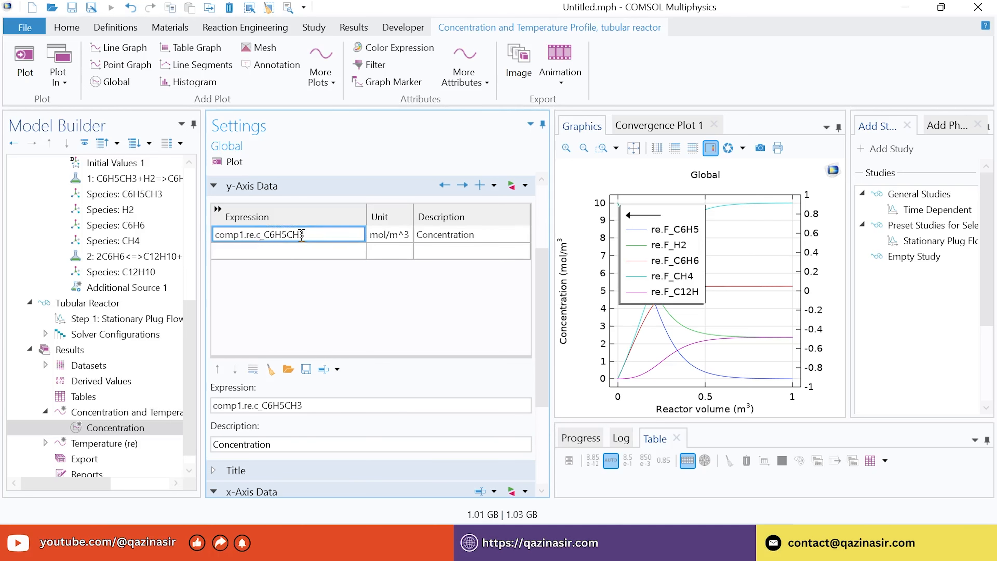
Copy comp1.re.c_C6H5CH3 into four more expression rows
left_click(302, 235)
key("ctrl+c")
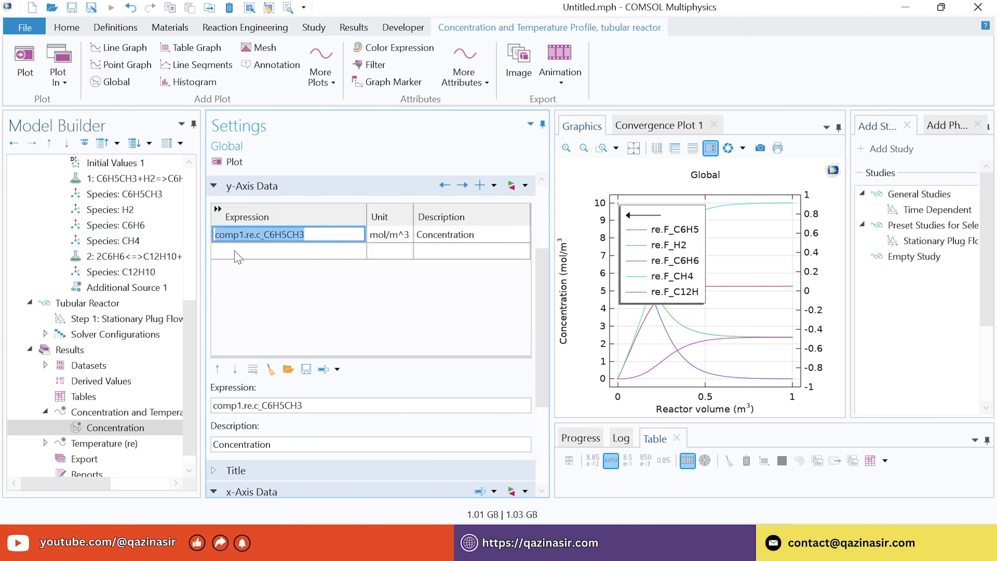
left_click(235, 252)
key("ctrl+v")
left_click(239, 267)
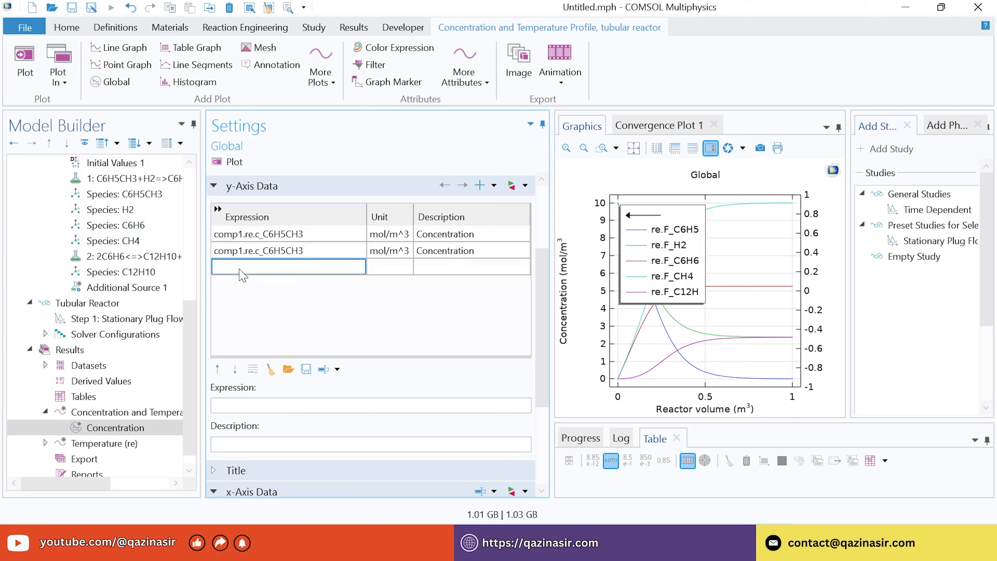
key("ctrl+v")
left_click(241, 284)
key("ctrl+v")
left_click(245, 313)
key("ctrl+v")
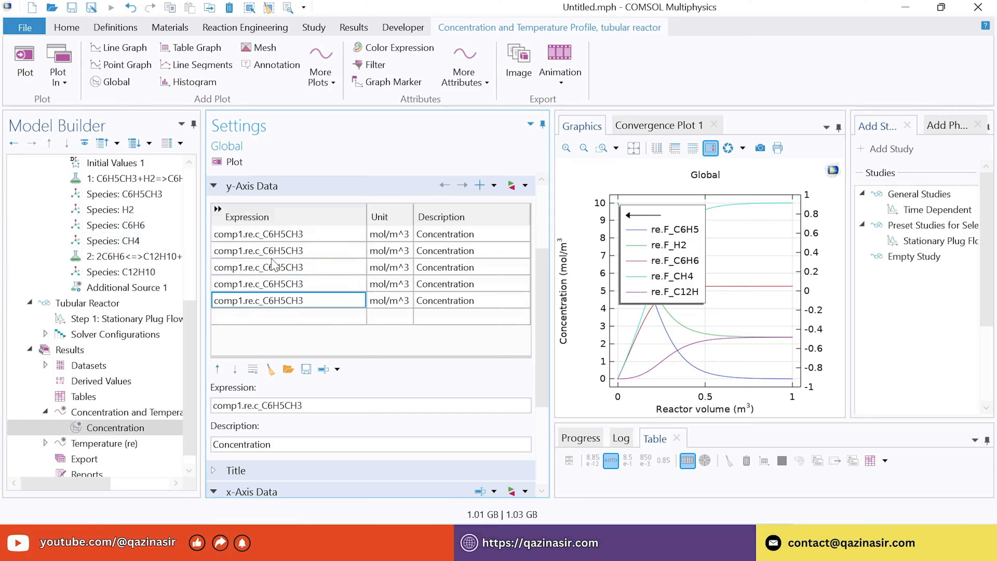
Edit the second and third rows to comp1.re.c_H2 and comp1.re.c_C6H6
left_click(280, 251)
double_click(276, 254)
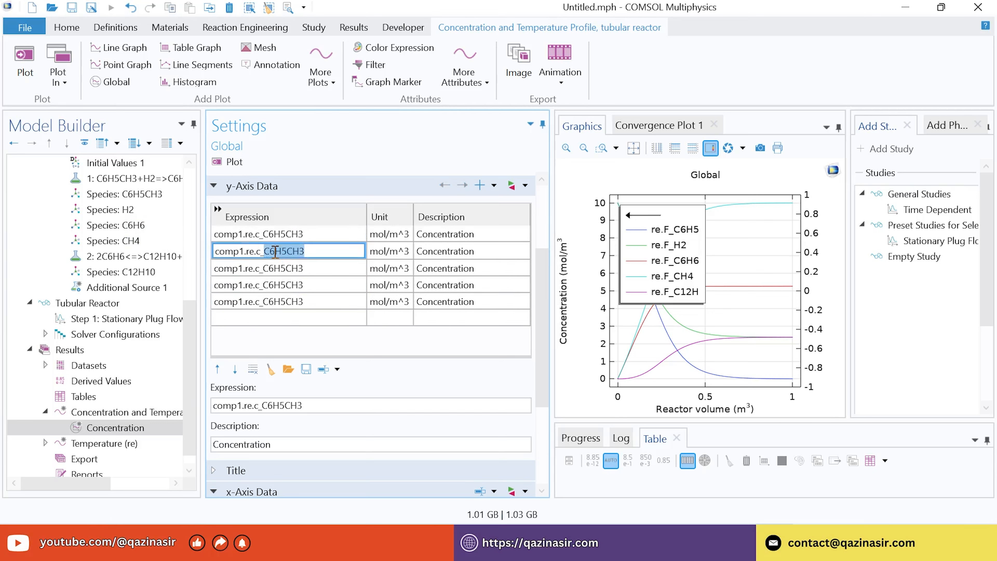
left_click(266, 251)
left_click_drag(267, 252, 330, 251)
type("H2")
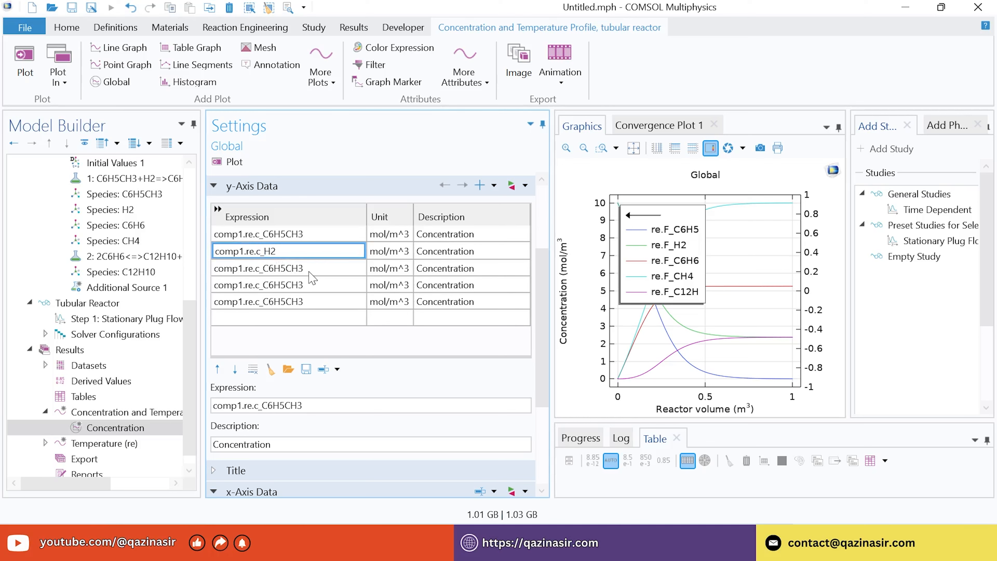
left_click(280, 273)
double_click(275, 269)
left_click(275, 268)
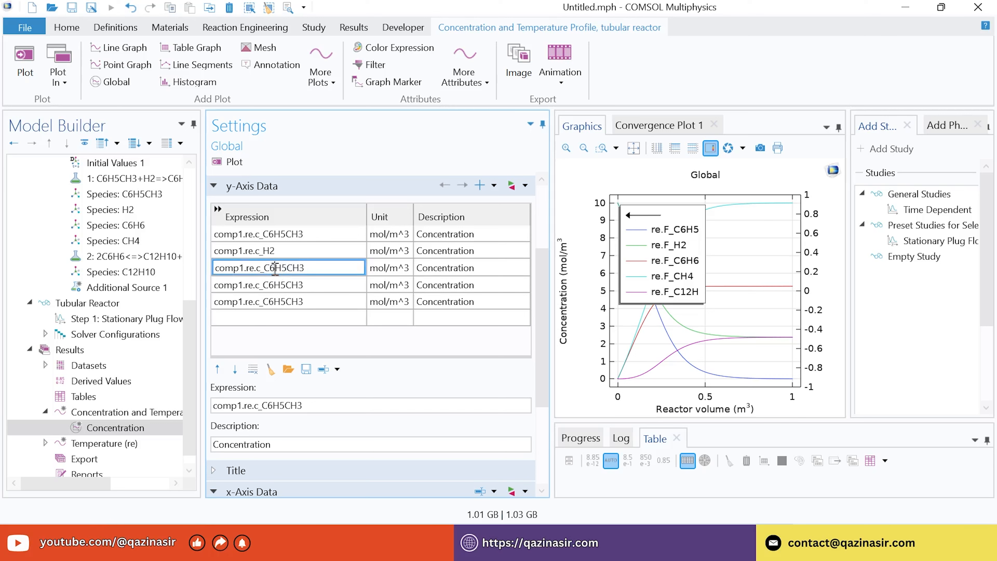
left_click_drag(275, 270, 336, 268)
type("H6")
Edit the fourth and fifth rows to comp1.re.c_CH4 and comp1.re.c_C12H10
left_click(277, 286)
double_click(273, 285)
left_click(271, 283)
left_click_drag(271, 284, 352, 281)
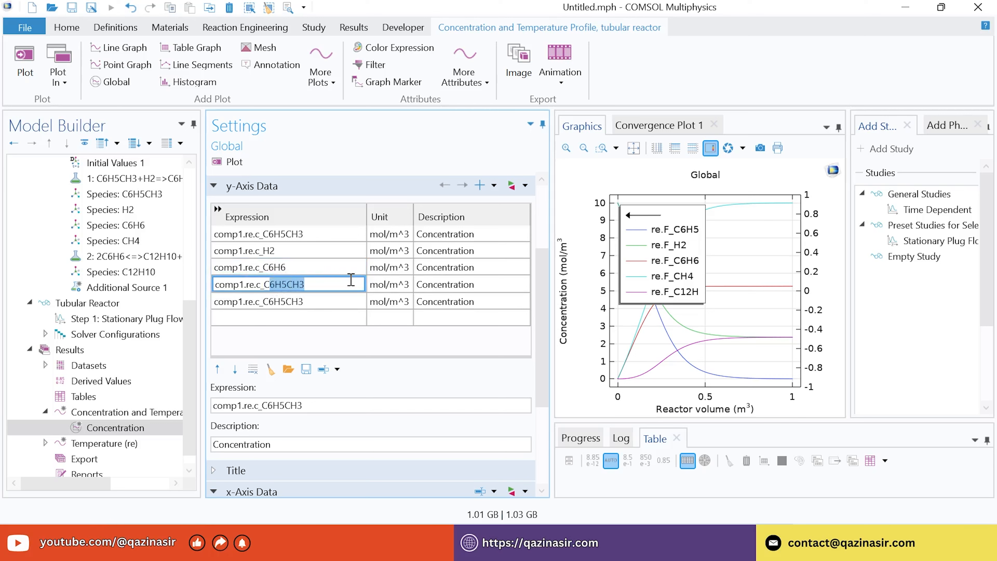
type("H4")
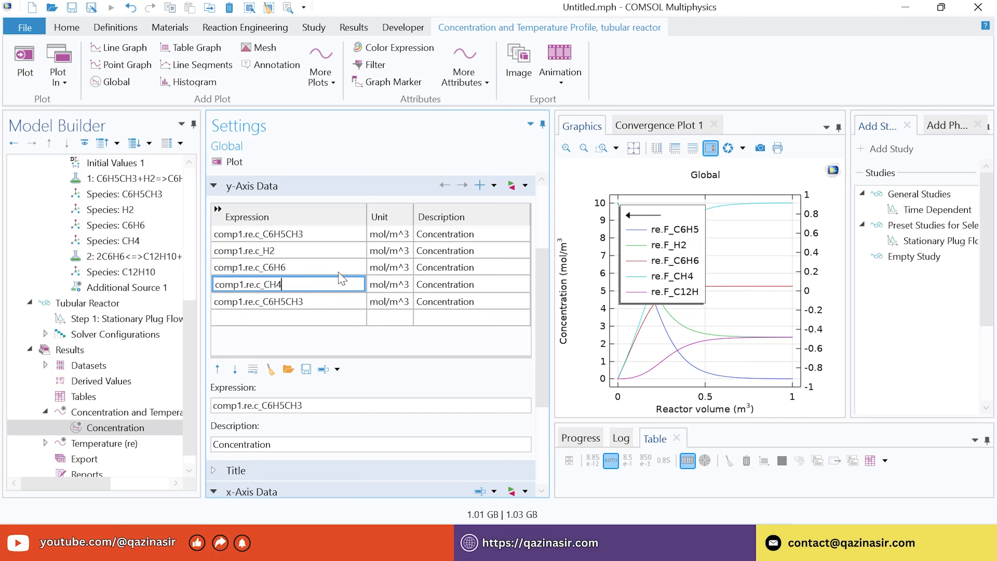
left_click(280, 309)
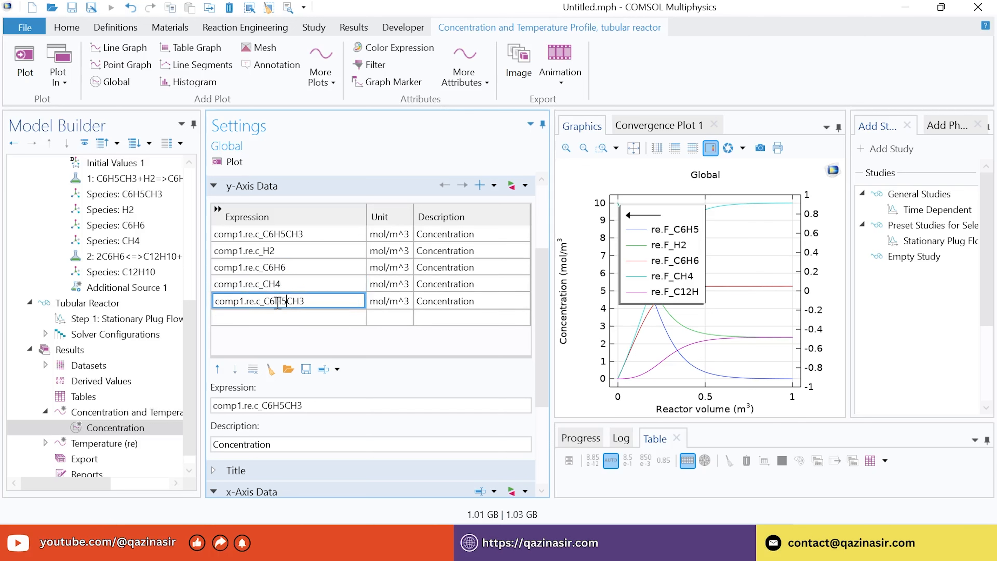
left_click_drag(274, 301, 373, 307)
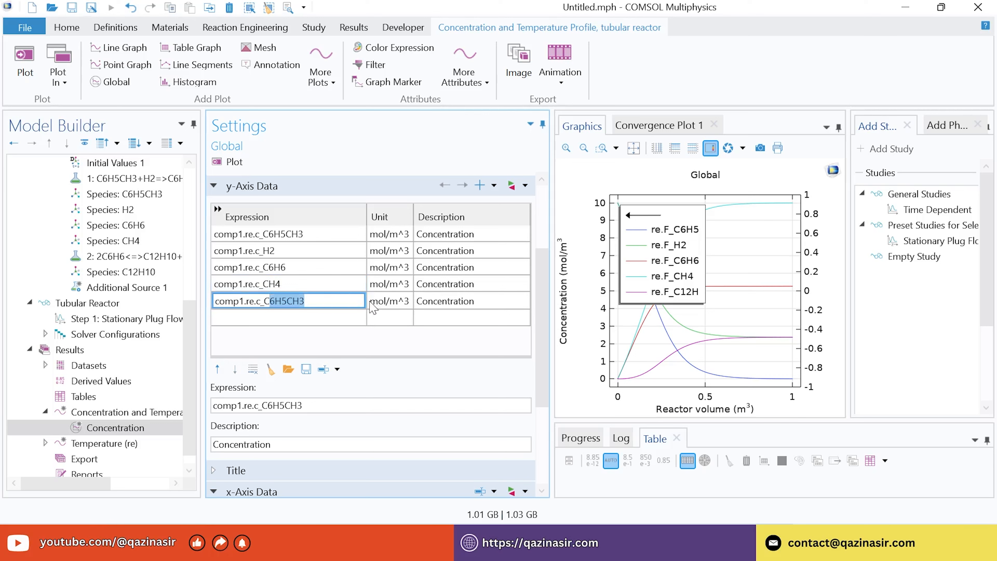
type("12H10")
key("Return")
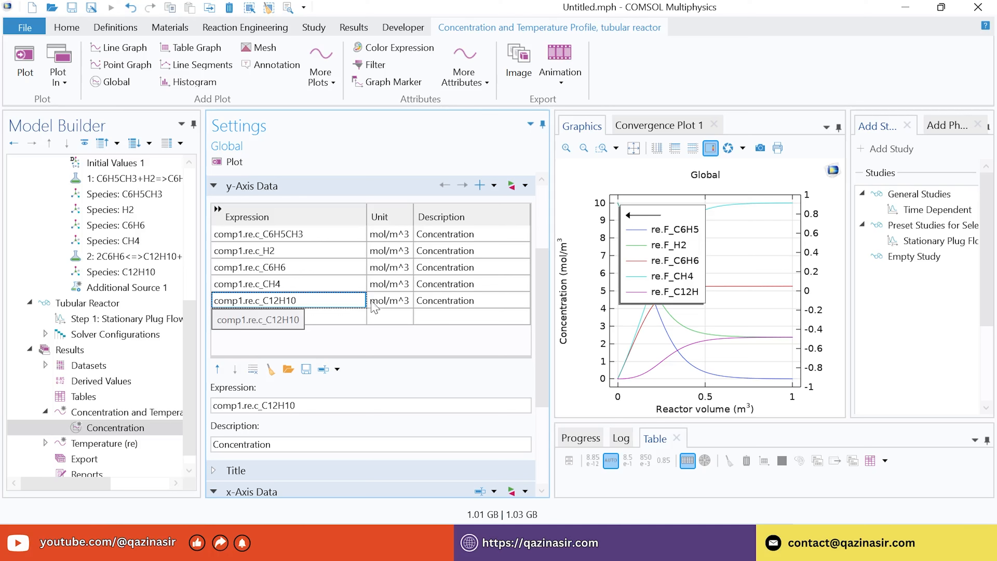
Set the Concentration plot's line width to 2 under Coloring and Style
left_click_drag(546, 272, 546, 348)
left_click(215, 443)
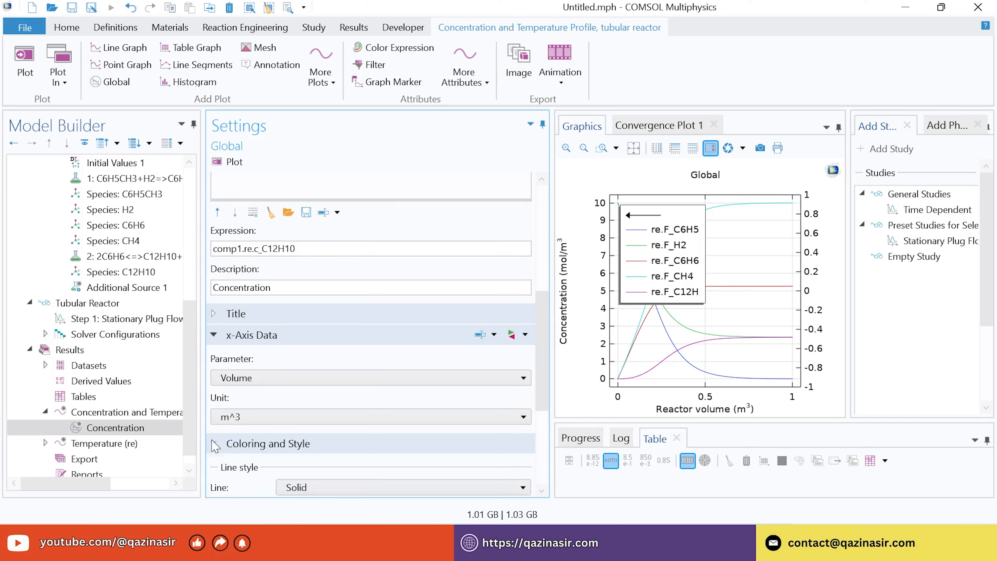
left_click_drag(544, 330, 534, 391)
left_click(523, 375)
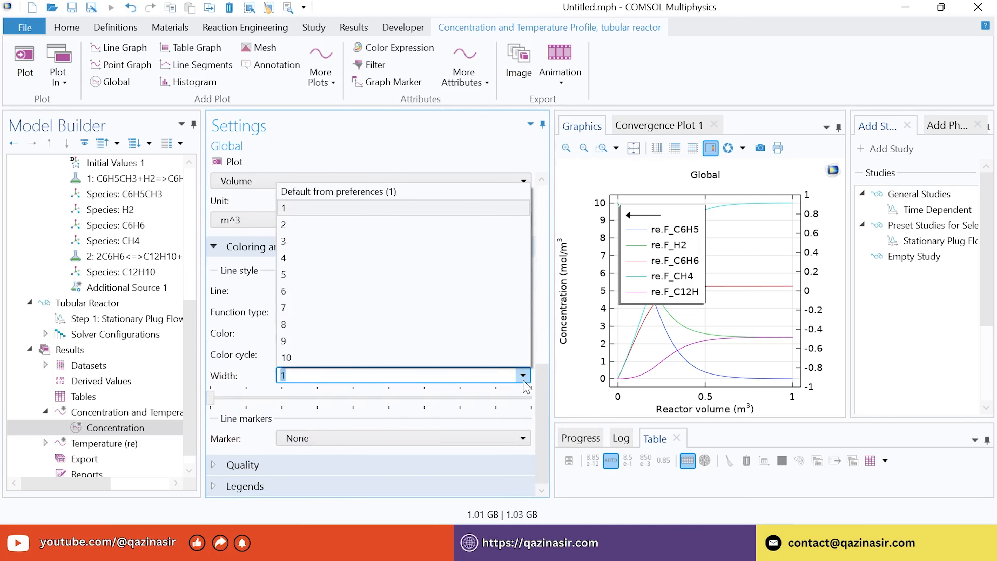
left_click(310, 225)
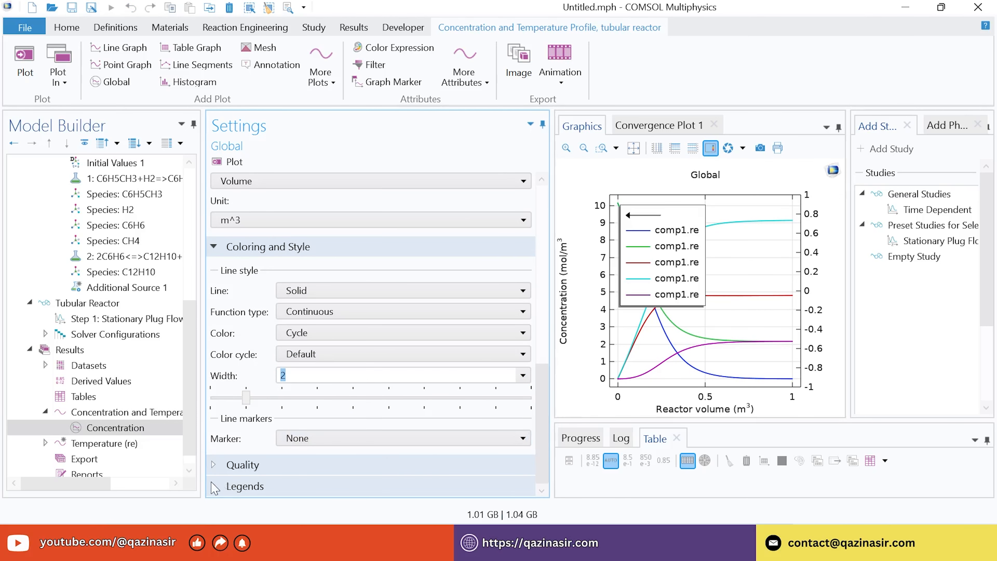
left_click(214, 486)
scroll(540, 369, "down", 5)
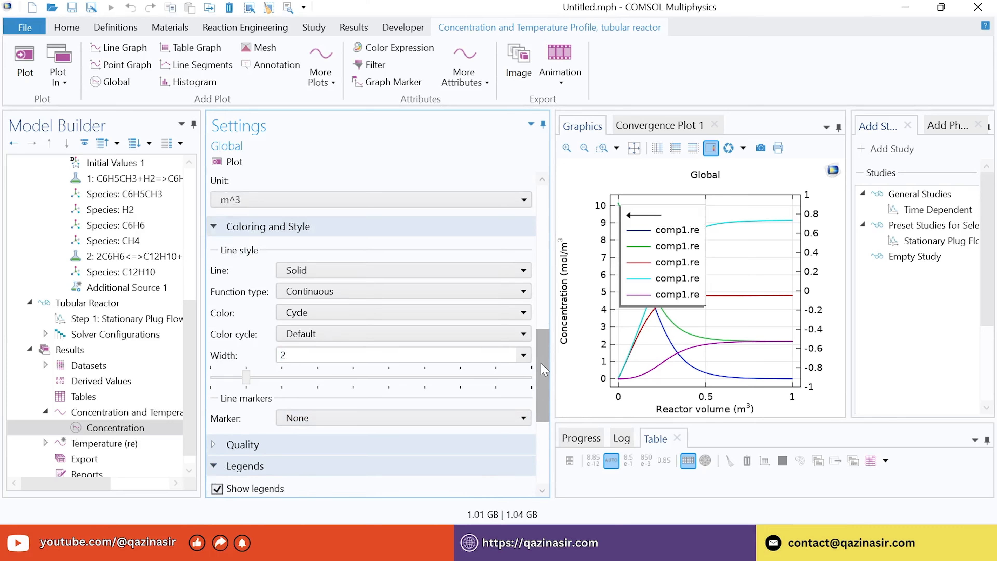
Switch the legends to Manual and name the first curve Toluene
left_click(404, 319)
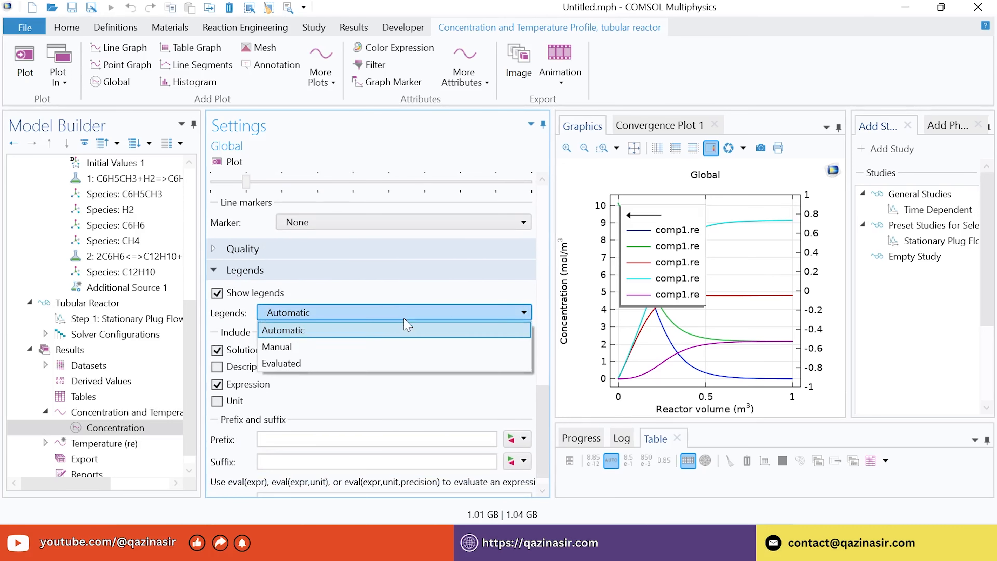
left_click(301, 347)
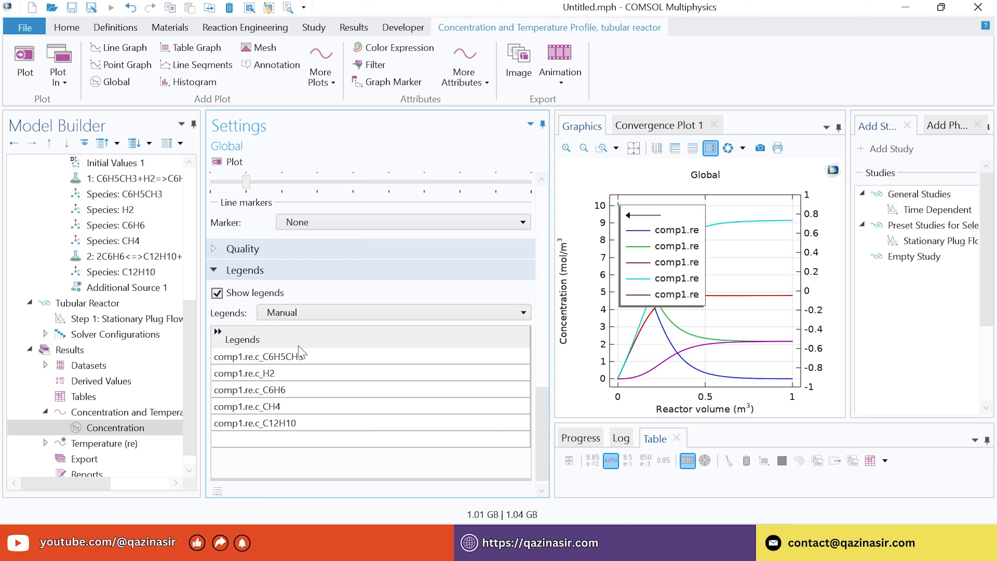
left_click(277, 358)
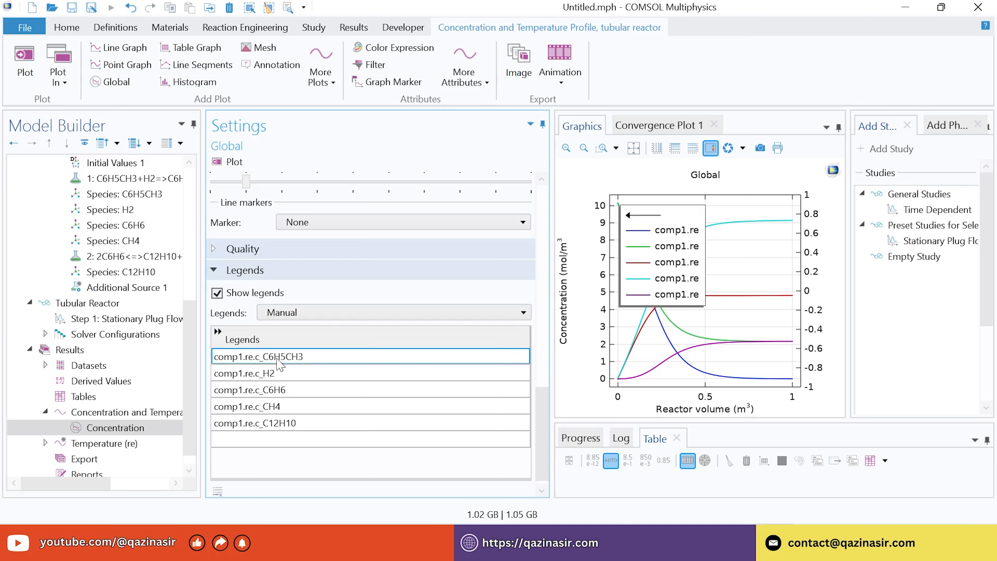
left_click(278, 357)
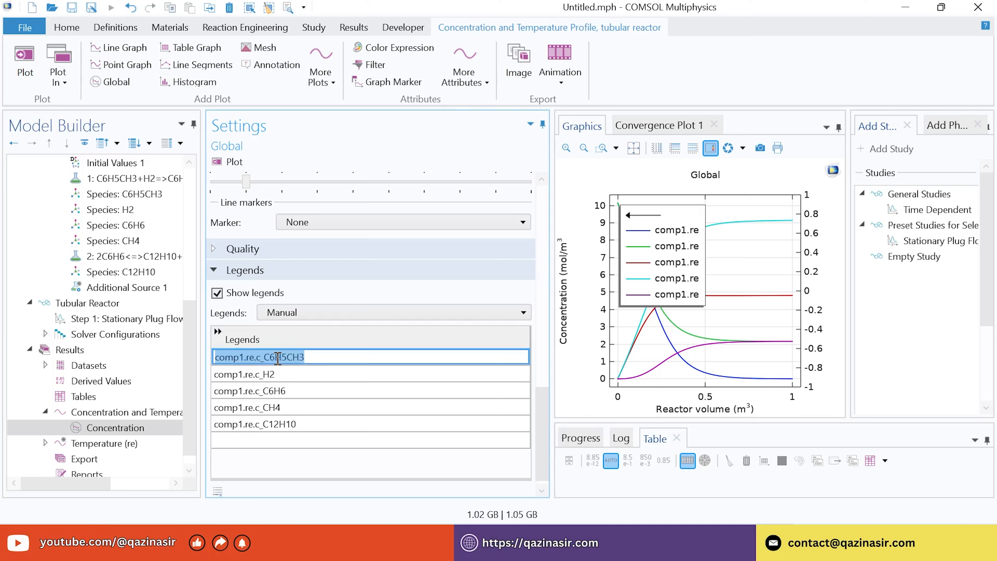
type("T")
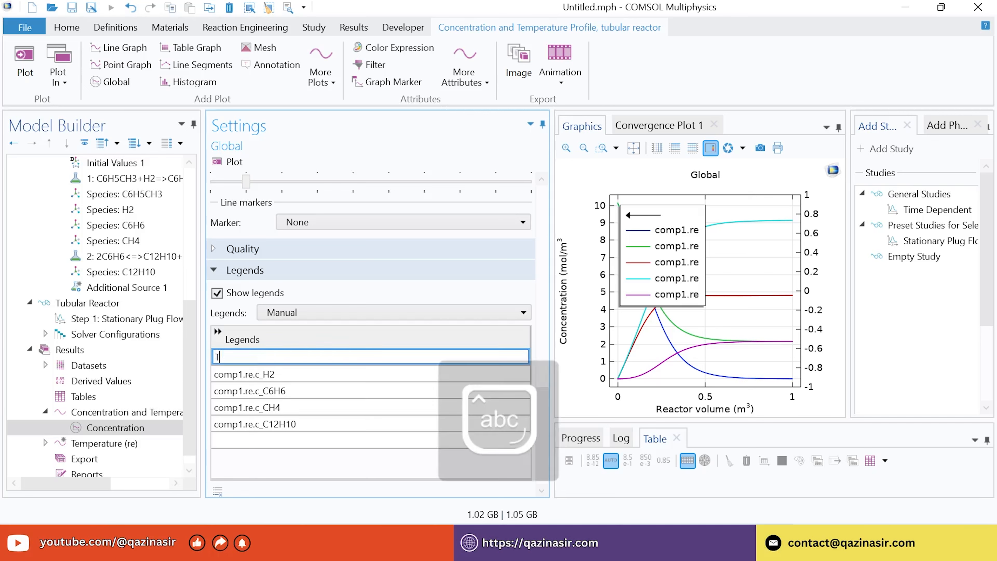
type("oluene")
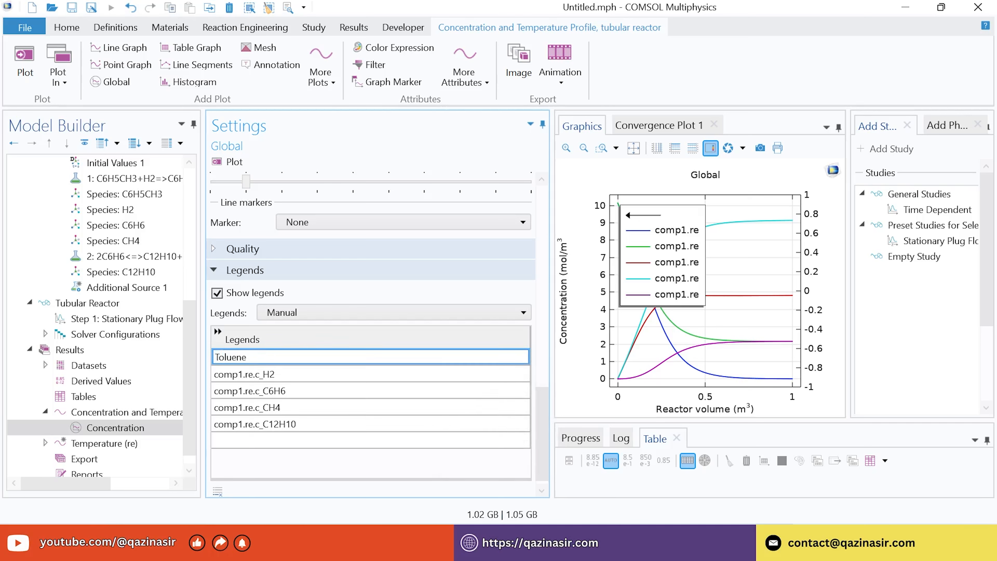
left_click(272, 372)
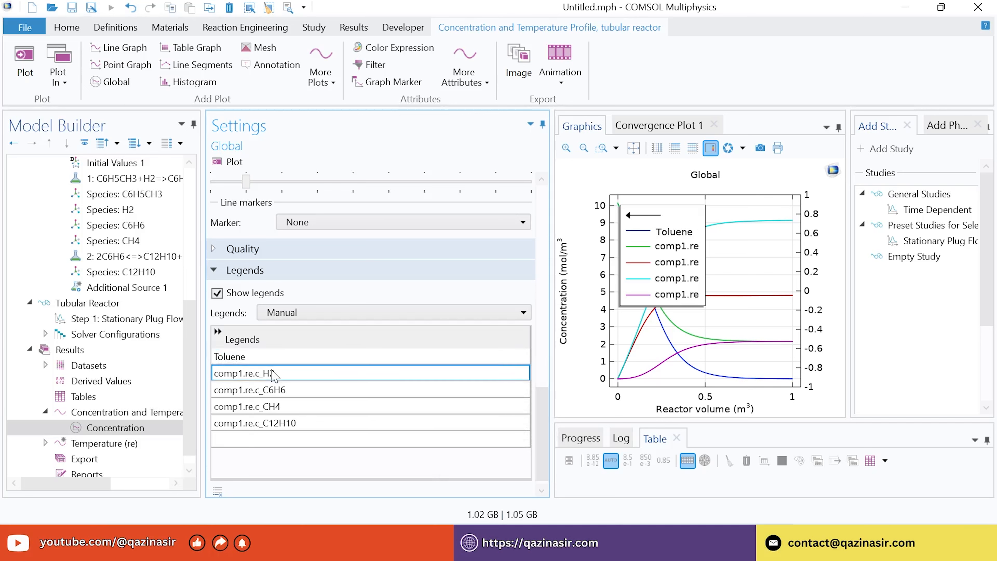
left_click(273, 372)
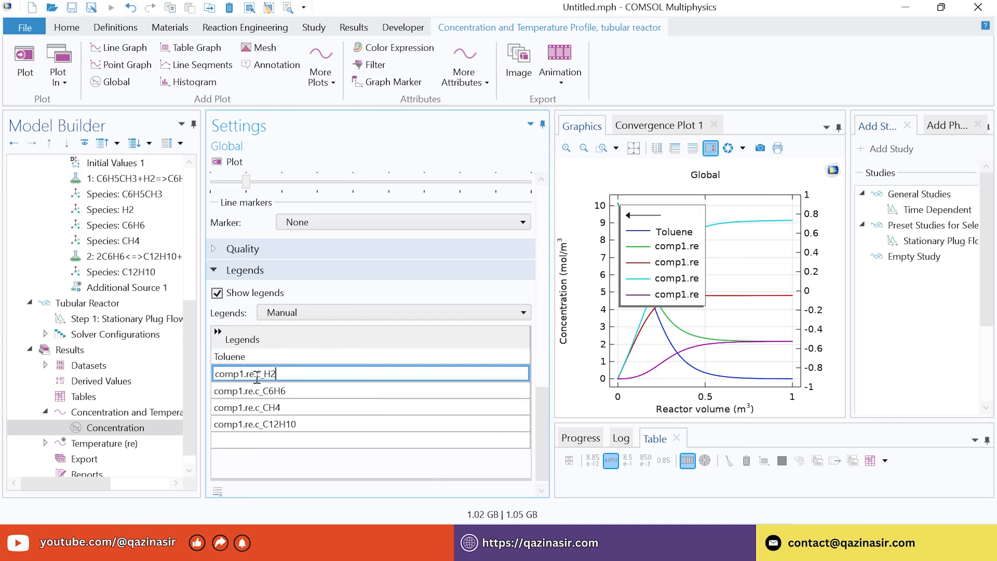
key("Return")
Enter Hydrogen, Benzene, Methane and Biphenyl as the remaining legend names
left_click(252, 376)
type("Hydrogen")
left_click(247, 388)
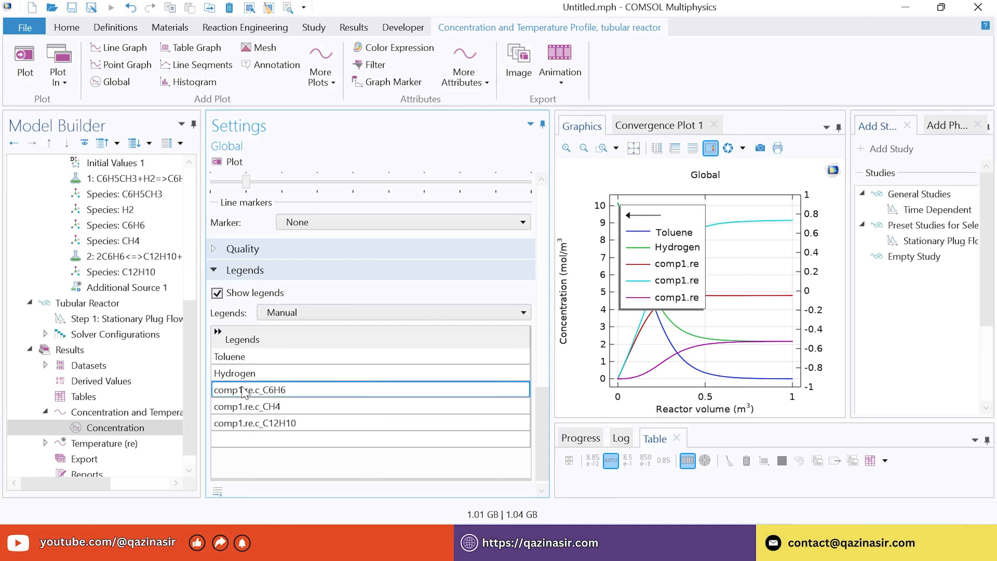
type("B")
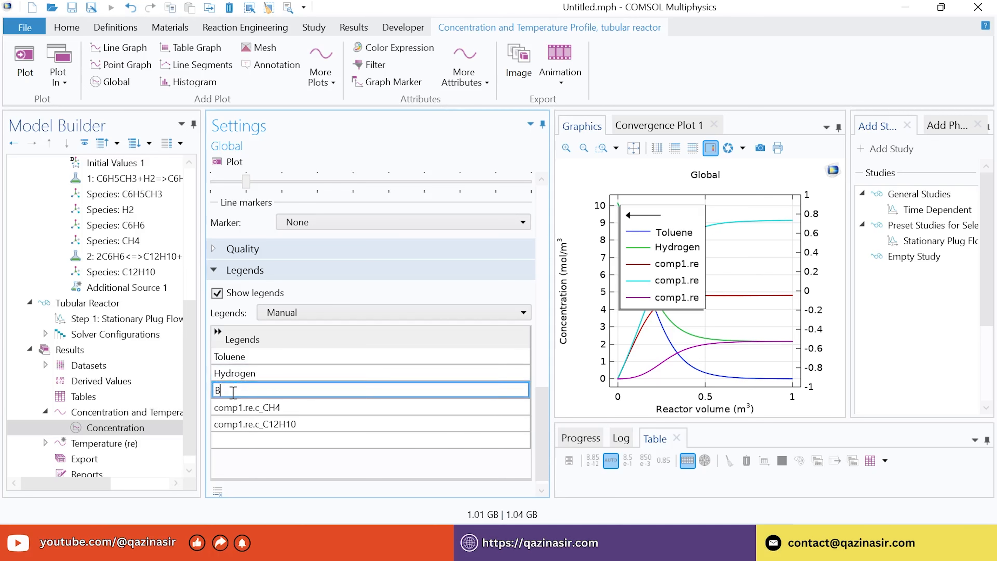
type("enzene")
left_click(226, 407)
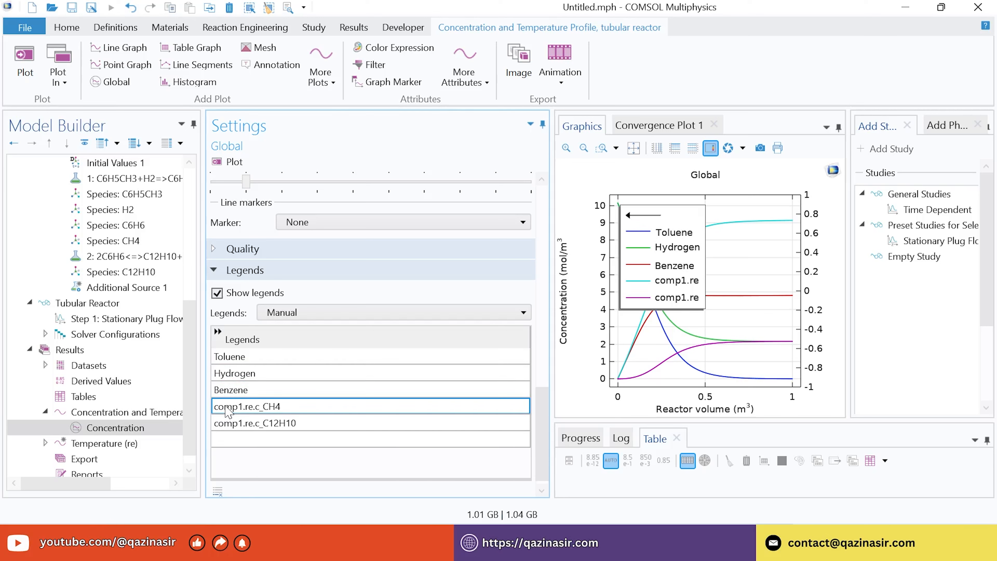
type("Methane")
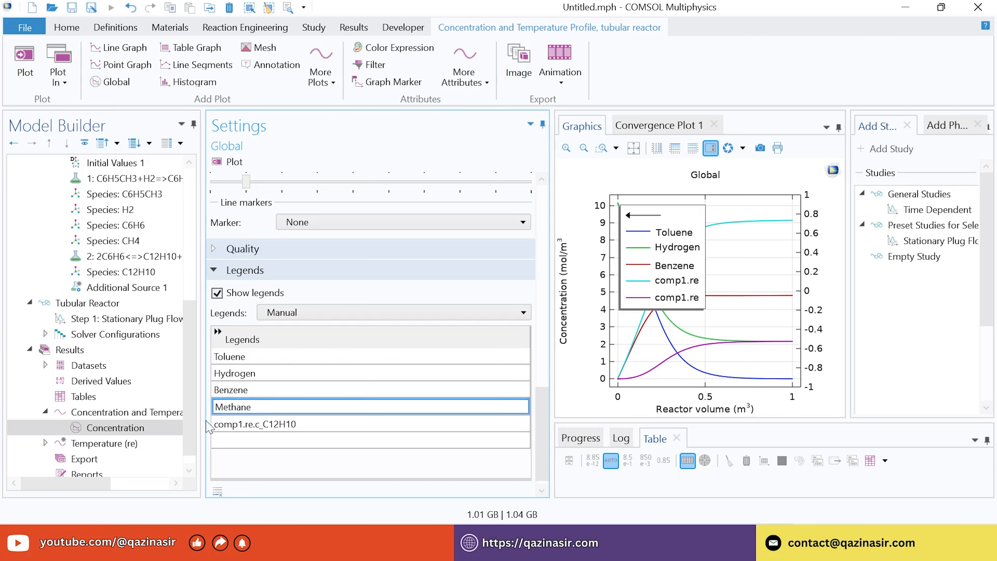
left_click(247, 428)
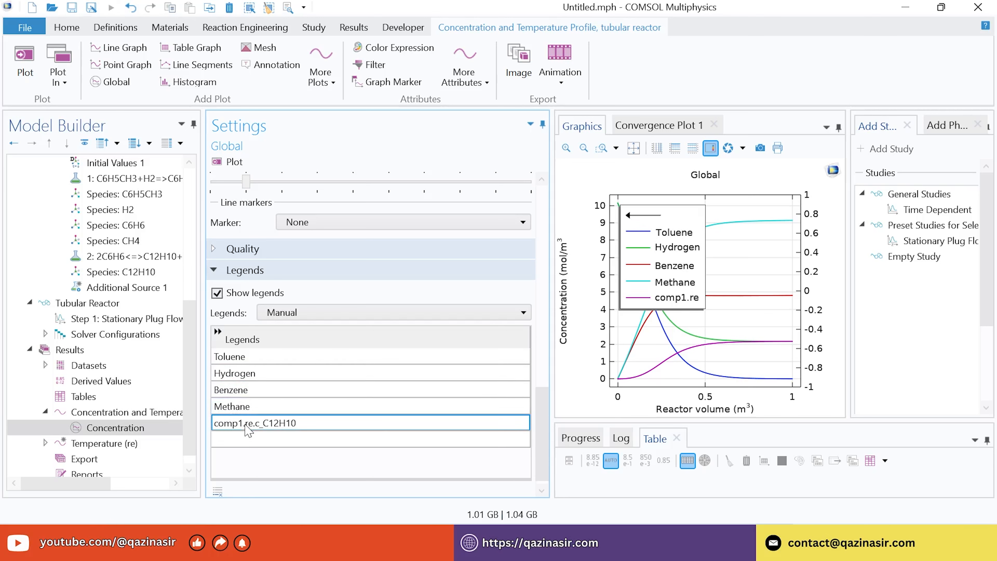
type("Biph")
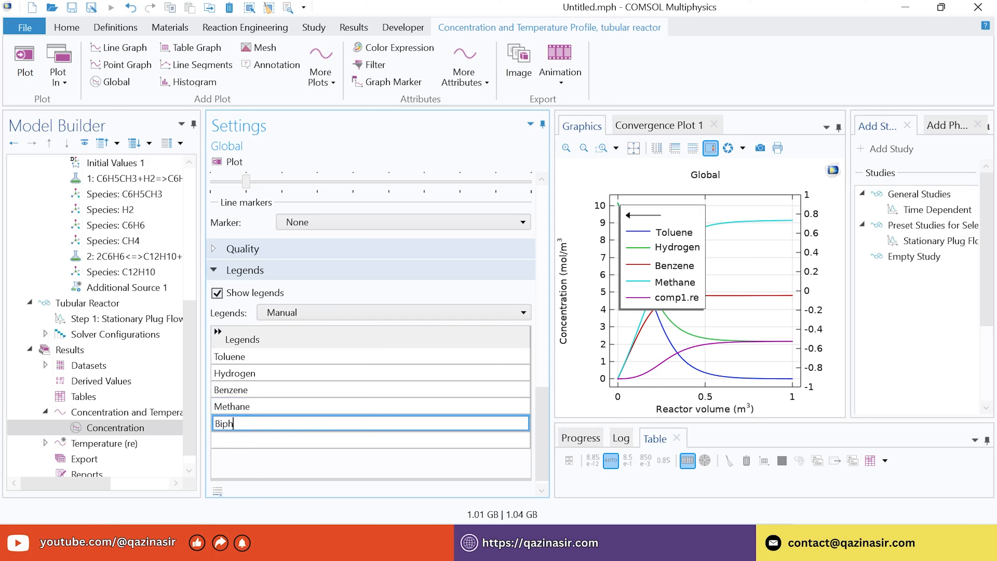
type("enyl")
key("Return")
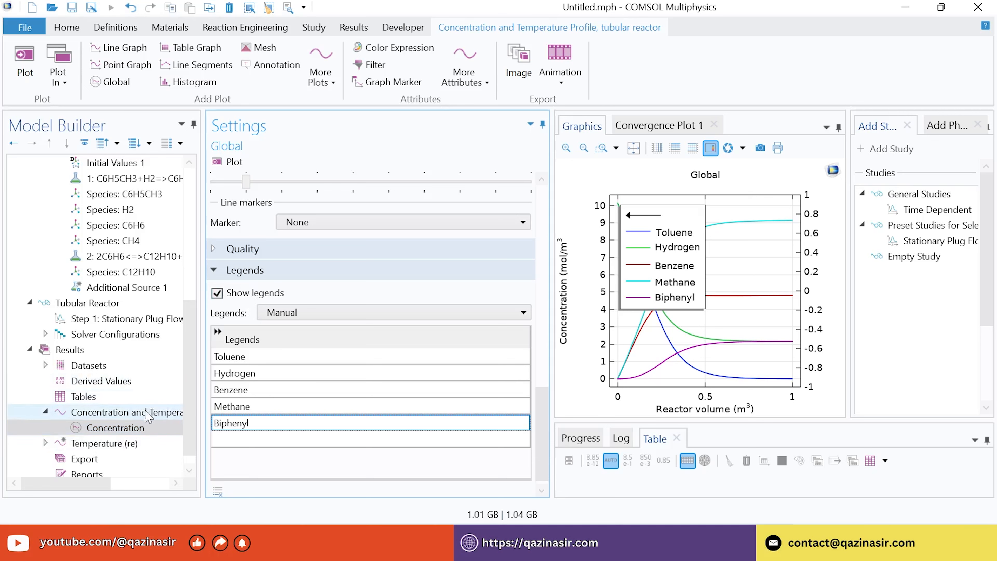
scroll(195, 375, "down", 1)
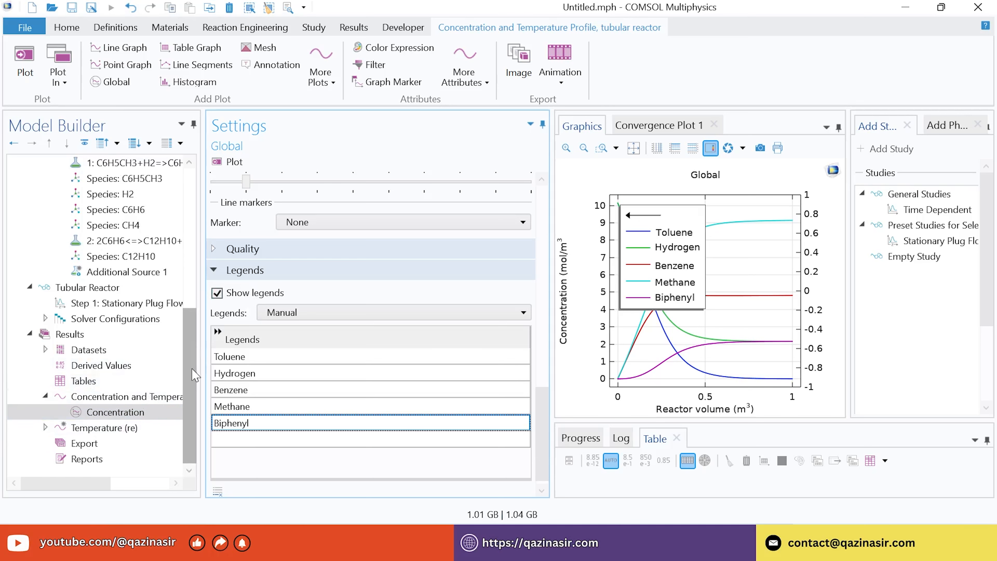
Add a Global plot (Global 2) to the plot group and rename it 'Temperature'
left_click(121, 398)
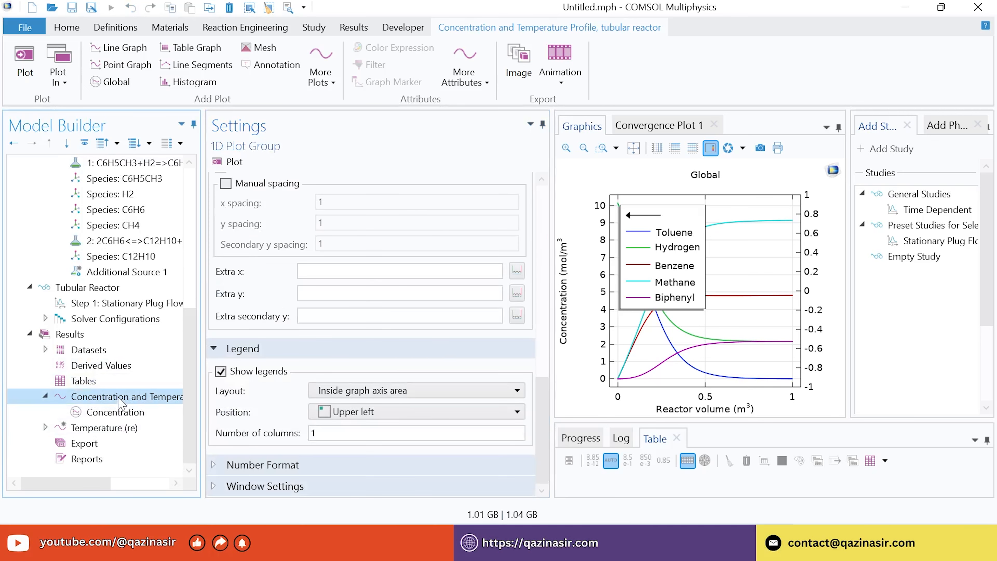
right_click(100, 397)
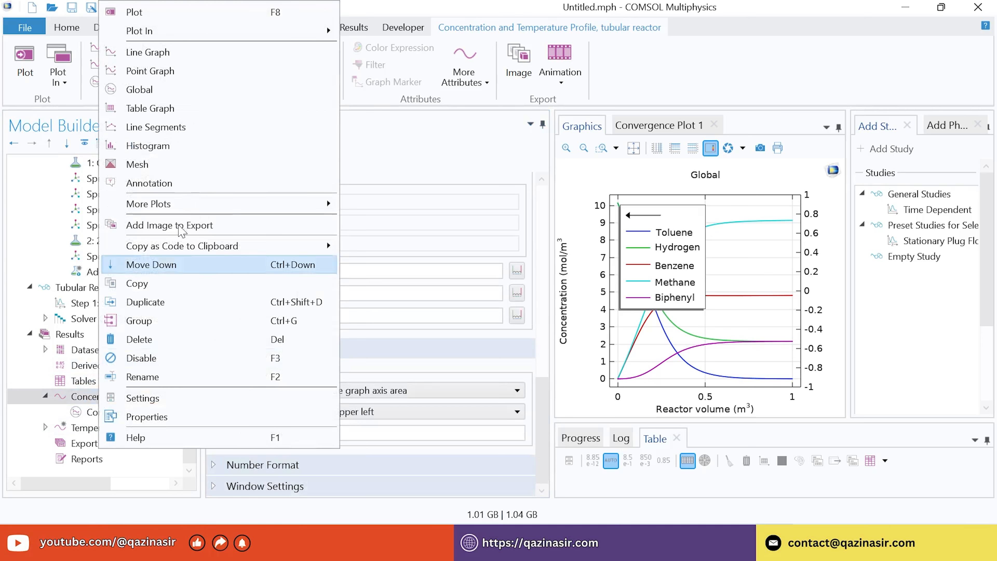
left_click(151, 89)
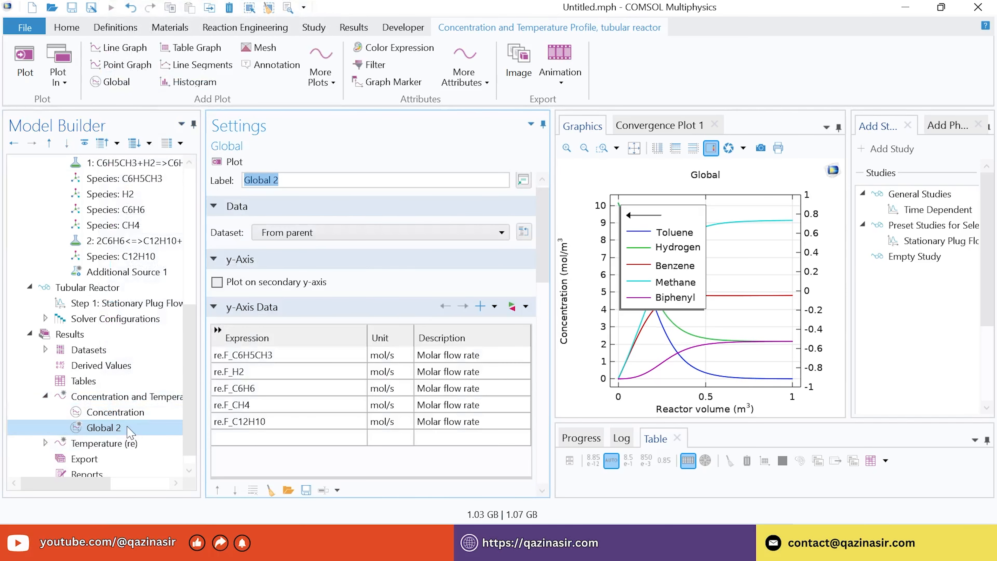
right_click(114, 430)
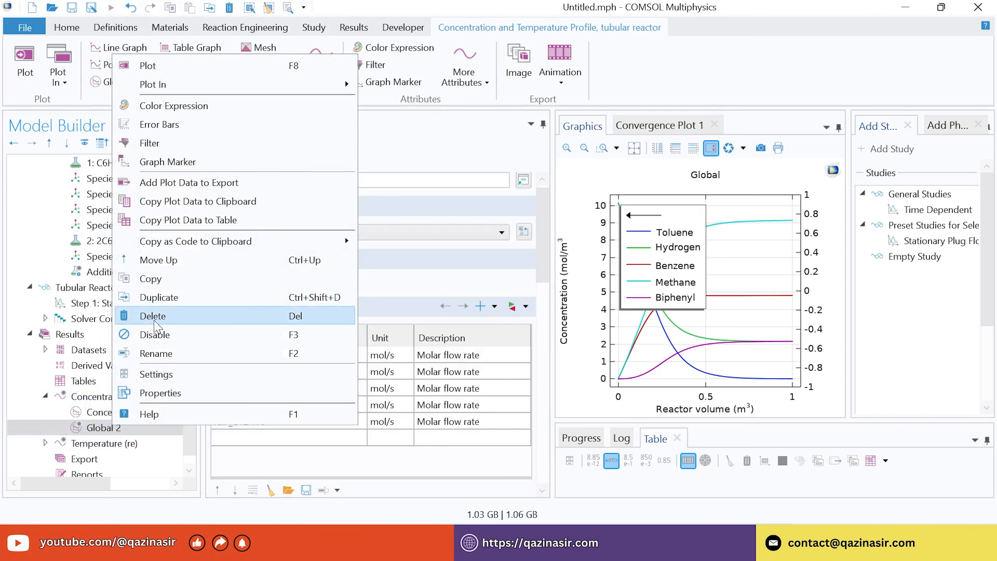
left_click(157, 353)
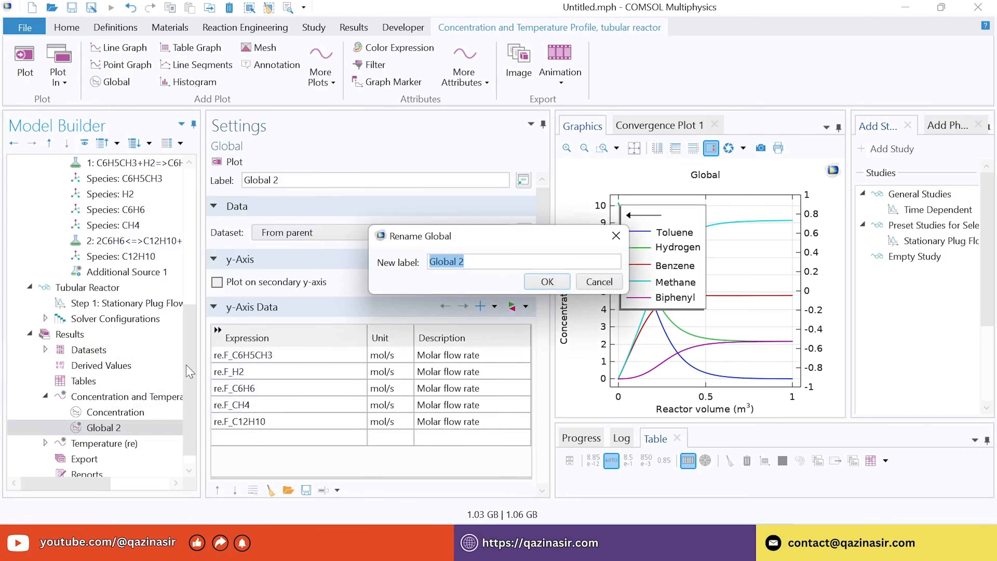
type("Ten")
type("mperature")
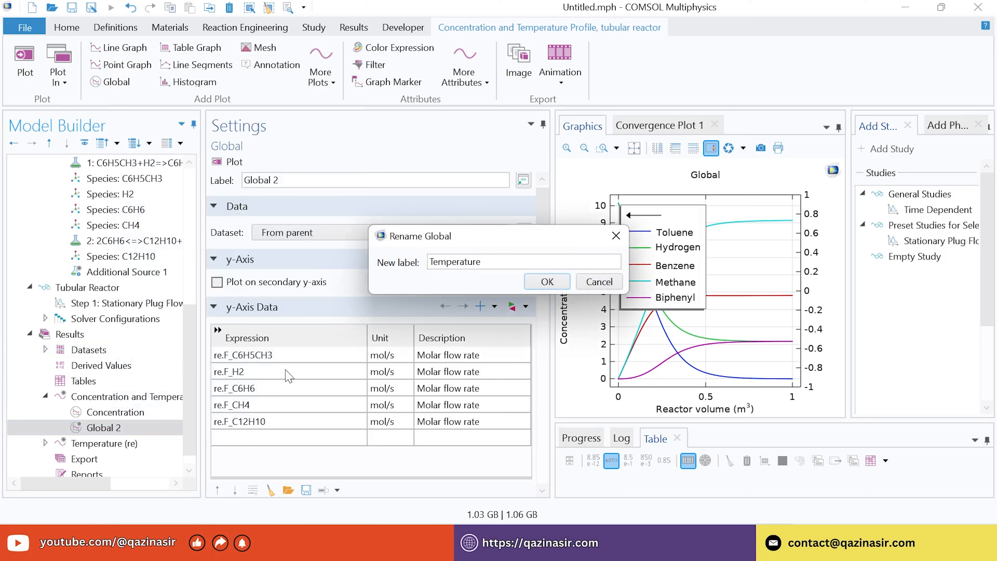
left_click(546, 282)
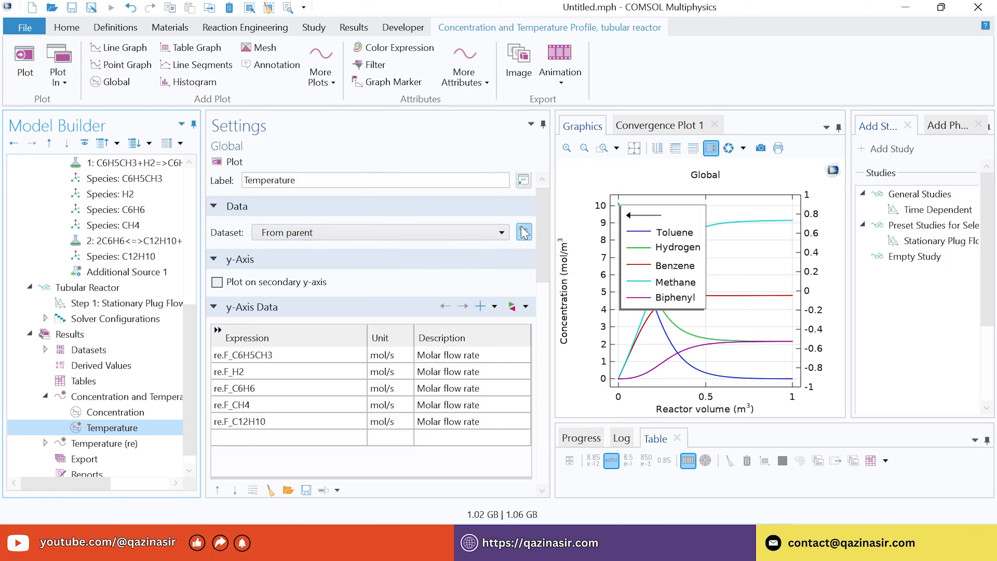
Replace the plot expressions with Reaction Engineering's re.T and plot it on the secondary y-axis
left_click_drag(544, 228, 546, 204)
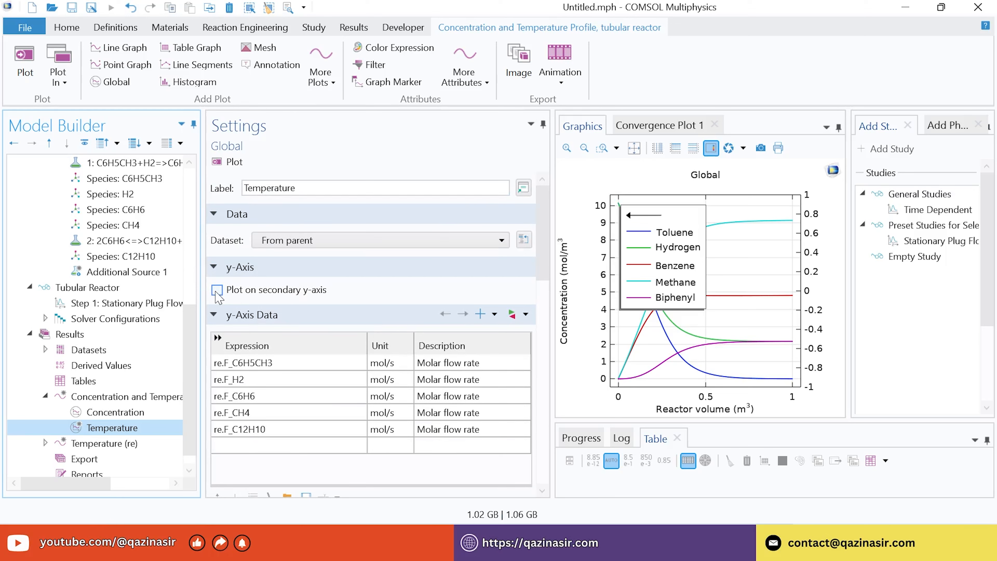
left_click(512, 315)
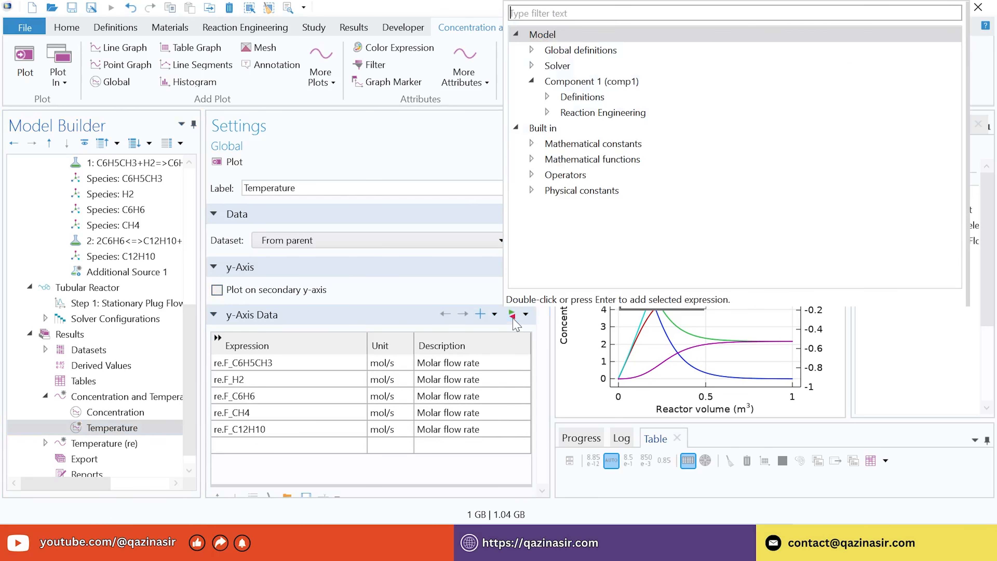
left_click(547, 112)
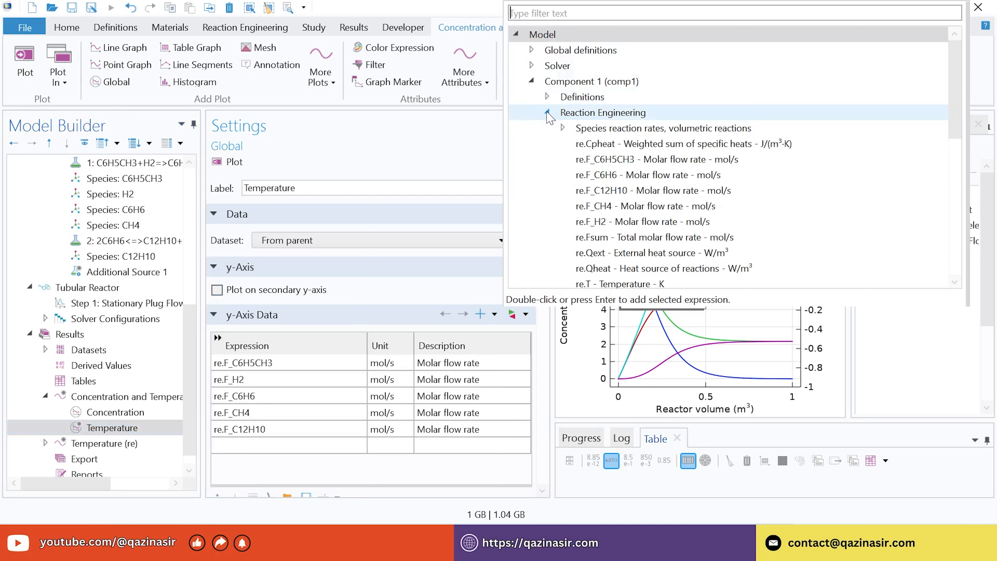
left_click(640, 283)
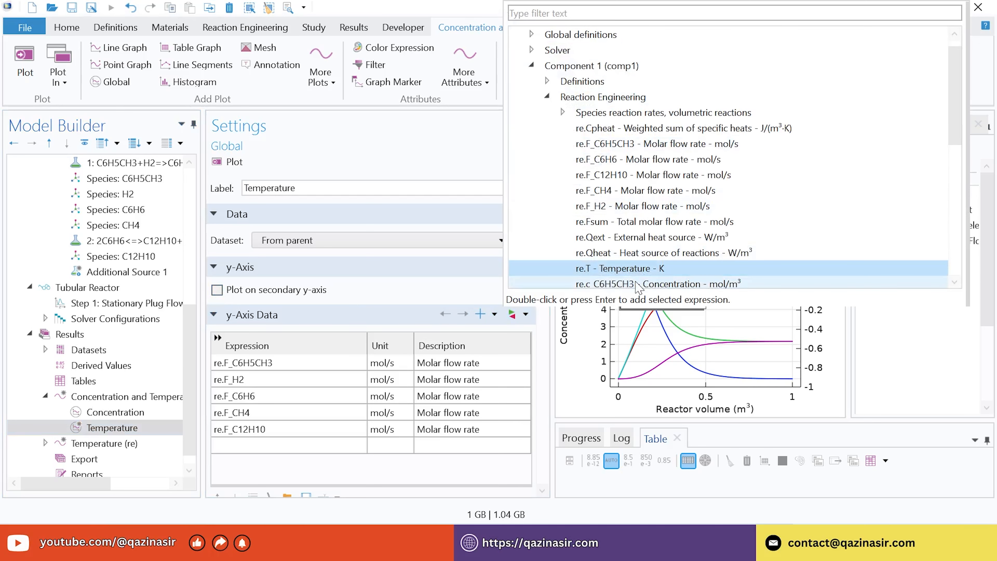
double_click(637, 268)
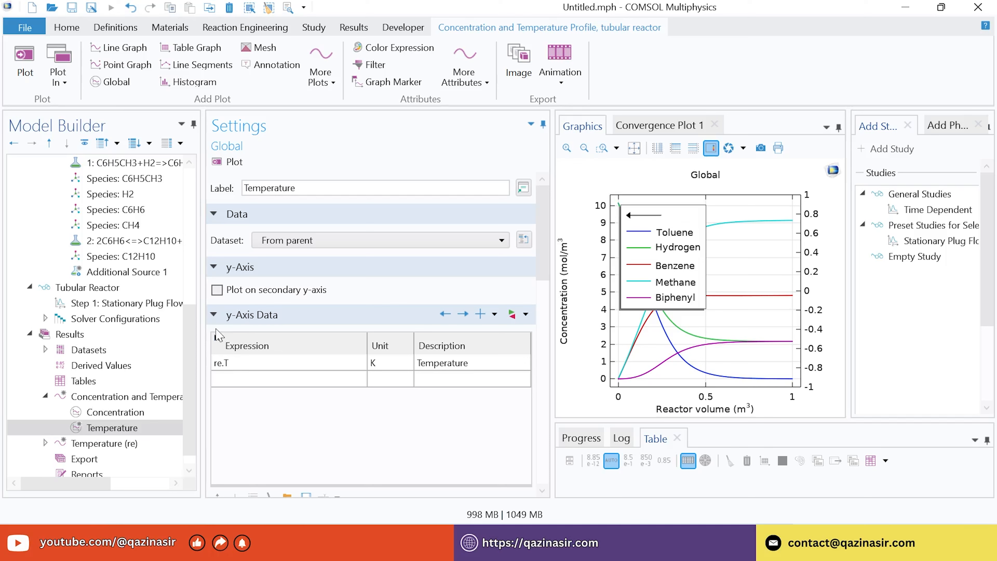
left_click(217, 290)
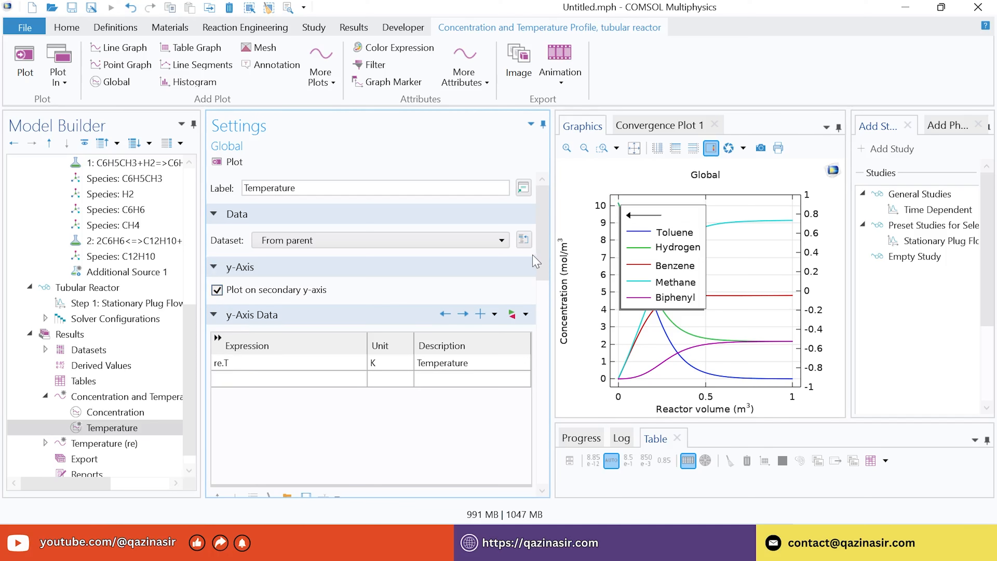
left_click_drag(543, 254, 542, 419)
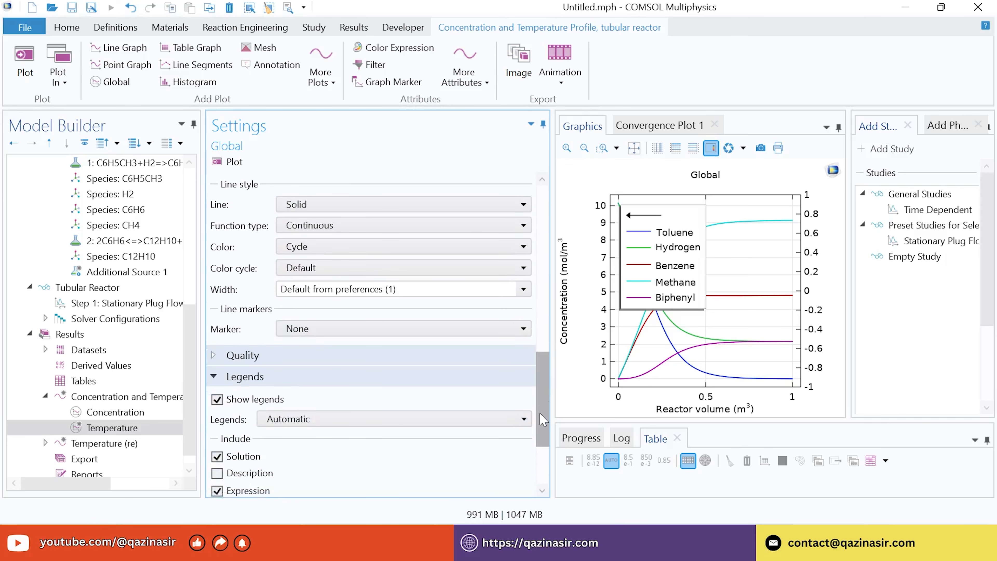
Give the temperature curve line width 2 and manual legend 'Temperature', then replot
left_click(523, 289)
left_click(368, 339)
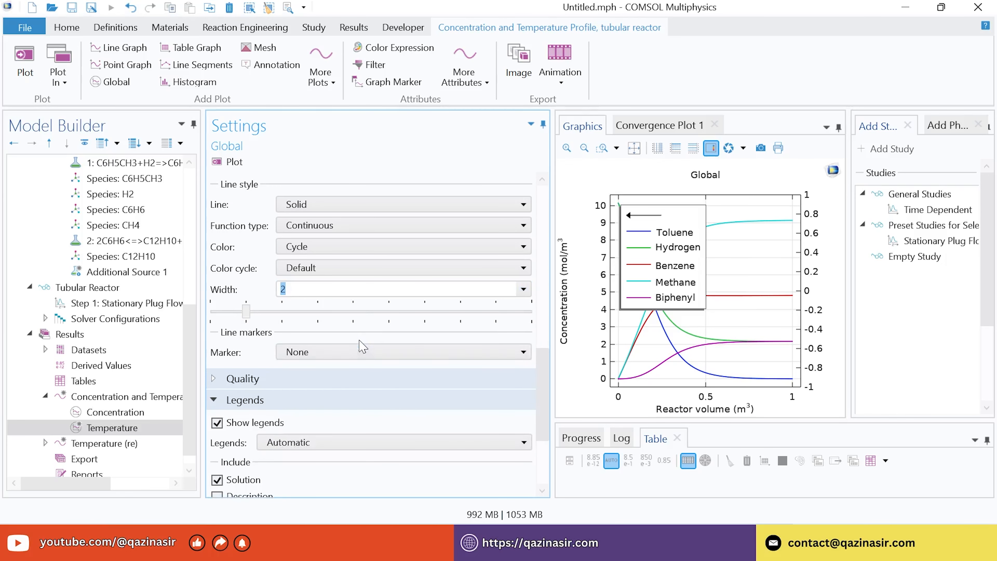
left_click_drag(542, 355, 540, 407)
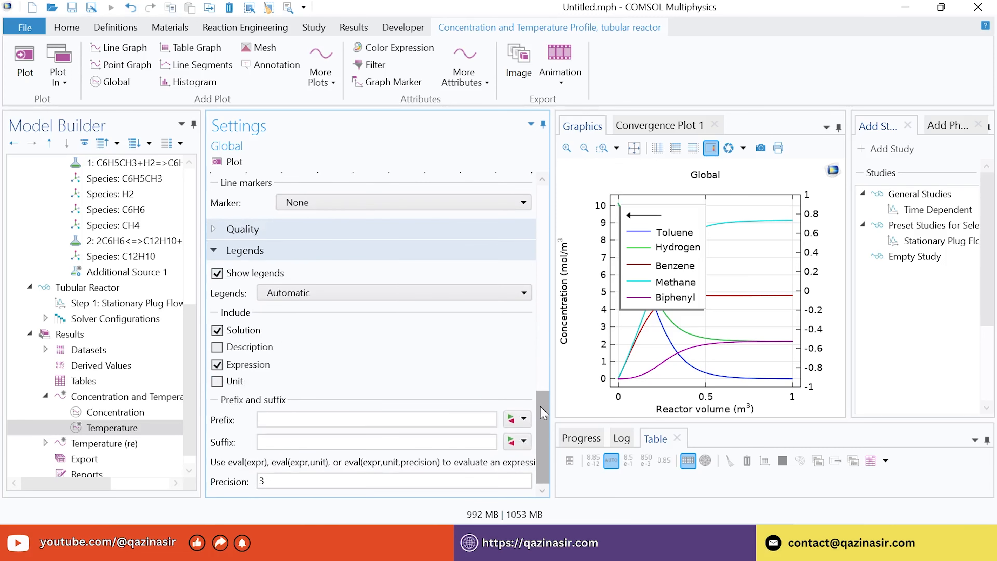
left_click(310, 302)
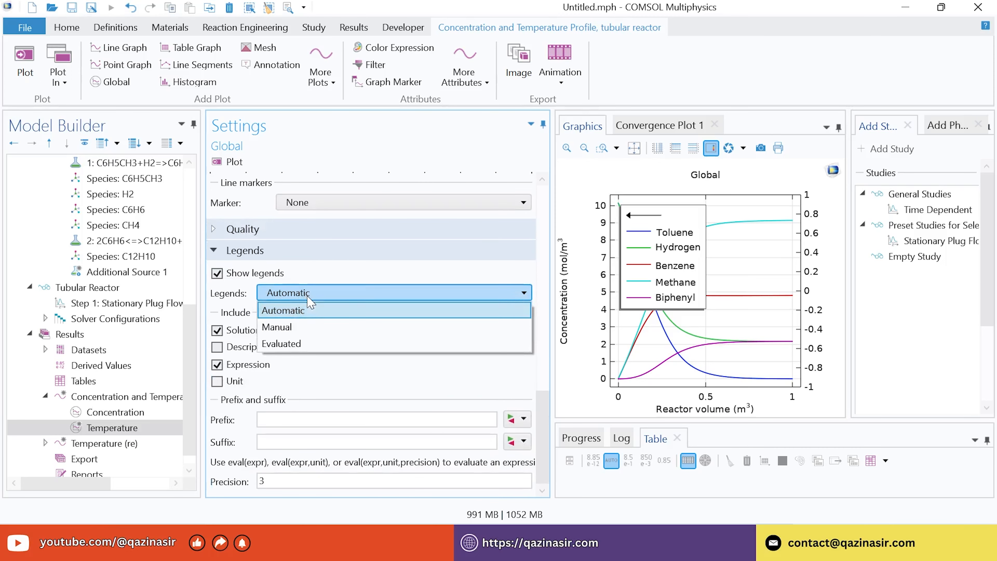
left_click(293, 331)
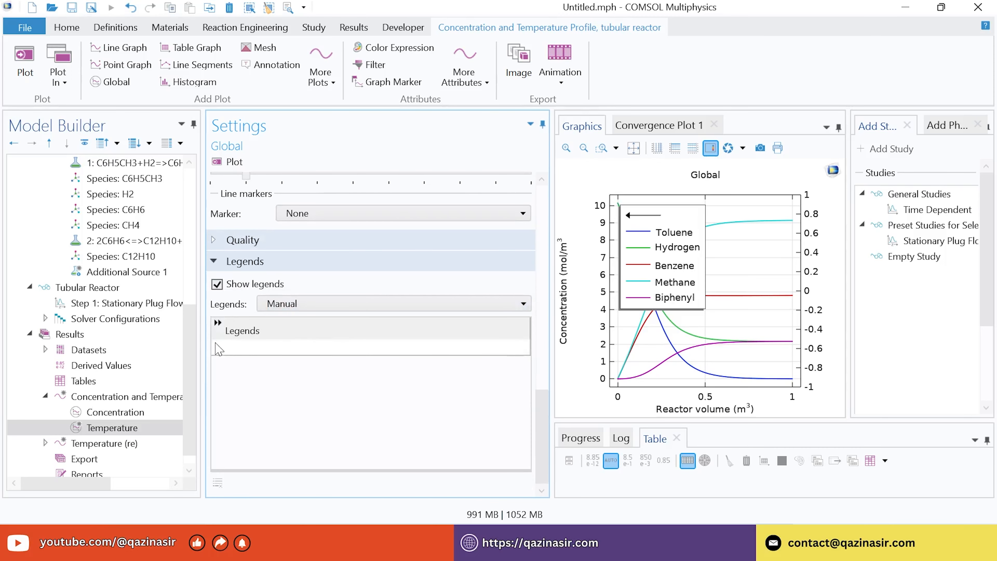
left_click(233, 347)
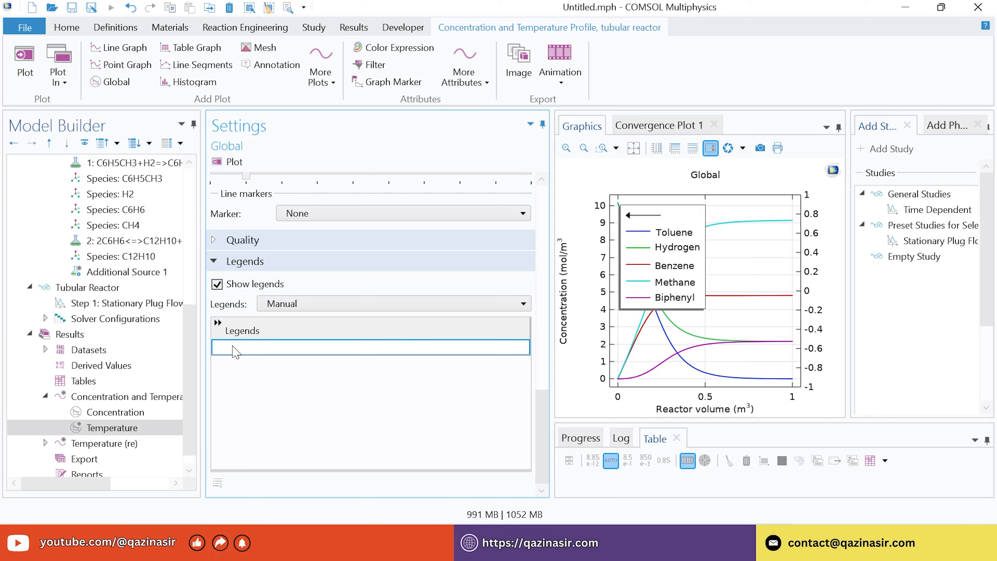
type("Tempe")
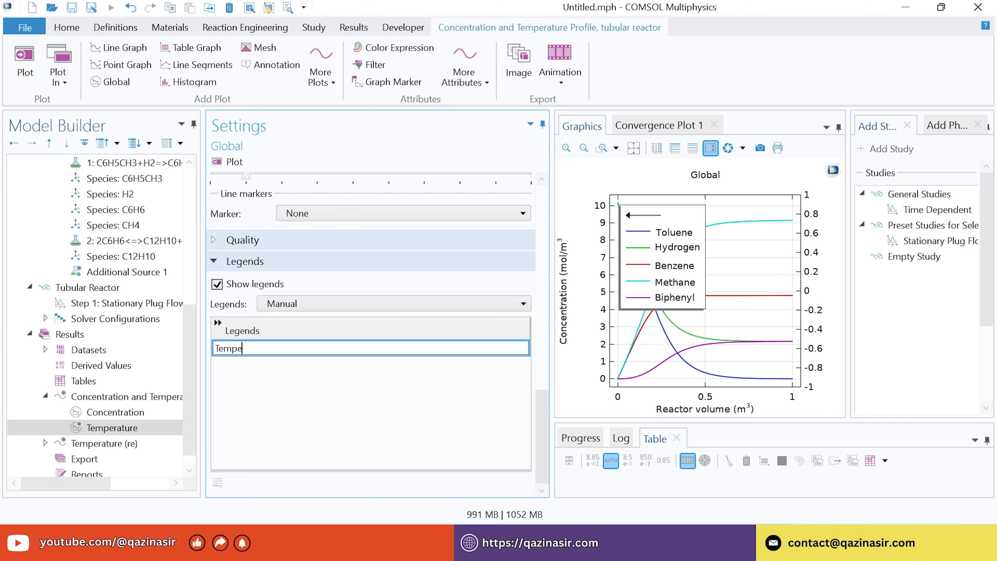
type("rature")
key("Return")
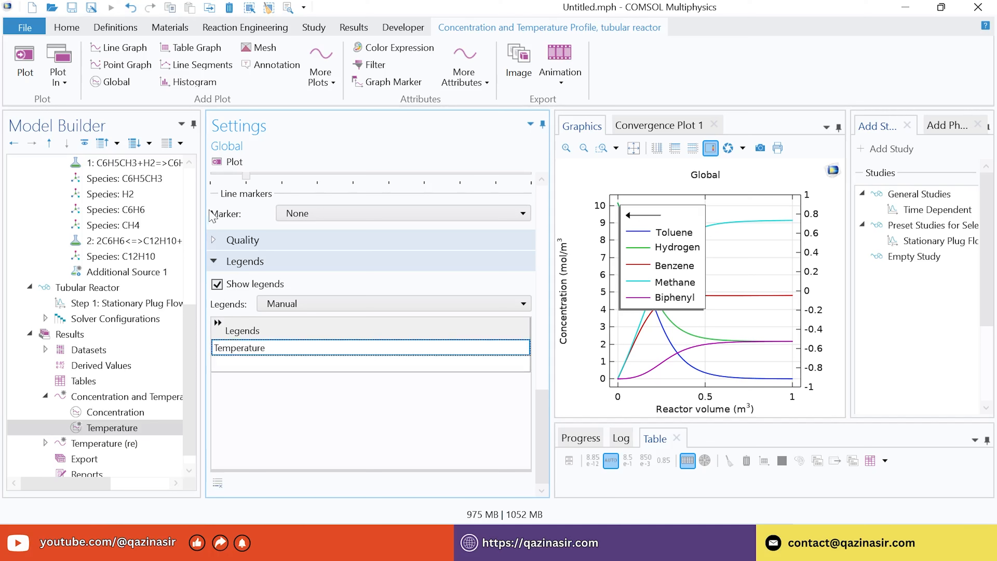
left_click(226, 163)
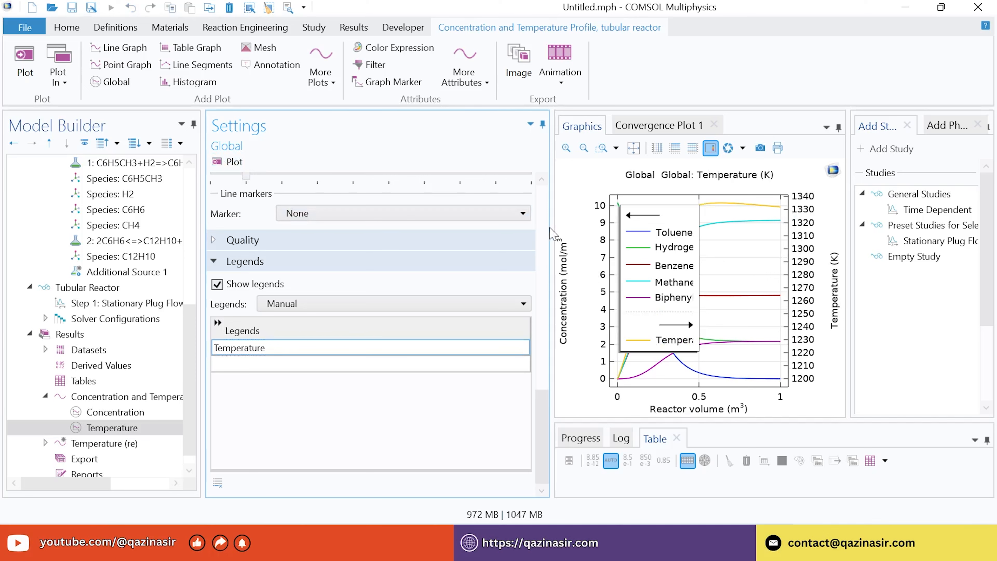
Narrow the Settings window to widen the Graphics window showing the combined concentration and temperature graph
left_click_drag(552, 228, 358, 240)
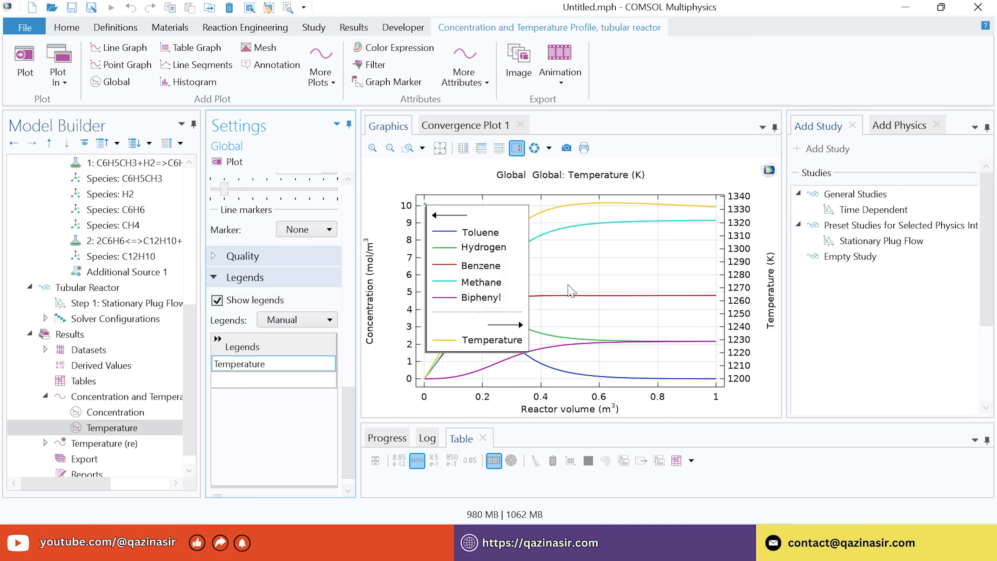
scroll(354, 419, "down", 1)
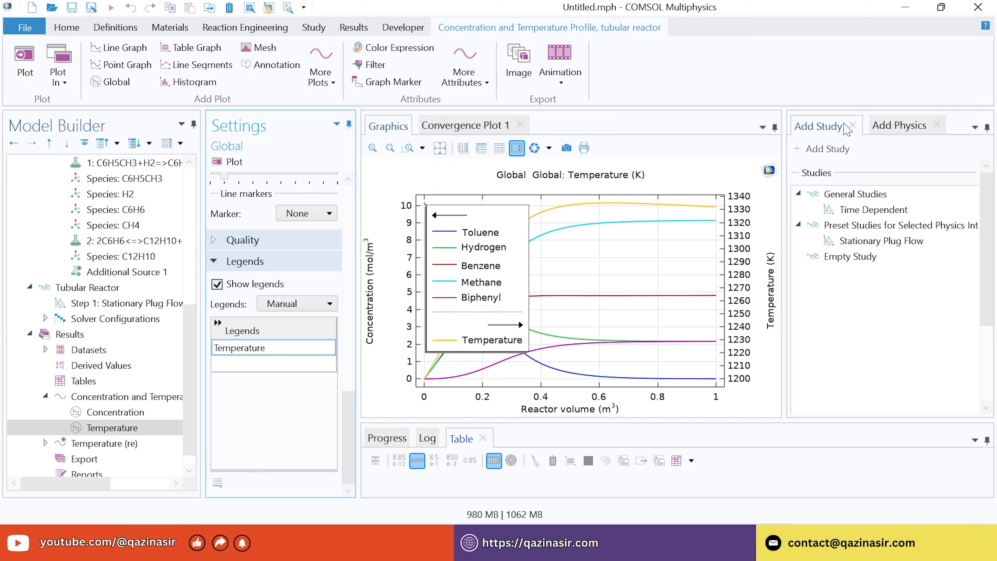
Add a new Stationary Plug Flow study to the model as Study 2
left_click(853, 125)
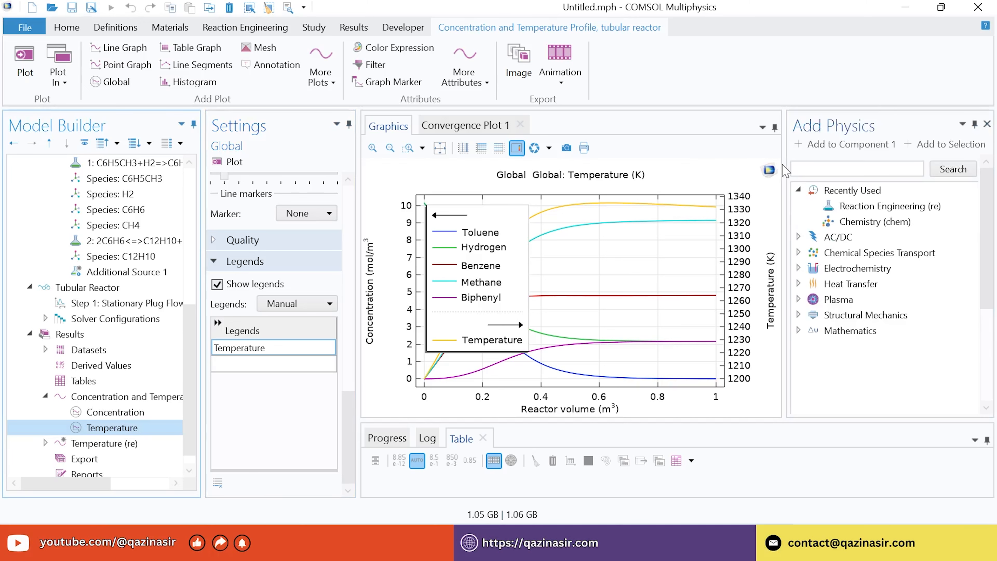
left_click_drag(785, 171, 726, 171)
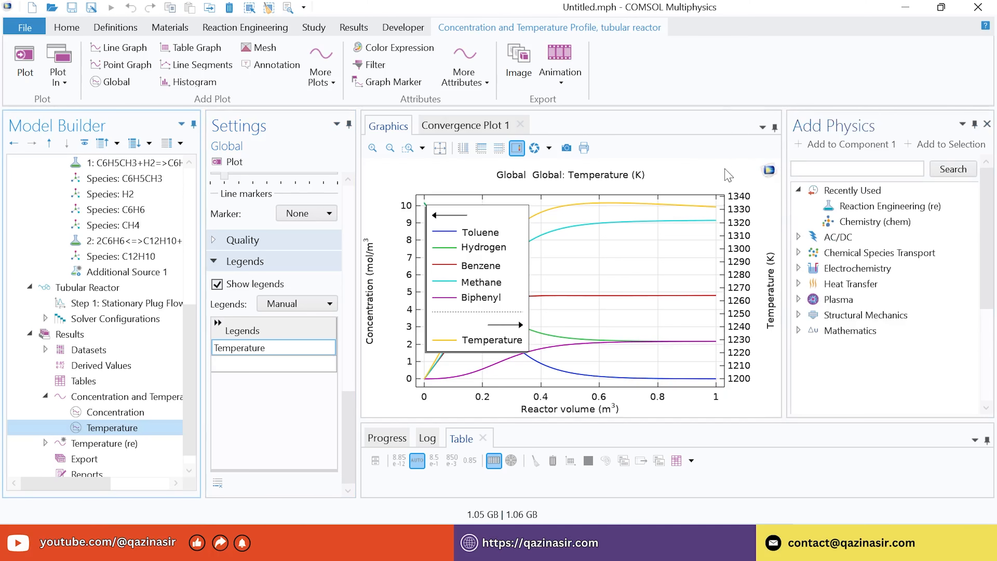
left_click(75, 31)
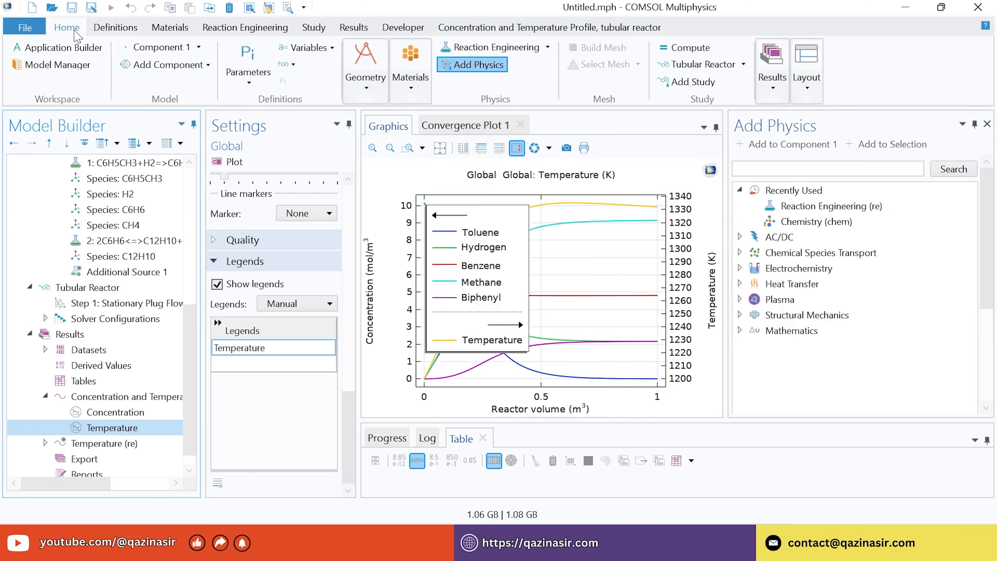
left_click(702, 86)
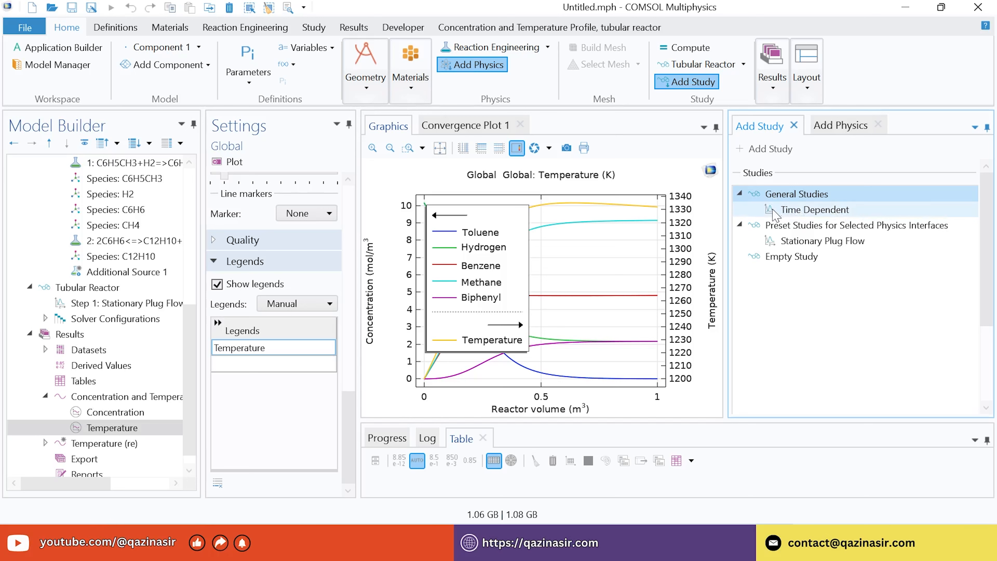
left_click(793, 244)
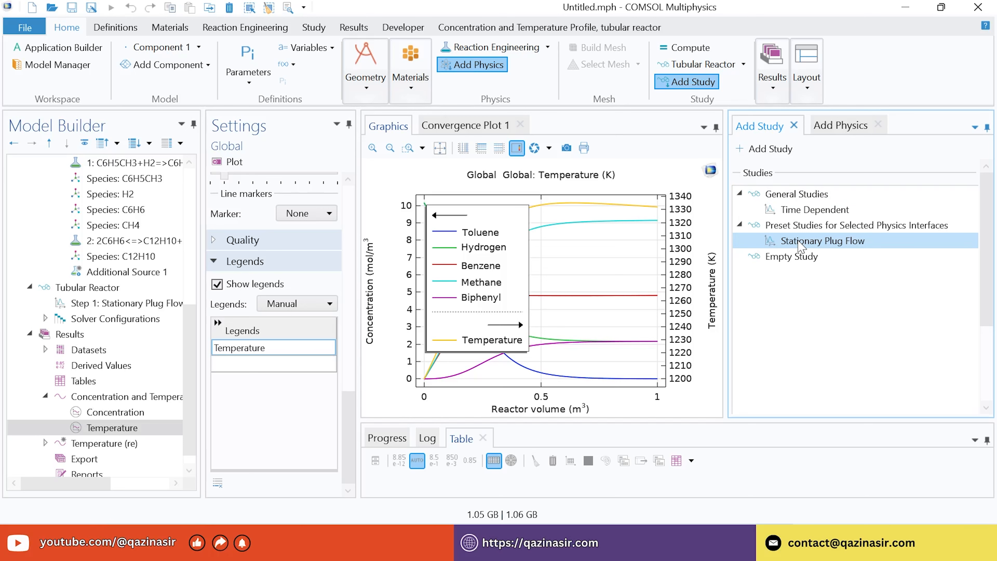
left_click(749, 150)
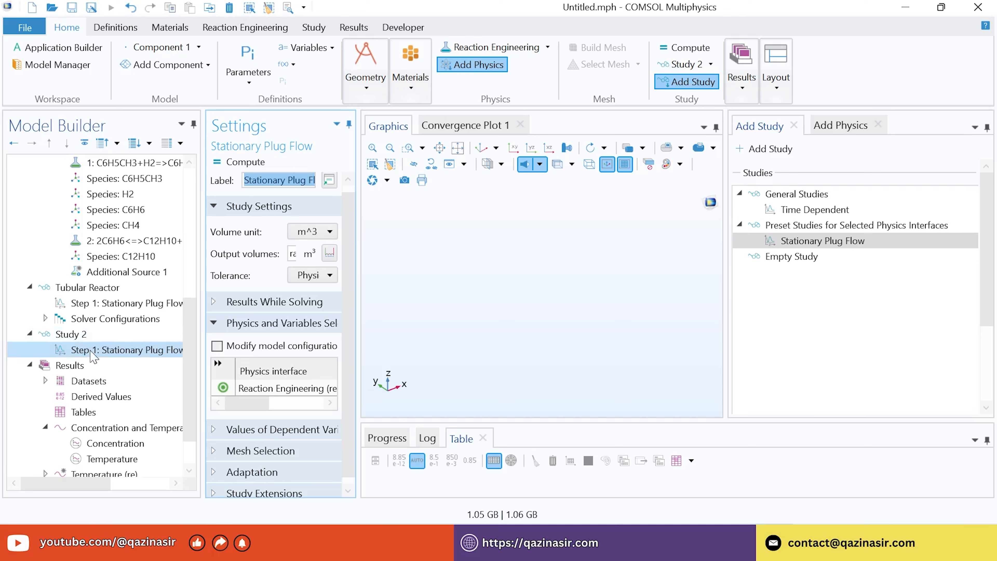
Rename Study 2 to 'Membrane Reactor'
right_click(80, 337)
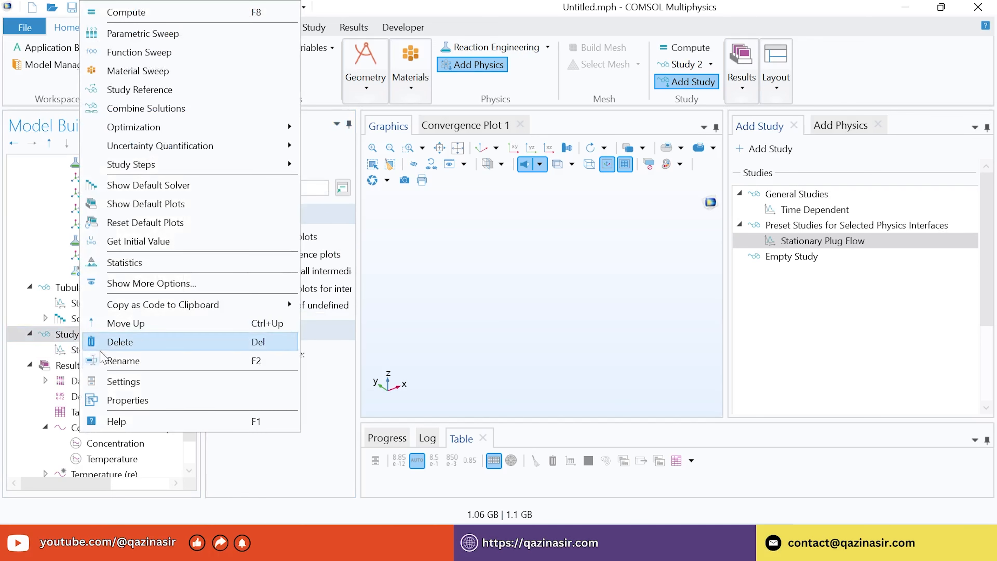
left_click(198, 363)
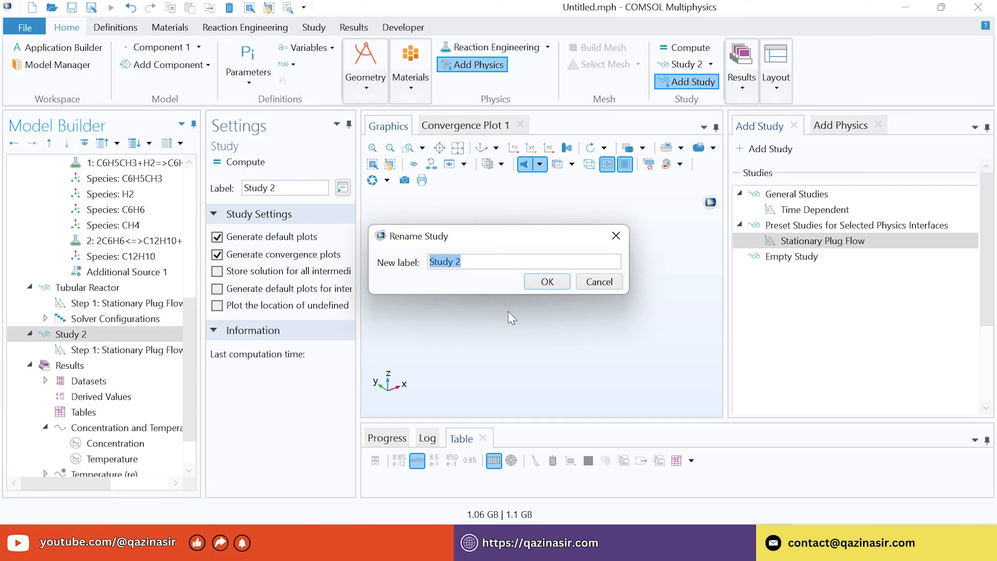
type("Membrane Reactor")
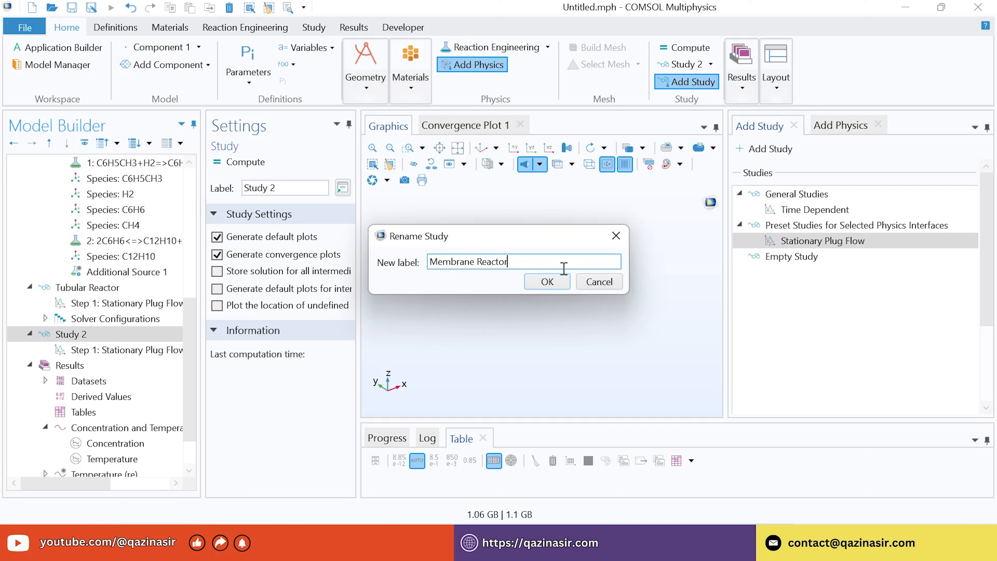
left_click(548, 283)
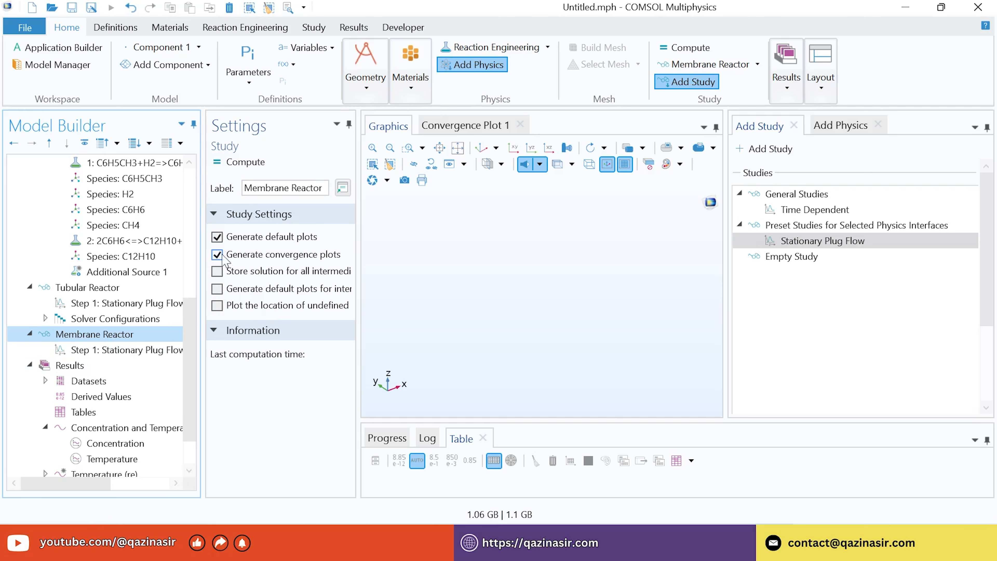
Disable Generate default plots for the Membrane Reactor study and compute it
left_click(217, 240)
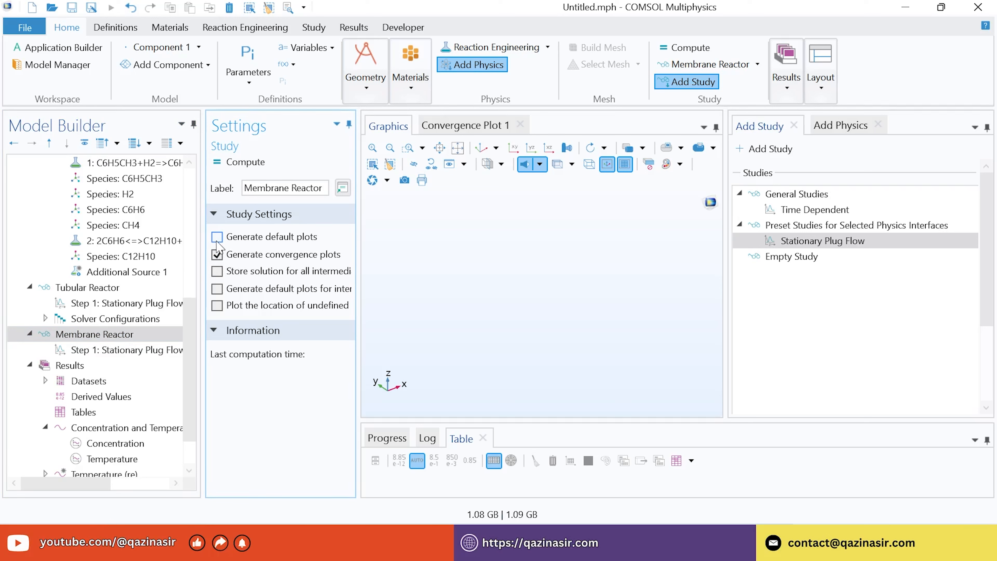
left_click(245, 168)
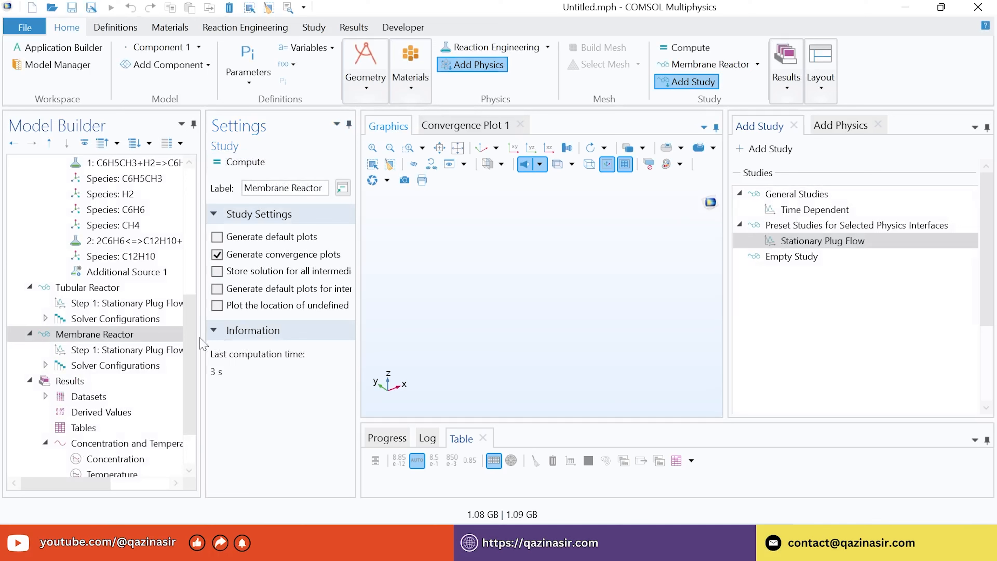
left_click_drag(191, 338, 188, 372)
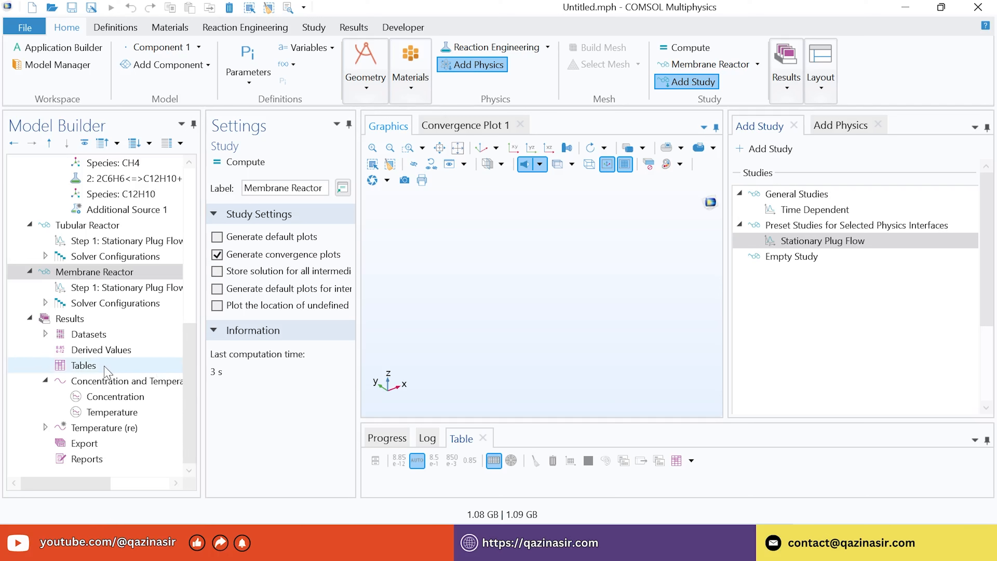
Duplicate the Concentration and Temperature Profile, tubular reactor 1 plot group
left_click(98, 384)
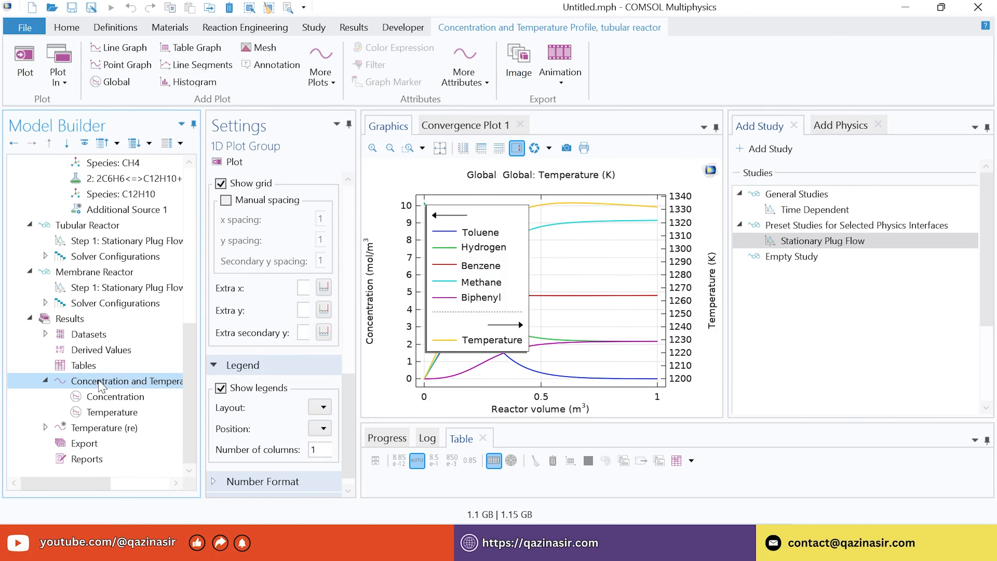
right_click(98, 383)
left_click(145, 302)
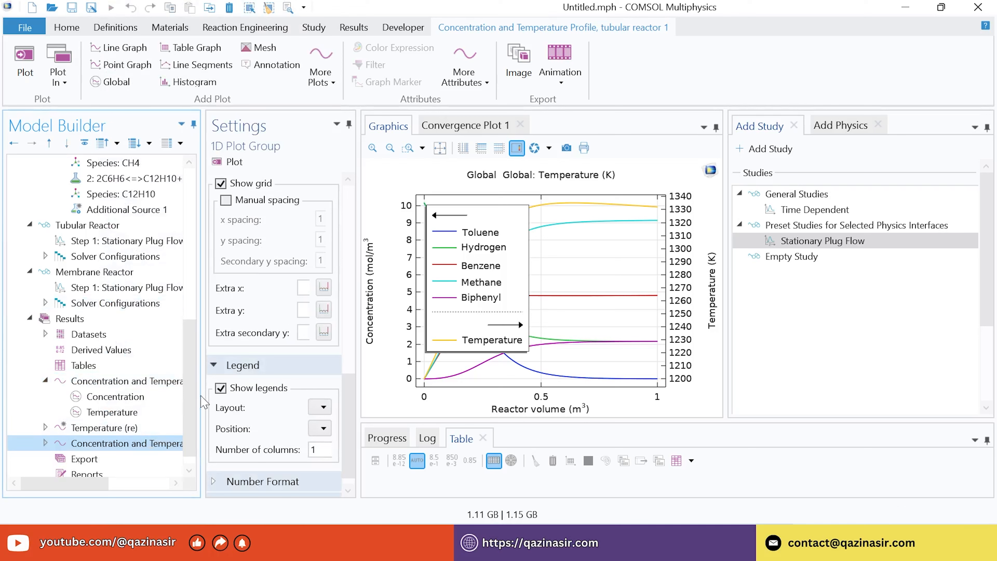
scroll(146, 445, "down", 1)
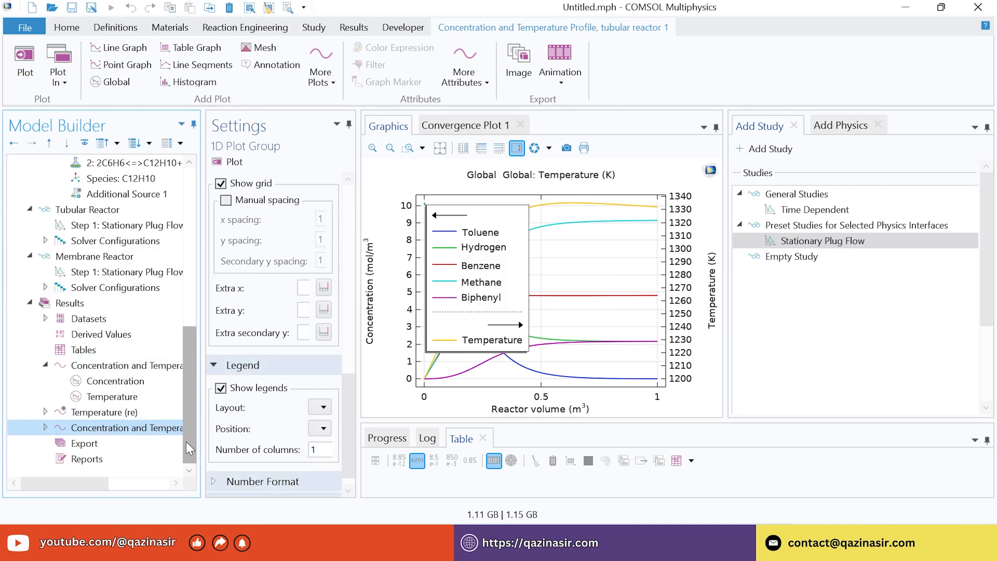
left_click(136, 430)
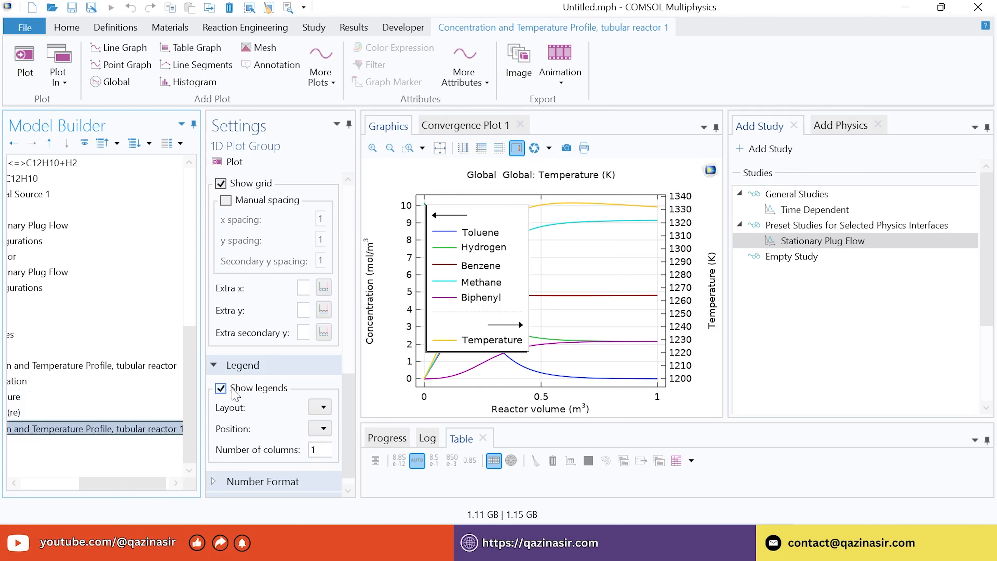
left_click_drag(113, 488, 54, 489)
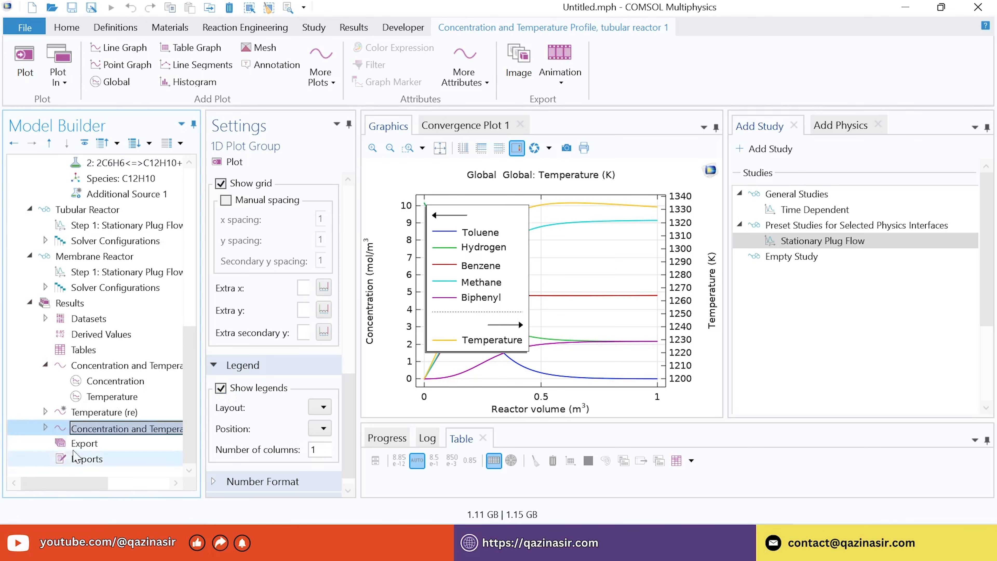
Relabel the copy 'Concentration and Temperature Profile, membrane reactor 1' by replacing 'tubular' with 'membrane'
right_click(95, 428)
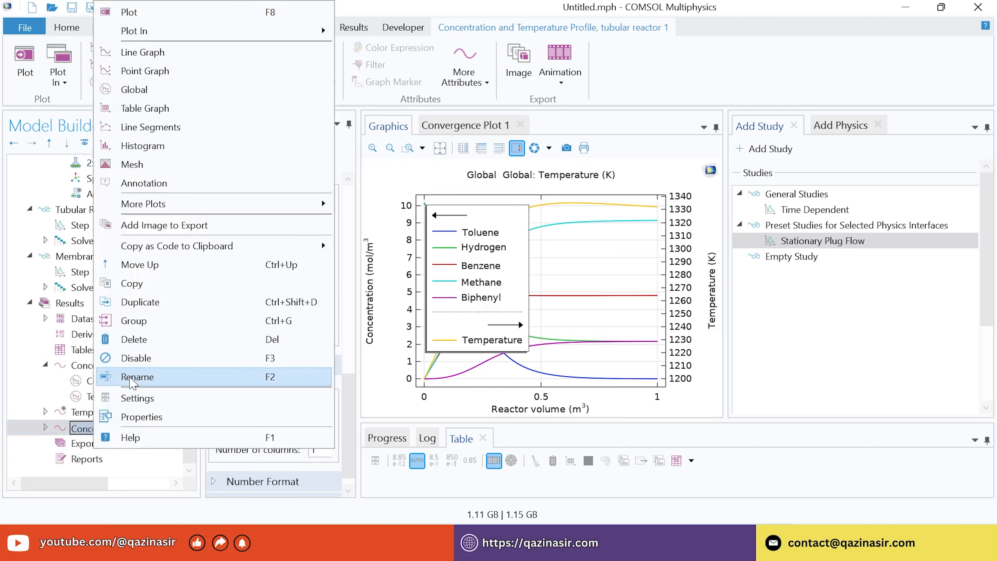
left_click(130, 376)
double_click(585, 262)
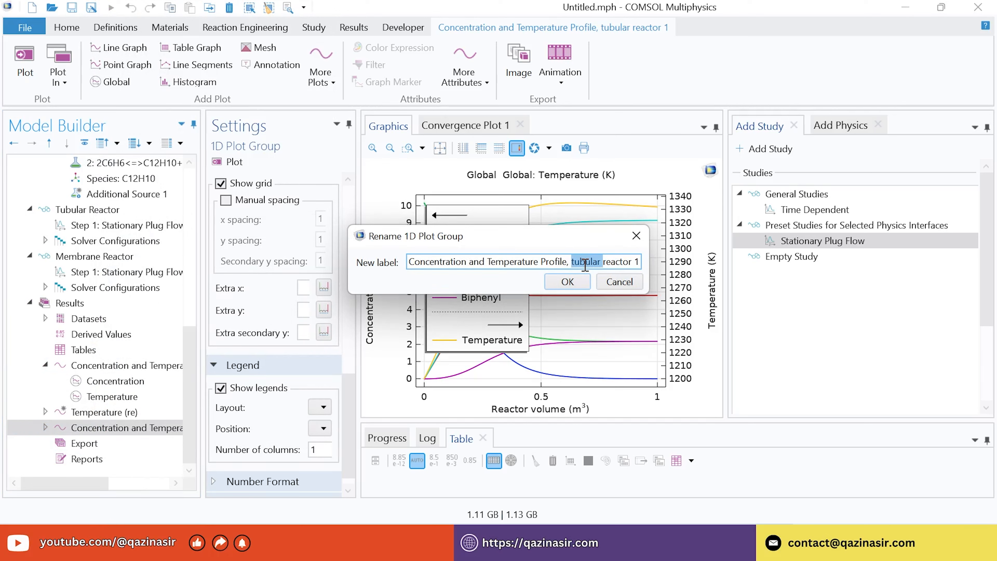
type("membrane")
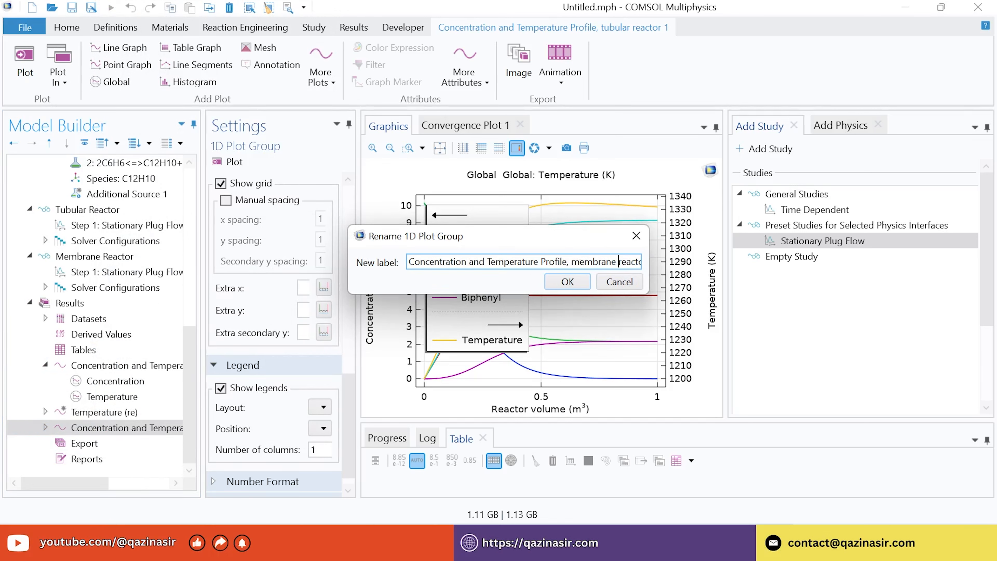
left_click(567, 282)
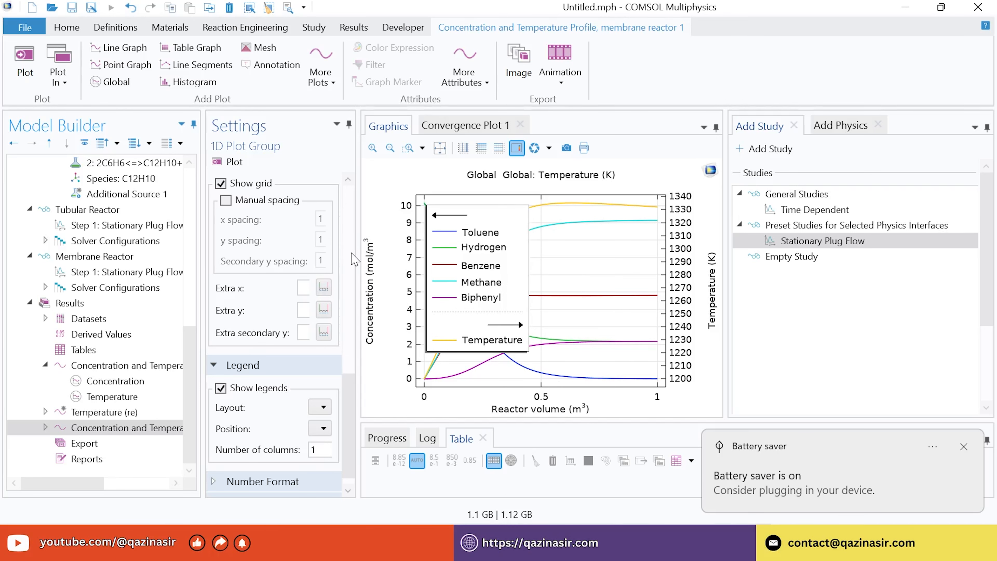
Show the membrane reactor 1 plot group's Data section, currently using Tubular Reactor/Solution 1
left_click_drag(398, 238, 510, 238)
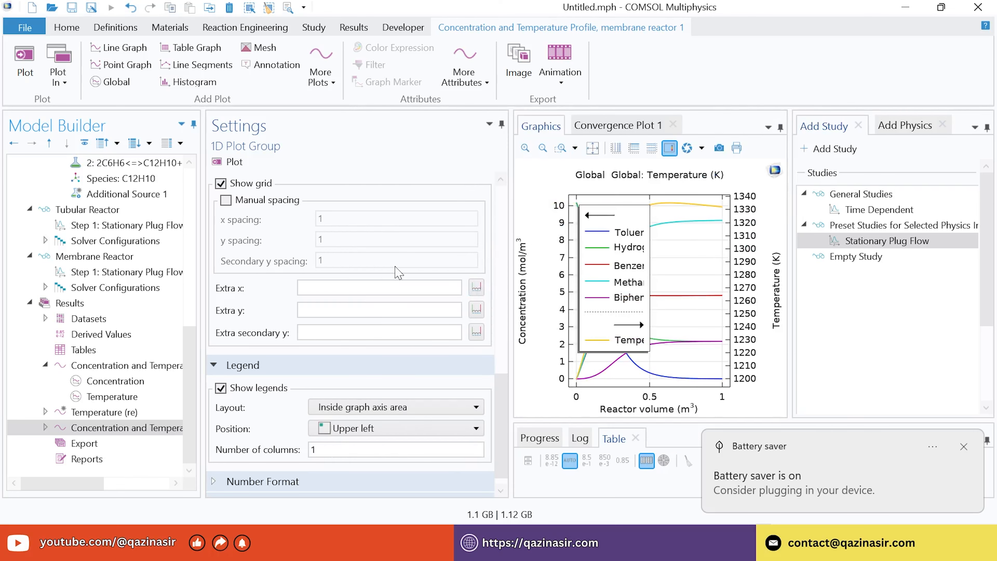
left_click(96, 429)
left_click(501, 370)
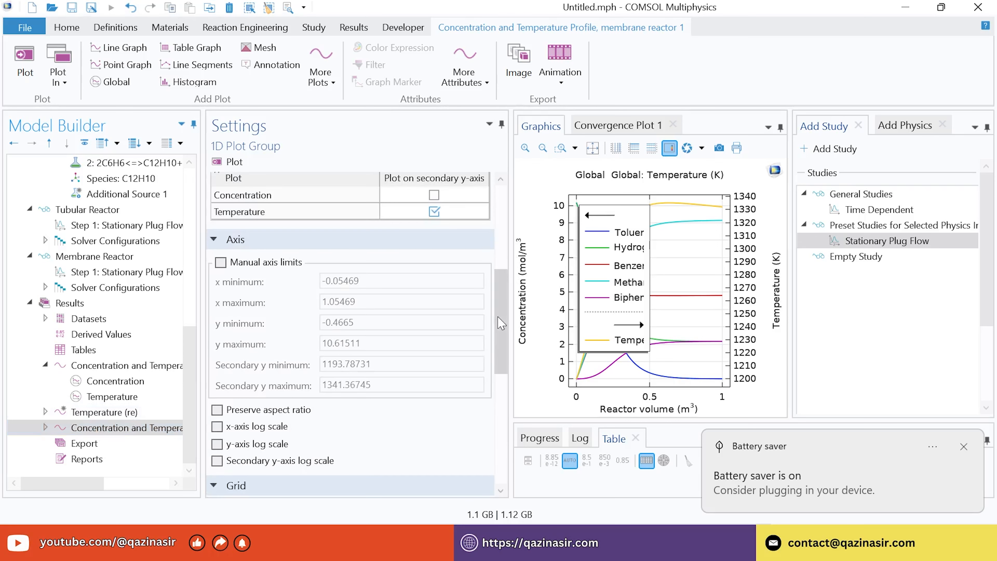
left_click_drag(502, 323, 496, 220)
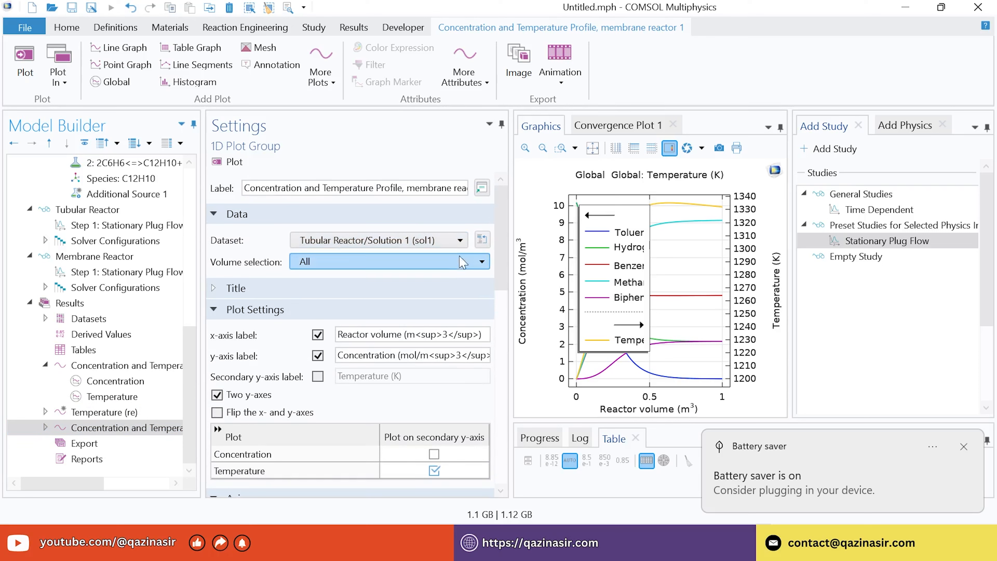
left_click_drag(504, 233, 504, 237)
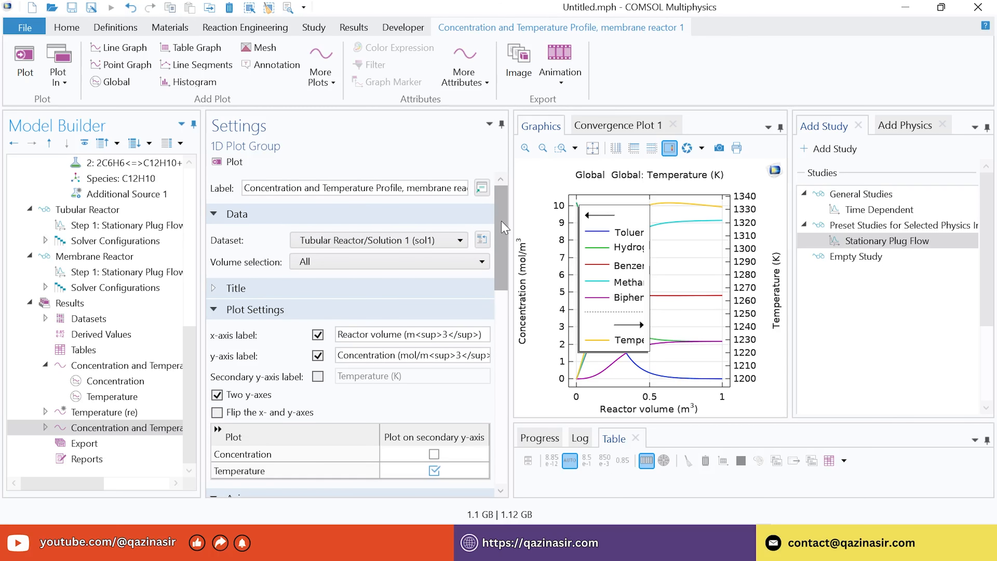
mouse_move(505, 228)
left_mouse_down()
mouse_move(502, 277)
mouse_move(498, 227)
left_mouse_up()
Switch the plot's dataset to Membrane Reactor/Solution 2 (sol2) and replot
left_click(450, 240)
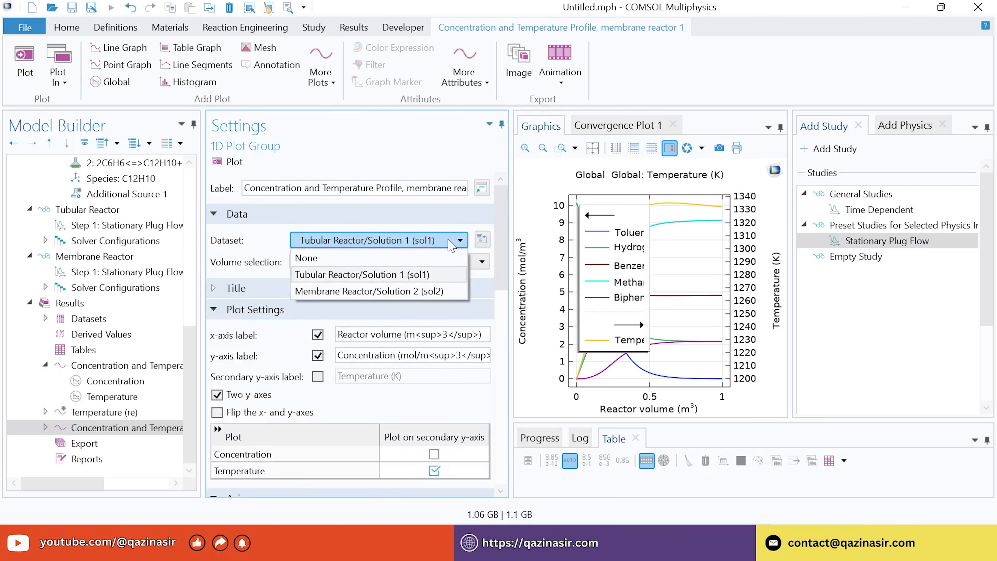
left_click(355, 291)
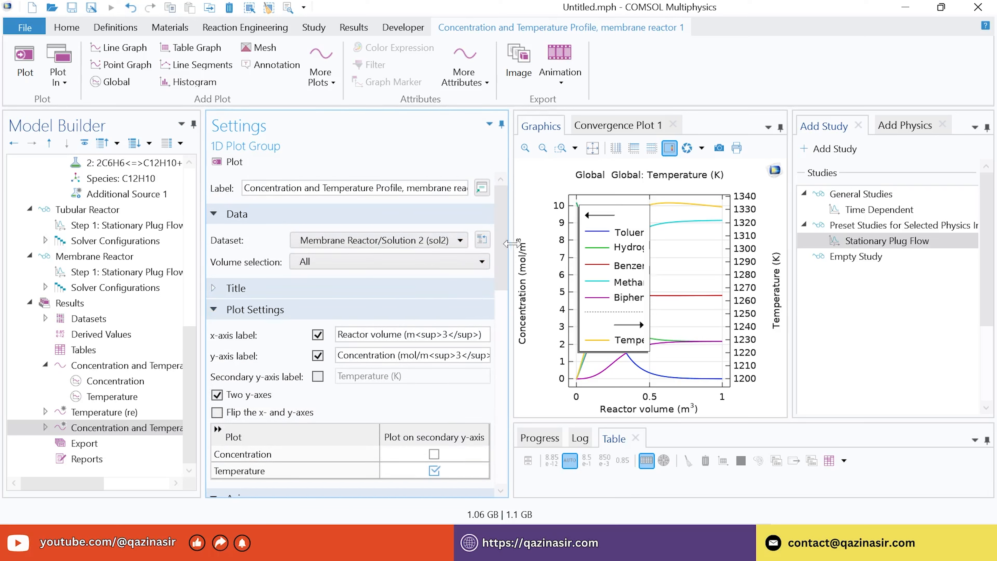
left_click_drag(505, 239, 499, 210)
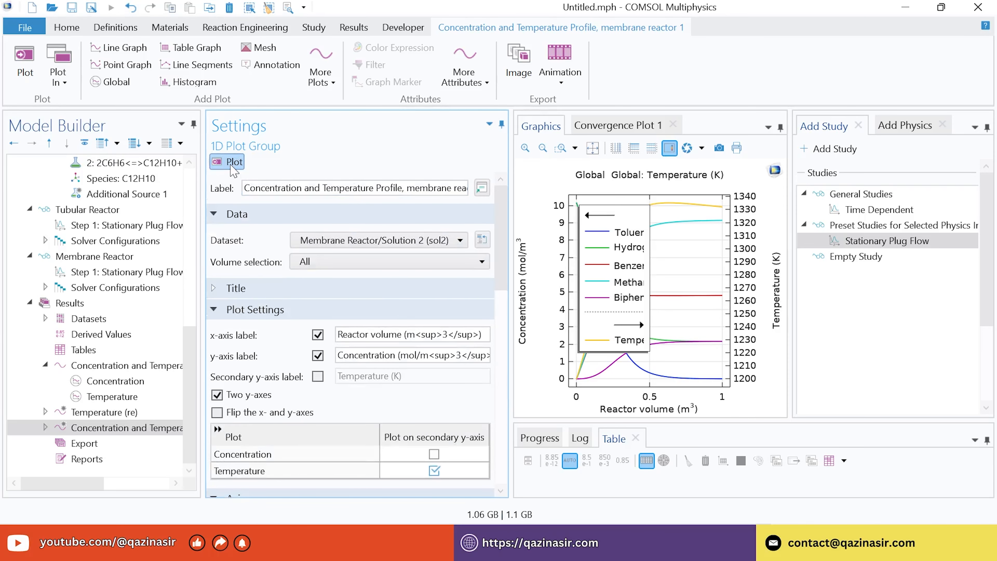
left_click(228, 162)
Resize the Settings and Graphics windows to enlarge the membrane reactor graph
left_click_drag(511, 215, 424, 216)
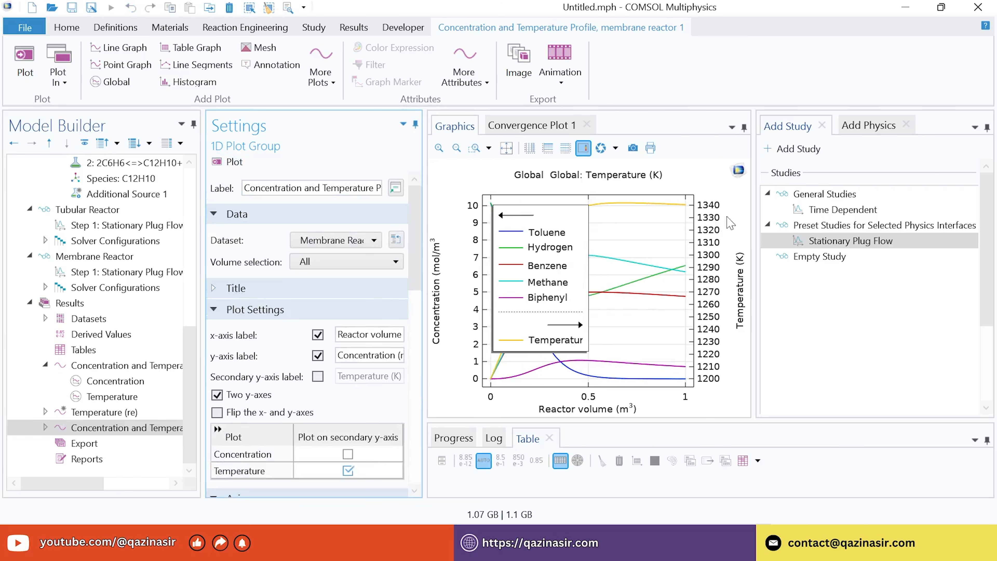
left_click_drag(425, 179, 411, 179)
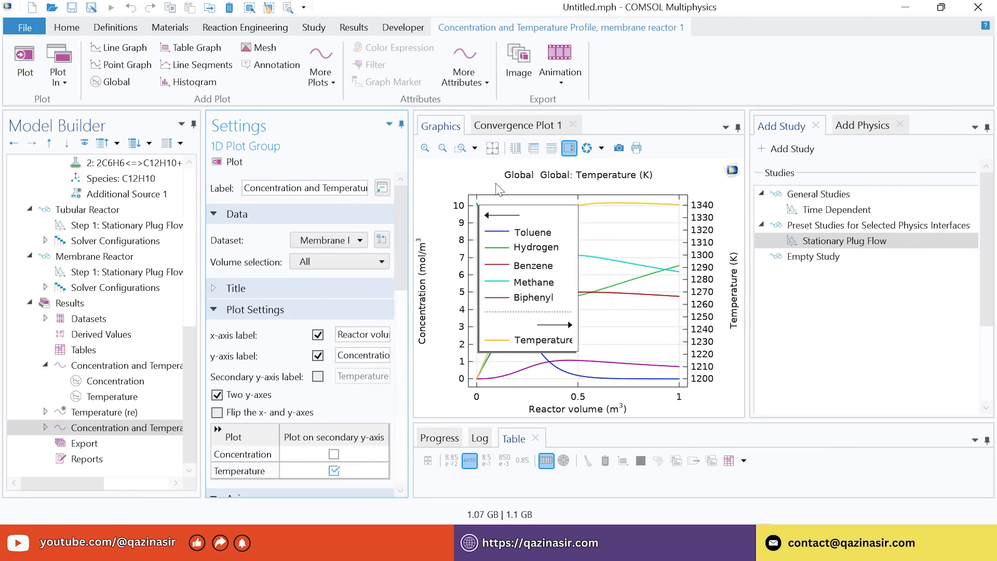
left_click_drag(747, 193, 766, 194)
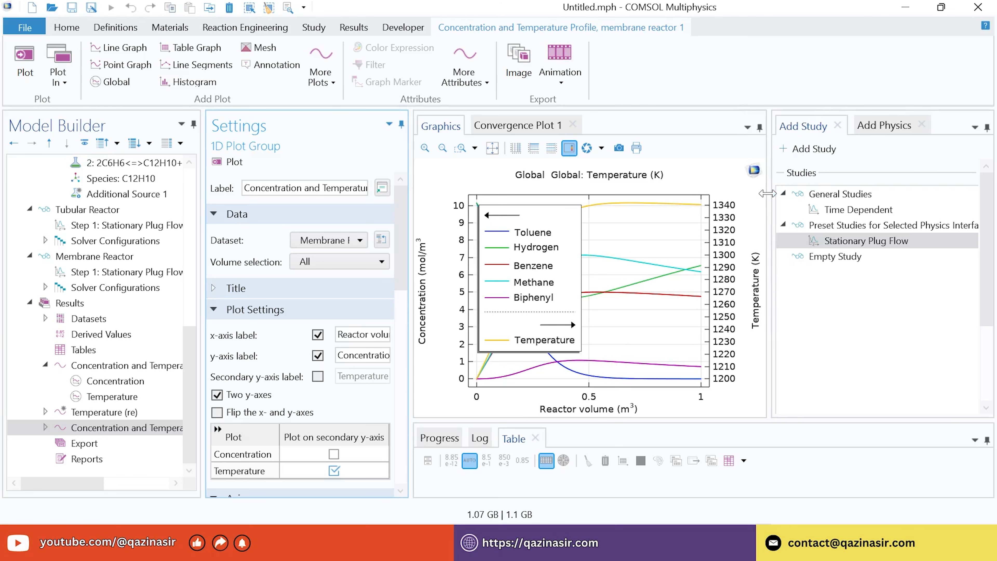